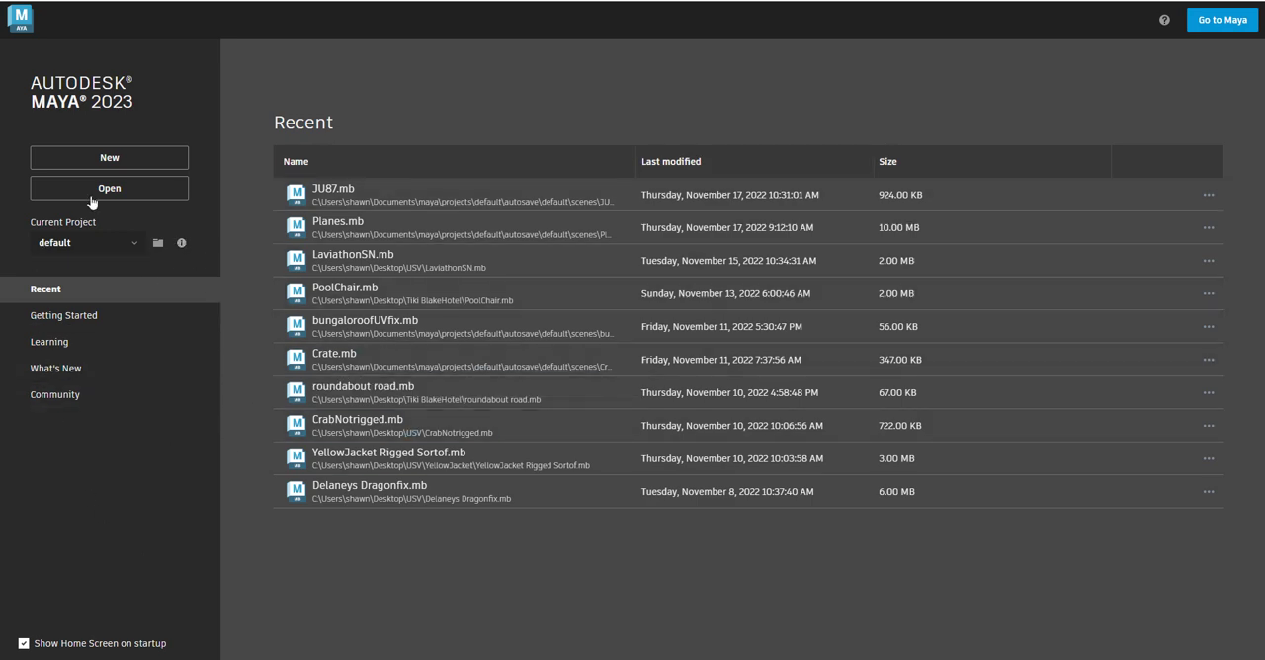
Step: Start a new empty scene and show the Channel Box / Layer Editor in place of the Human IK settings
left_click(108, 159)
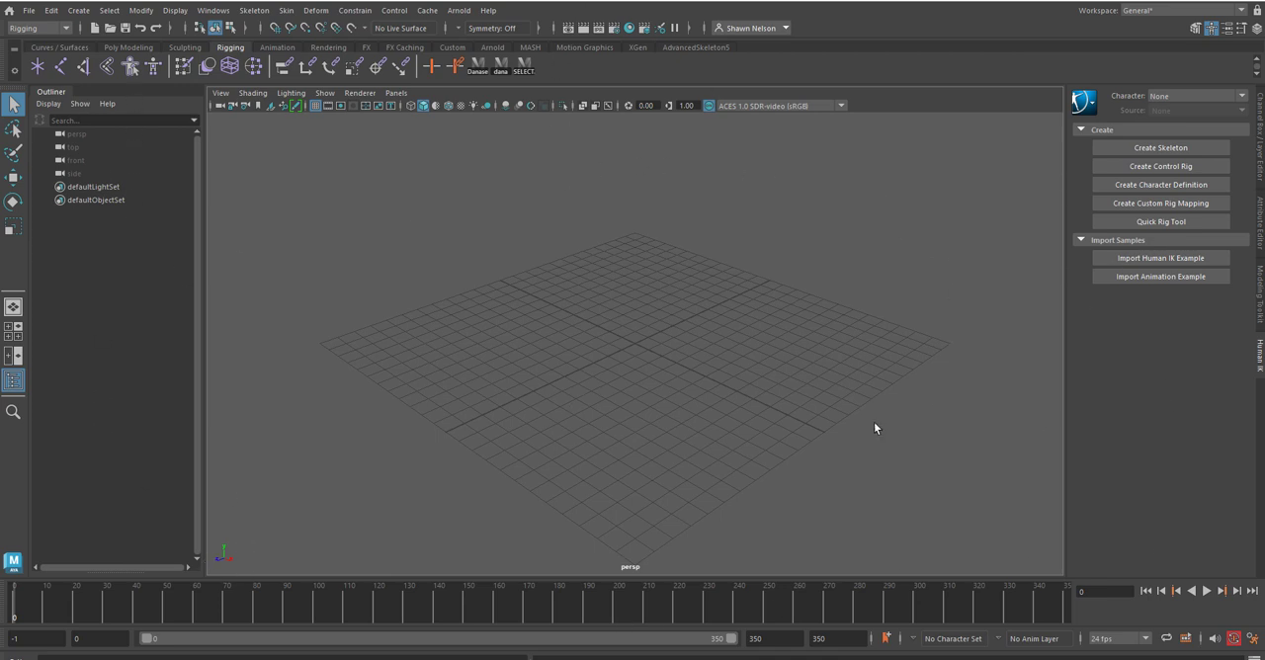
left_click_drag(799, 361, 636, 342, "alt")
left_click_drag(704, 419, 751, 428, "alt")
middle_click_drag(768, 331, 743, 314, "alt")
left_click(1260, 134)
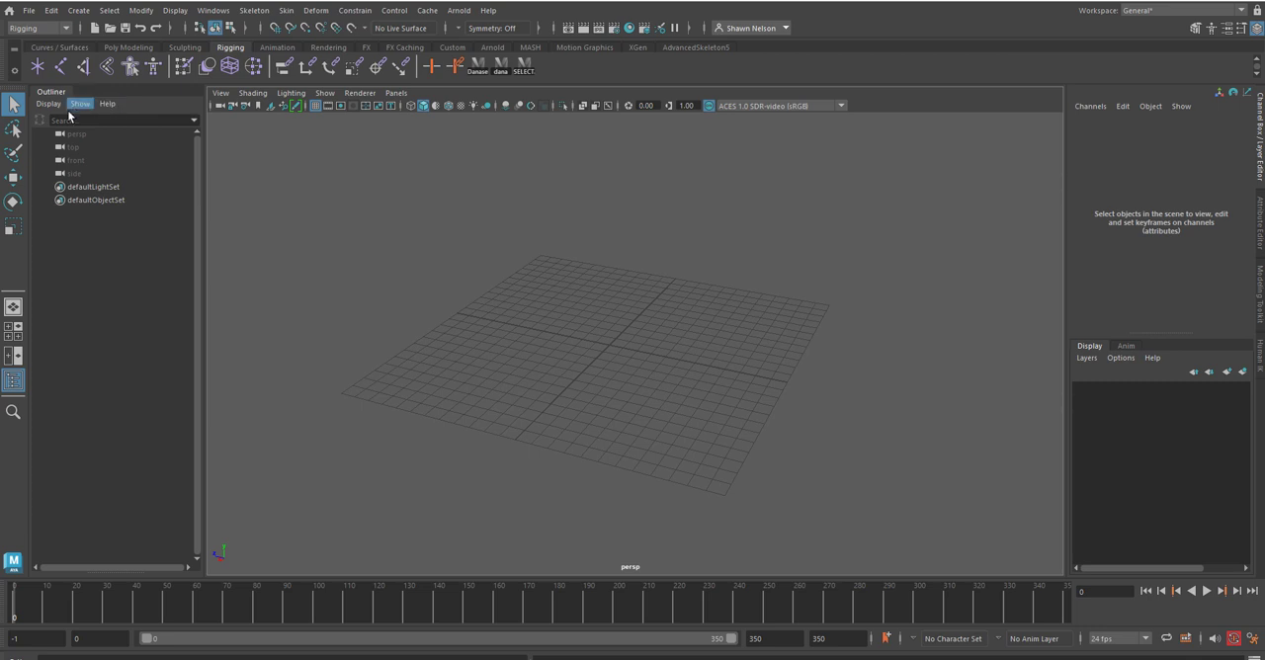
Step: Examine the tools on each shelf, from Curves / Surfaces through to AdvancedSkeleton5
left_click(59, 48)
left_click(117, 46)
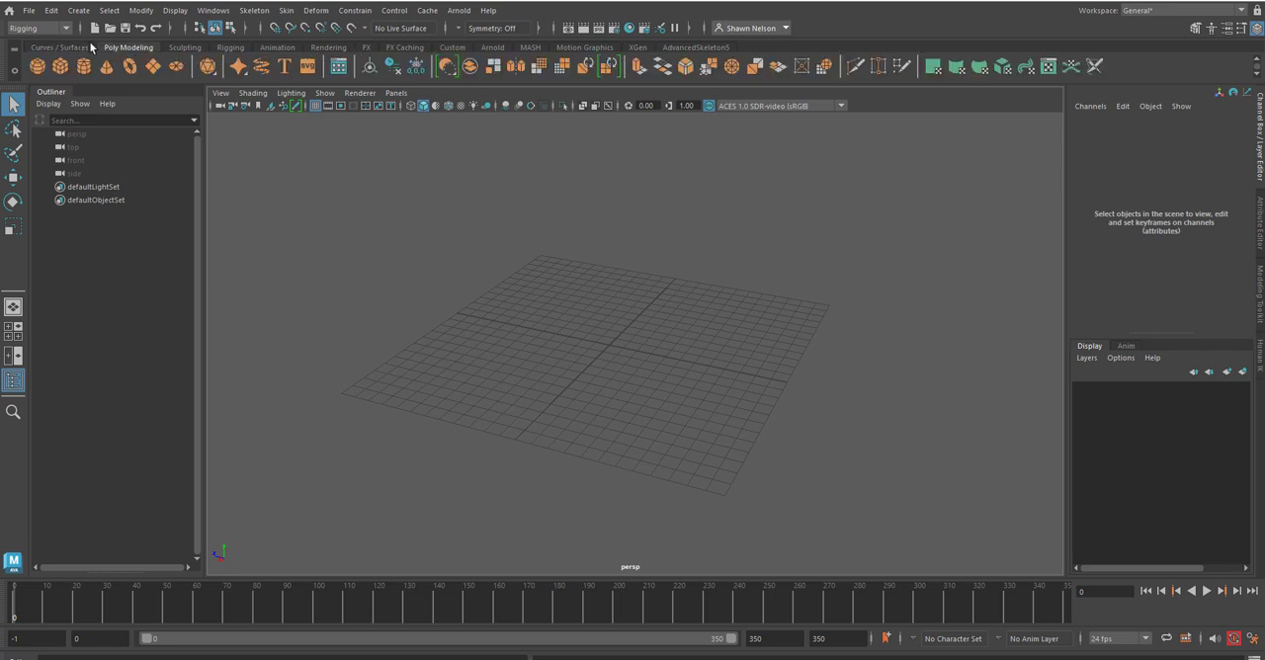
left_click(59, 47)
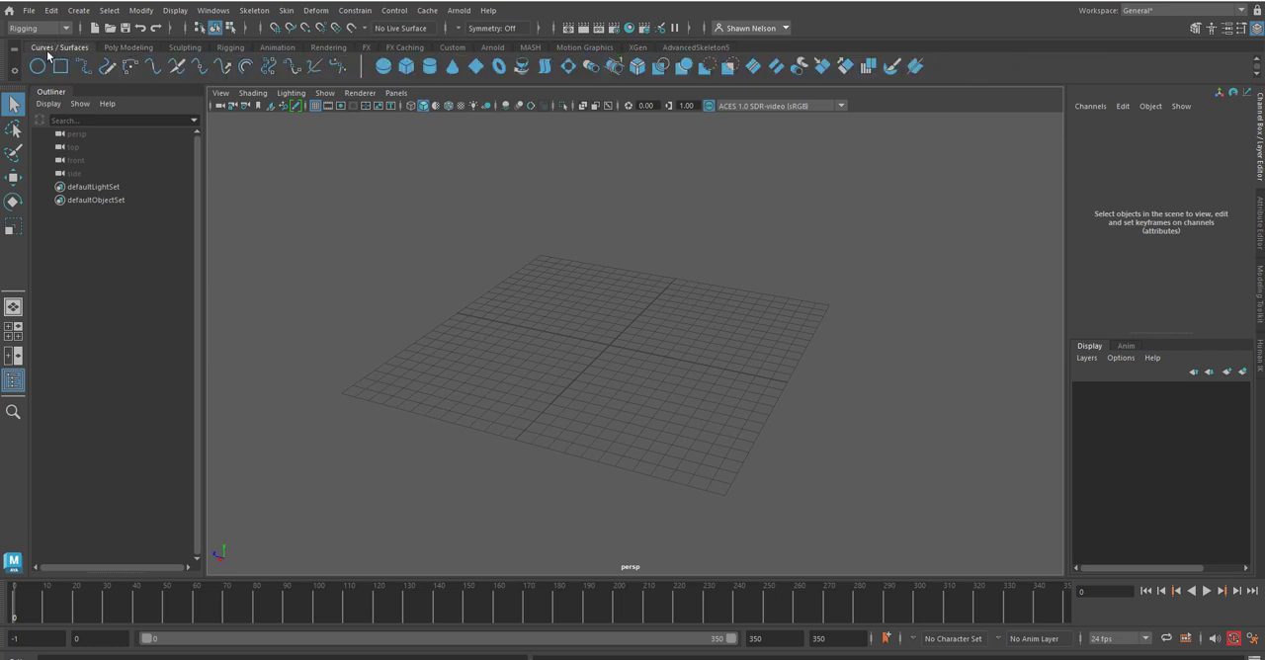
left_click(115, 46)
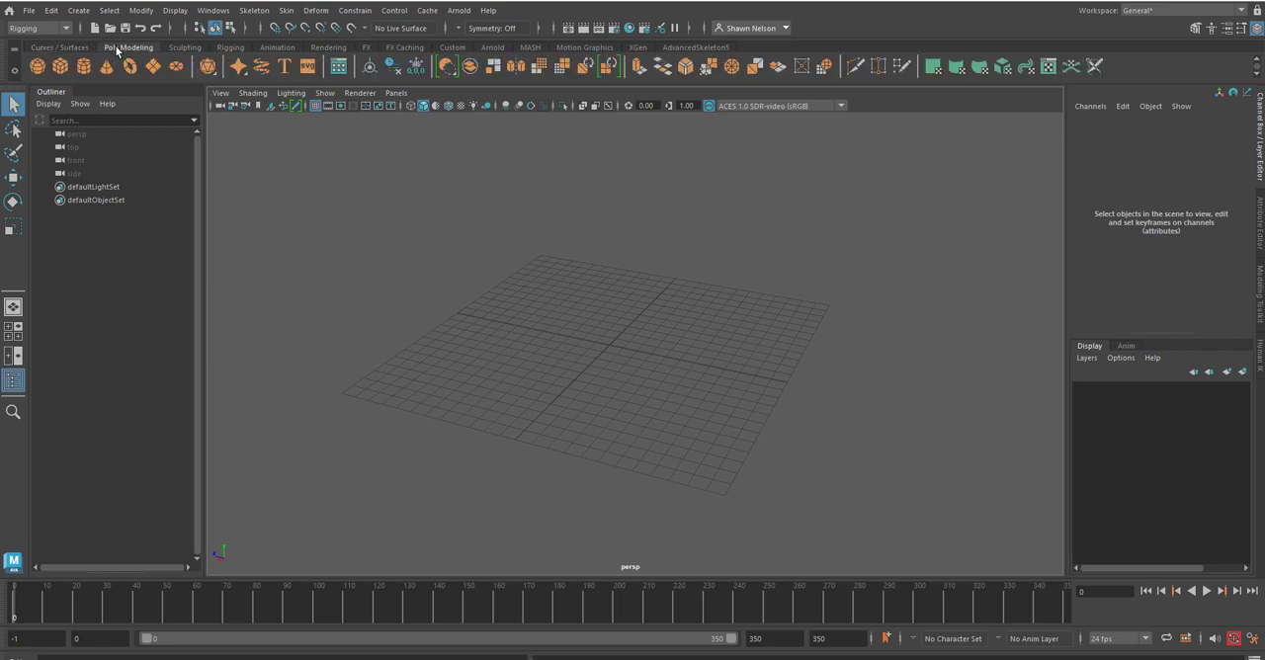
left_click(183, 48)
left_click(230, 47)
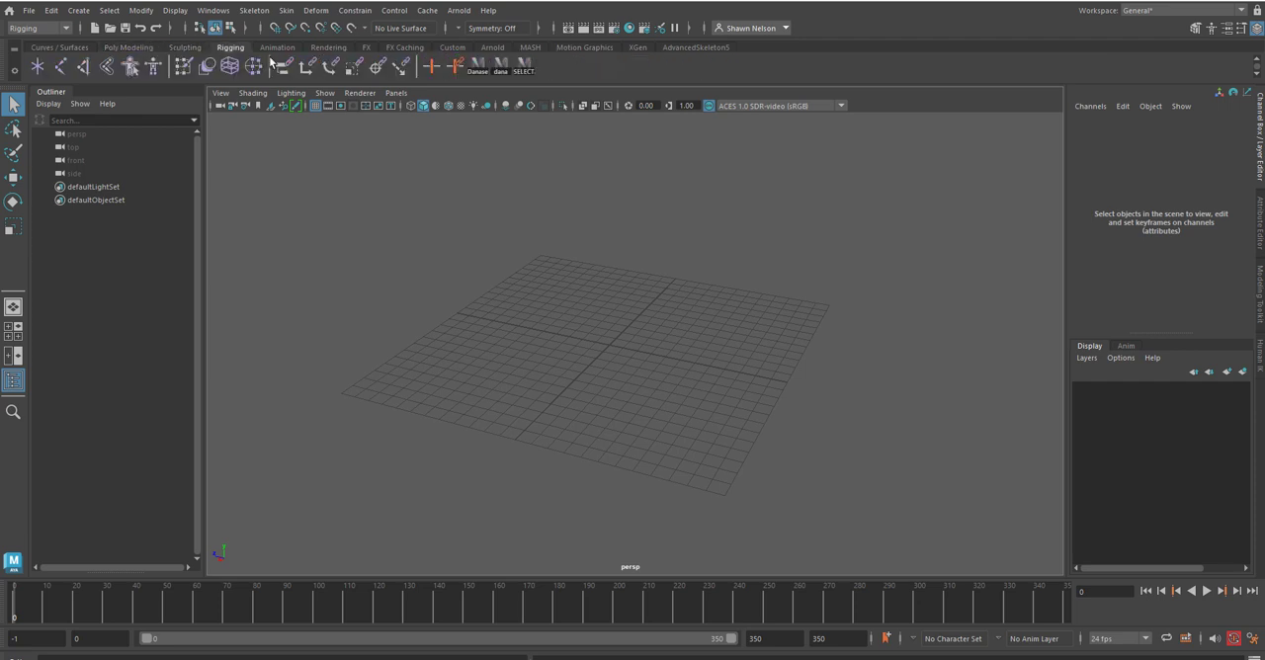
left_click(278, 48)
left_click(328, 47)
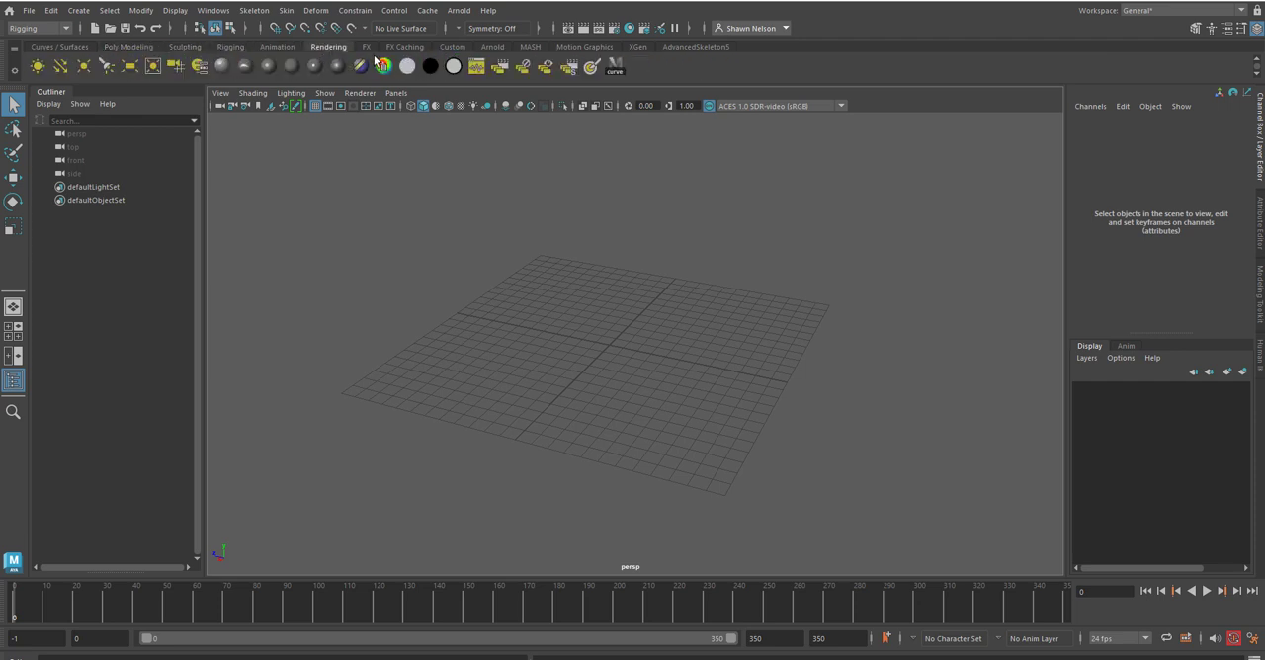
left_click(61, 48)
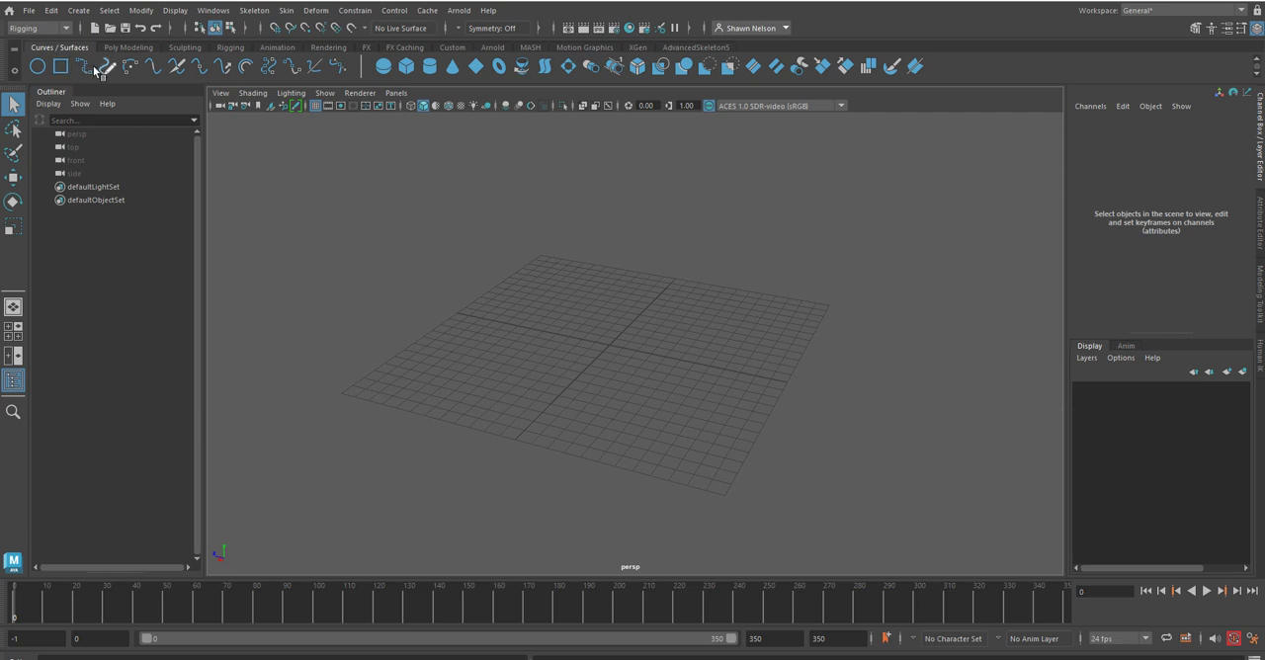
left_click(115, 46)
left_click(182, 47)
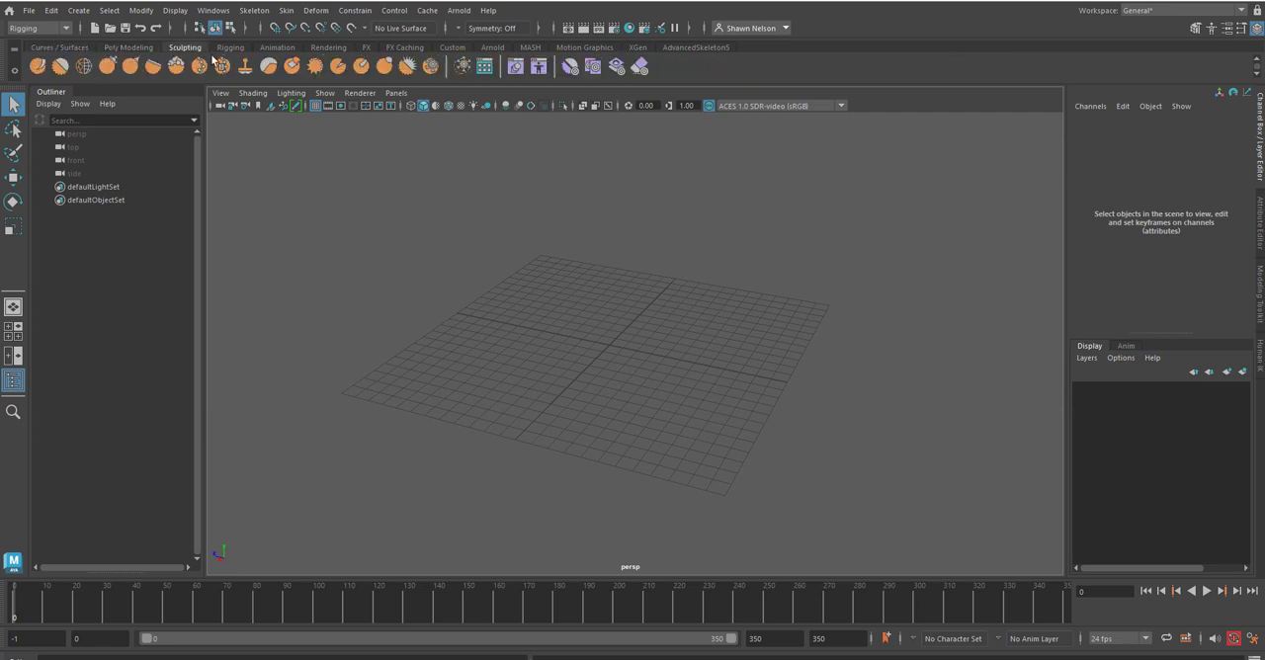
left_click(230, 48)
left_click(278, 47)
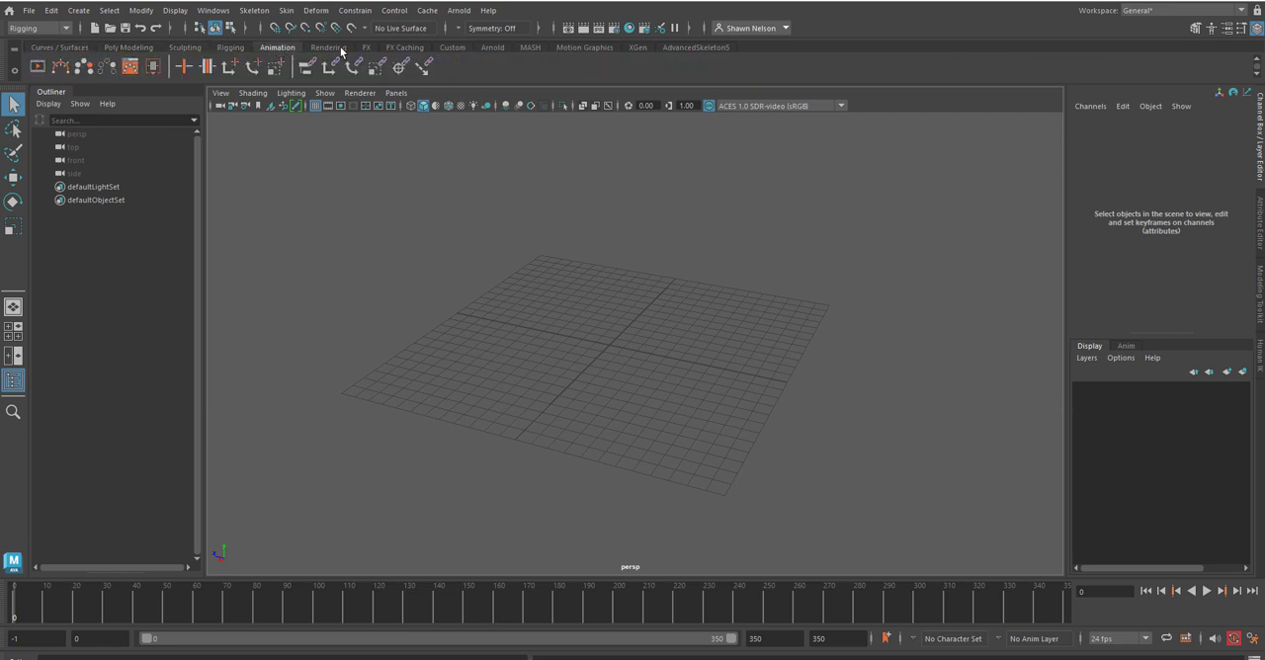
left_click(329, 47)
left_click(366, 47)
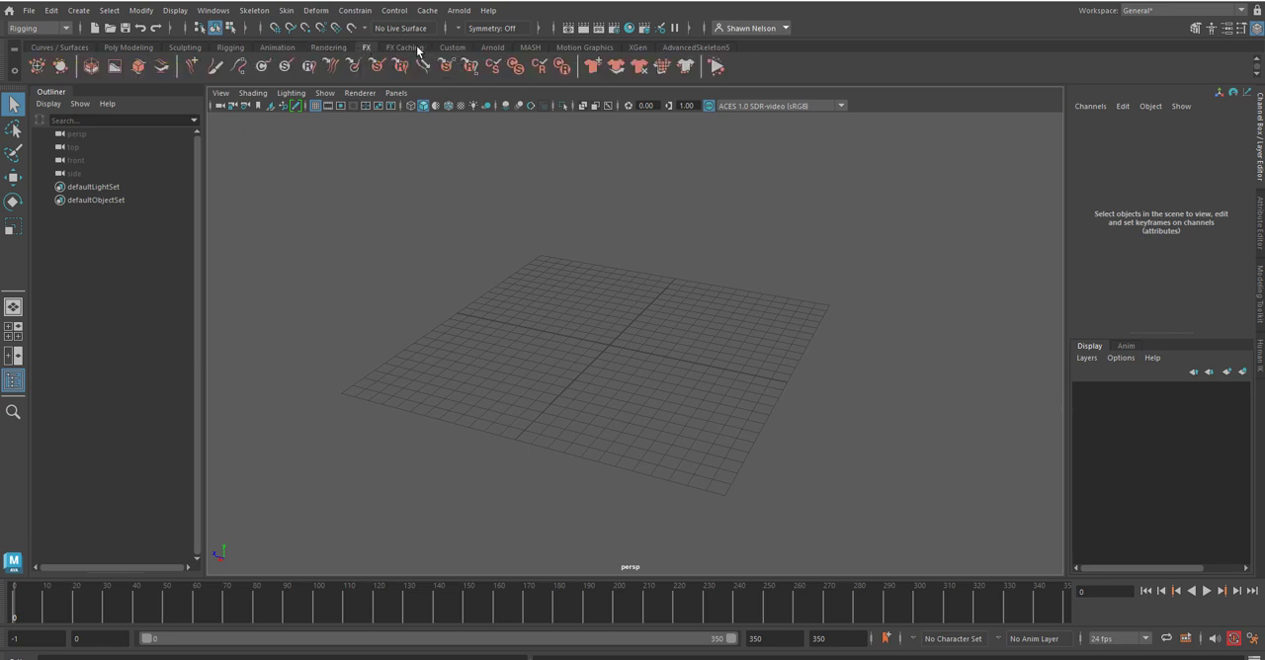
left_click(420, 47)
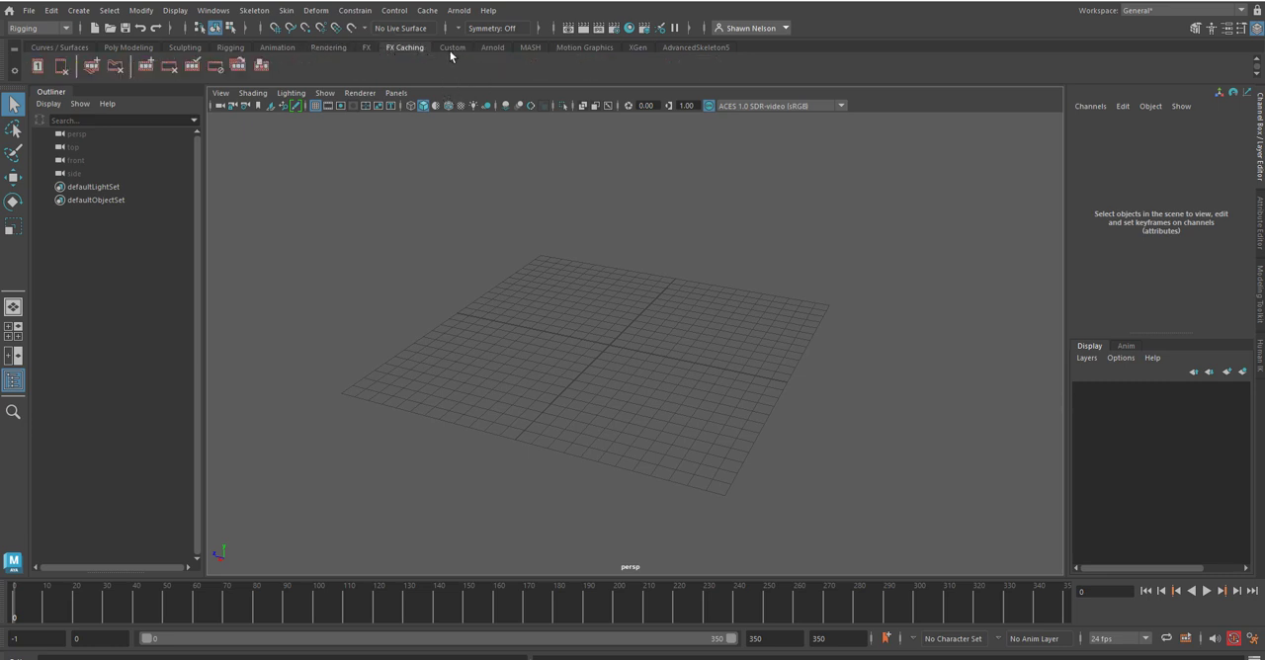
left_click(451, 48)
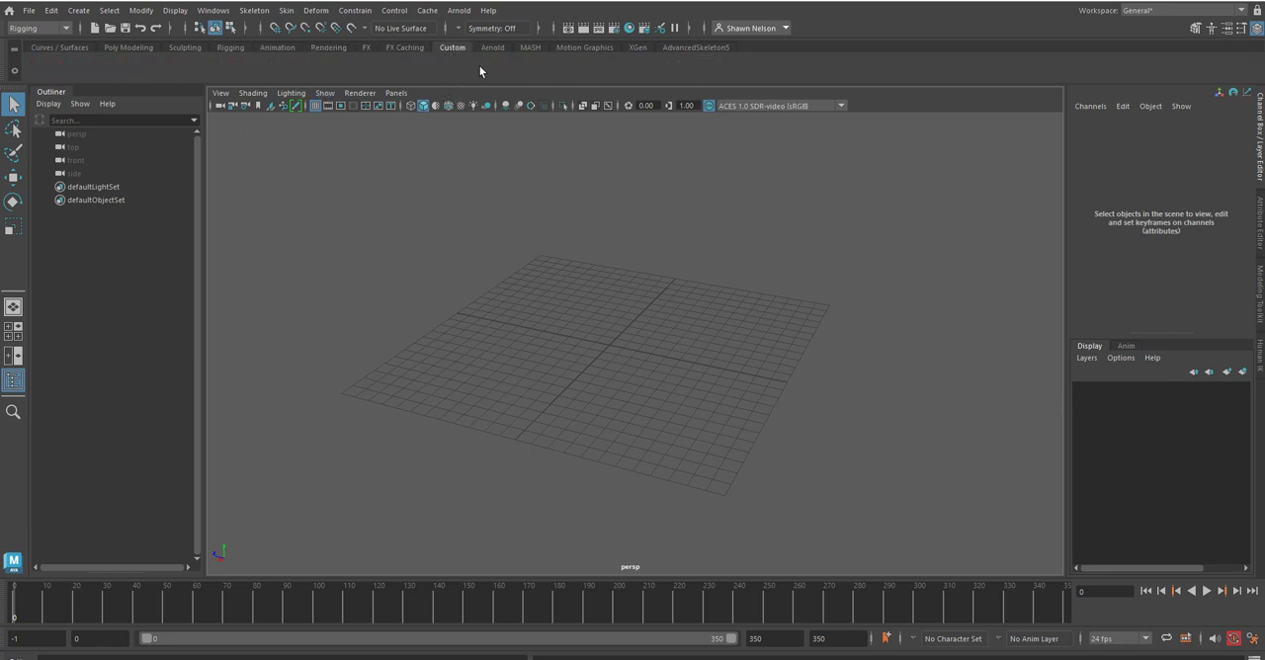
left_click(494, 48)
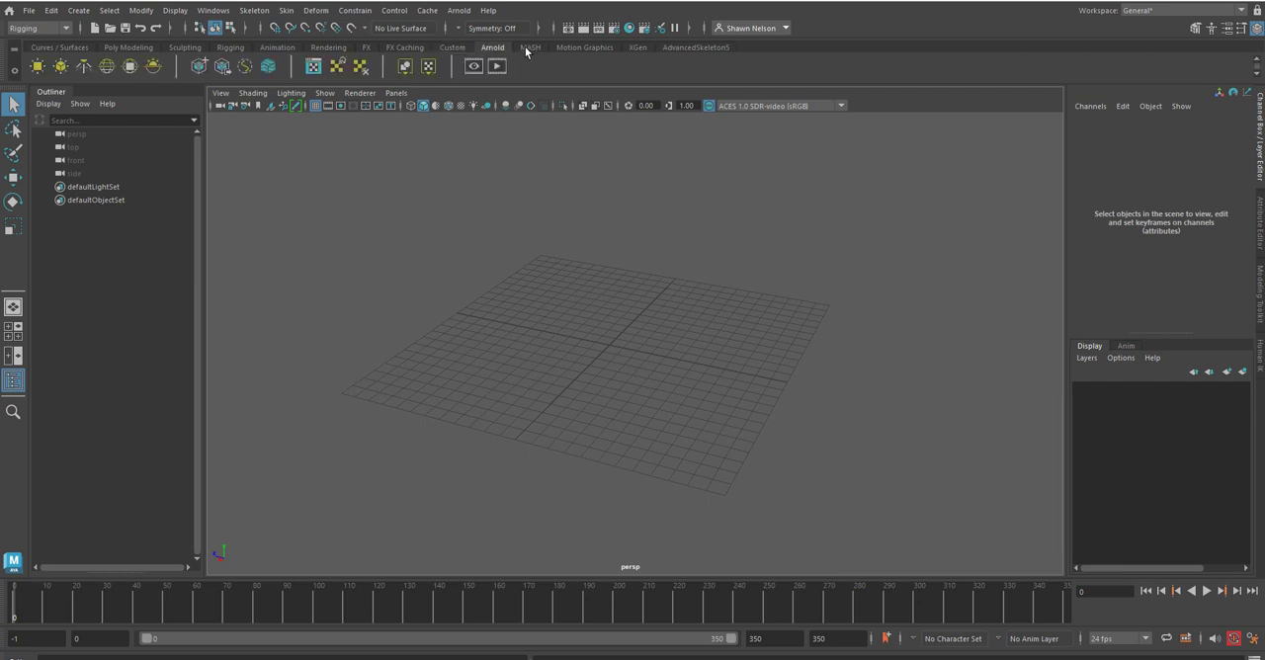
left_click(531, 48)
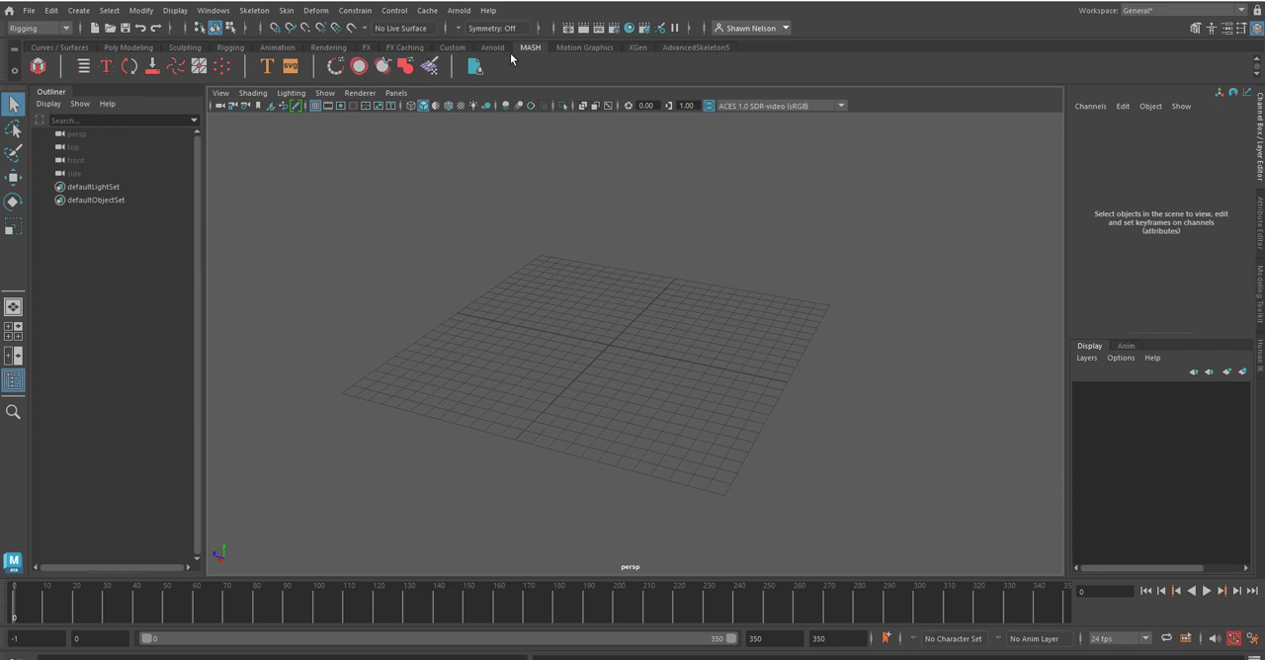
left_click(583, 47)
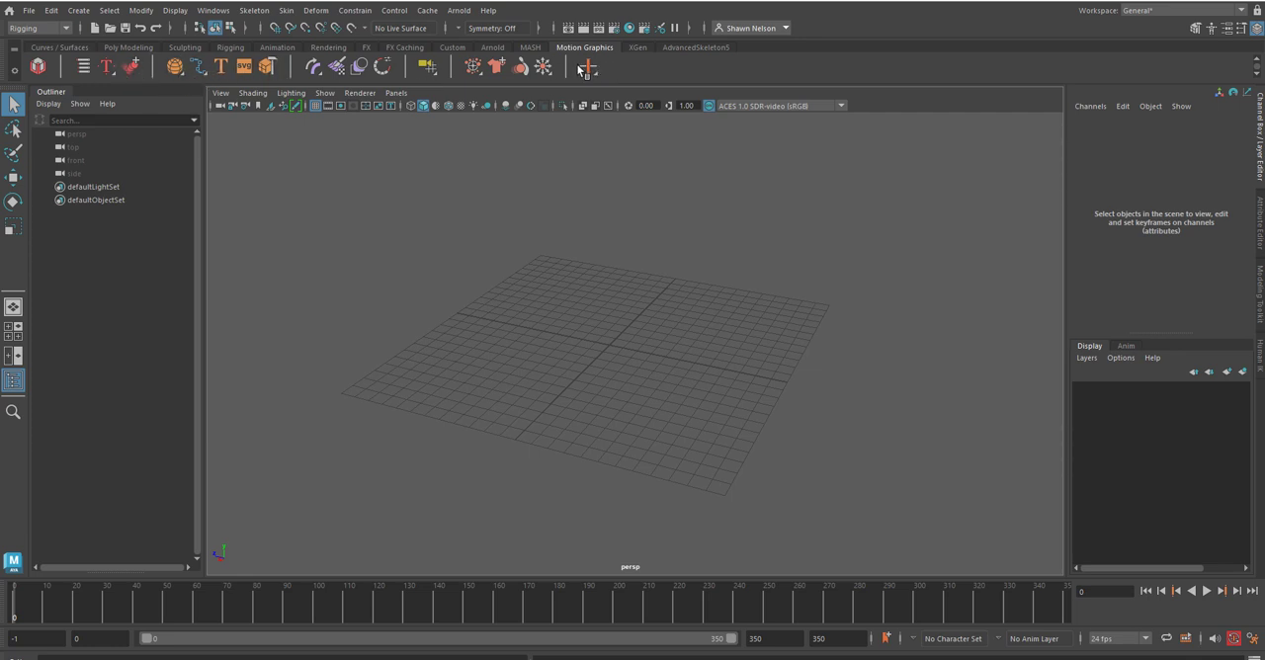
left_click(637, 48)
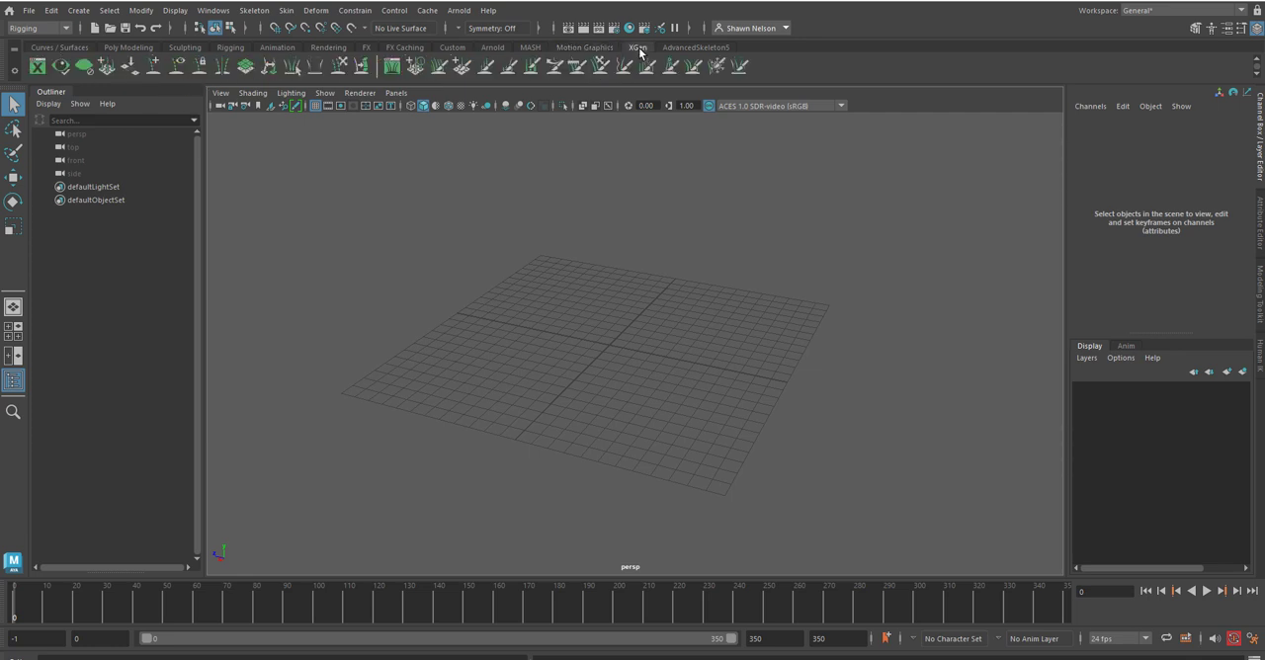
left_click(694, 48)
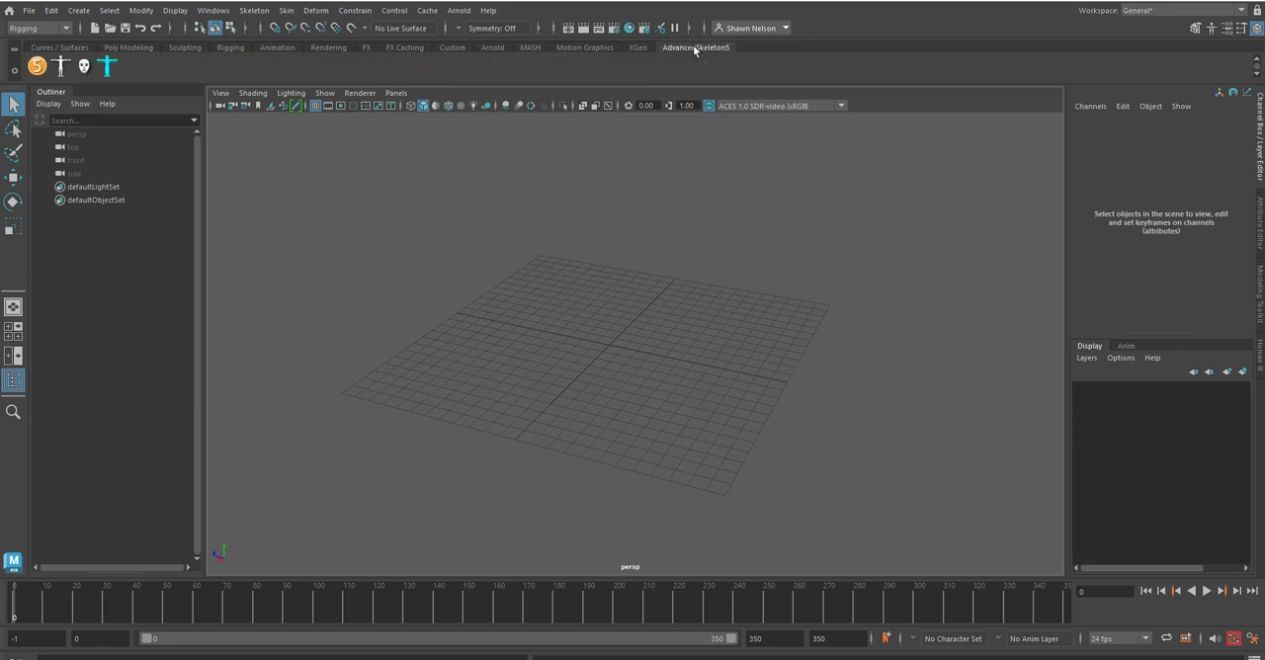
Step: Show the Poly Modeling tools and switch the menu set to Modeling
left_click(119, 48)
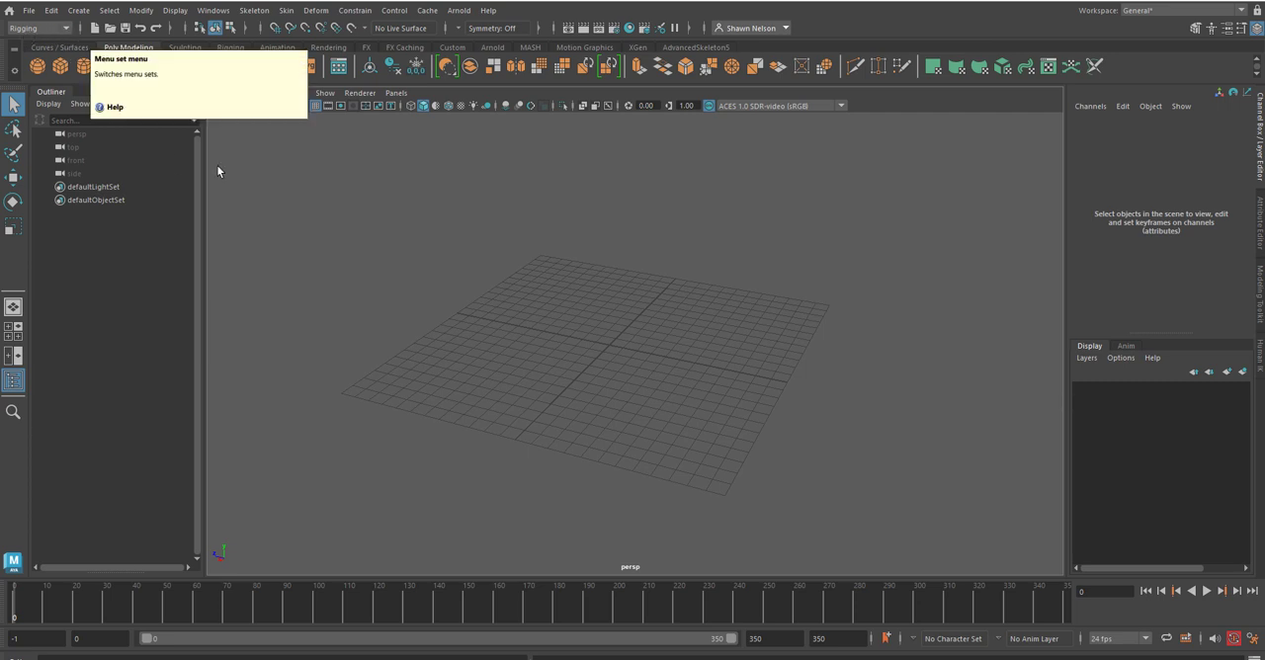
left_click(67, 31)
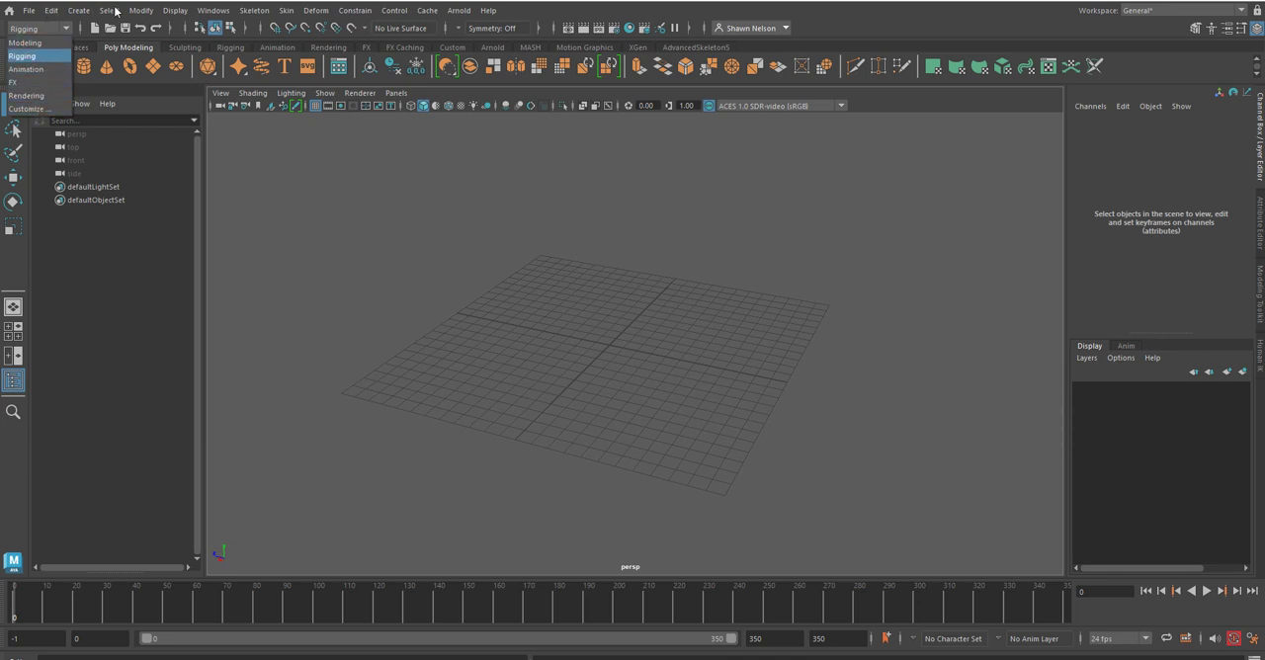
left_click(26, 43)
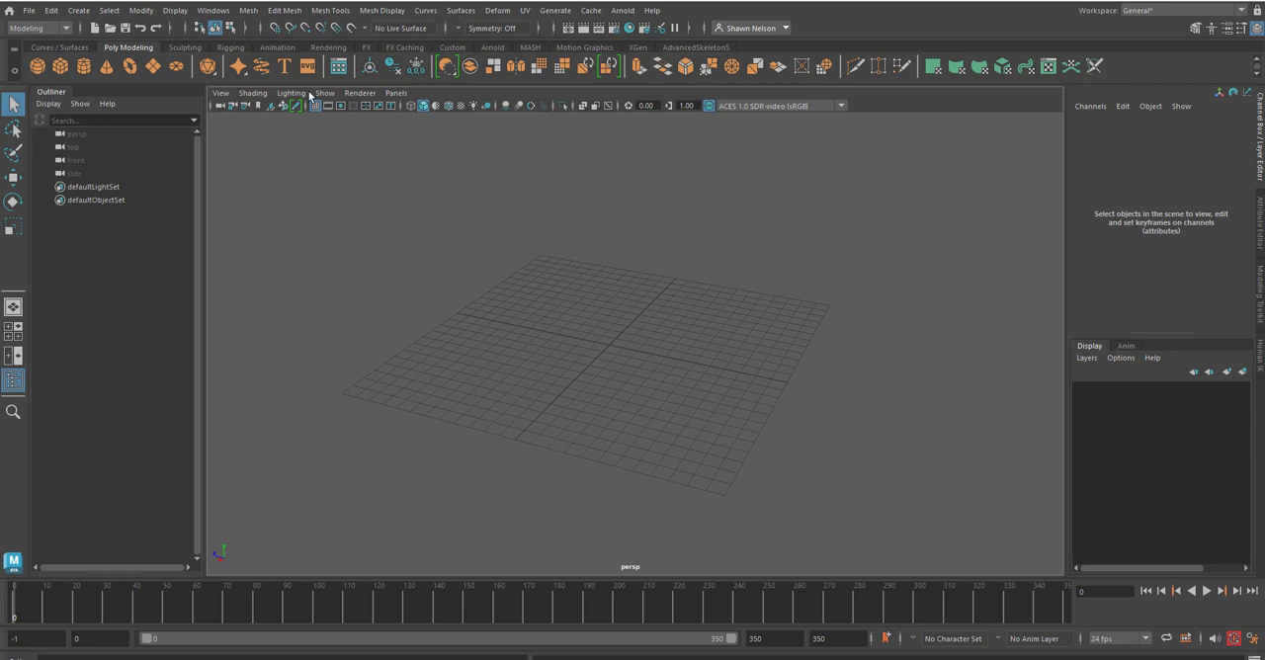
Step: Examine the available file, object creation, modification and window commands
left_click(29, 10)
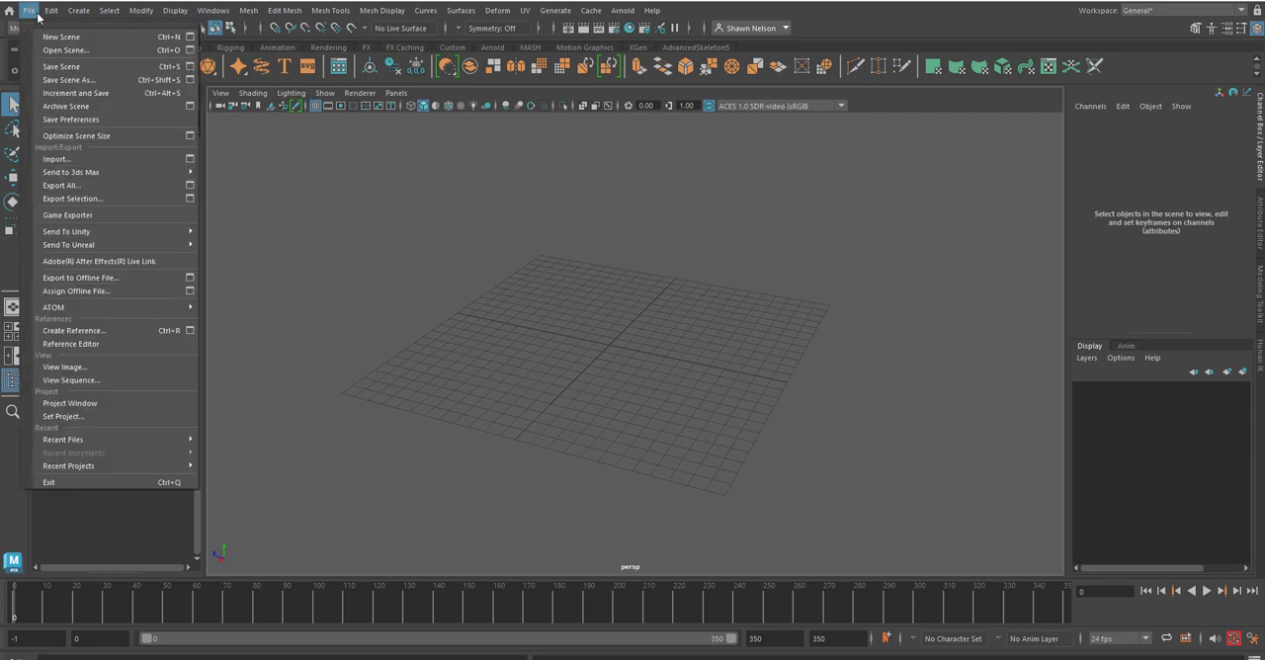
mouse_move(53, 12)
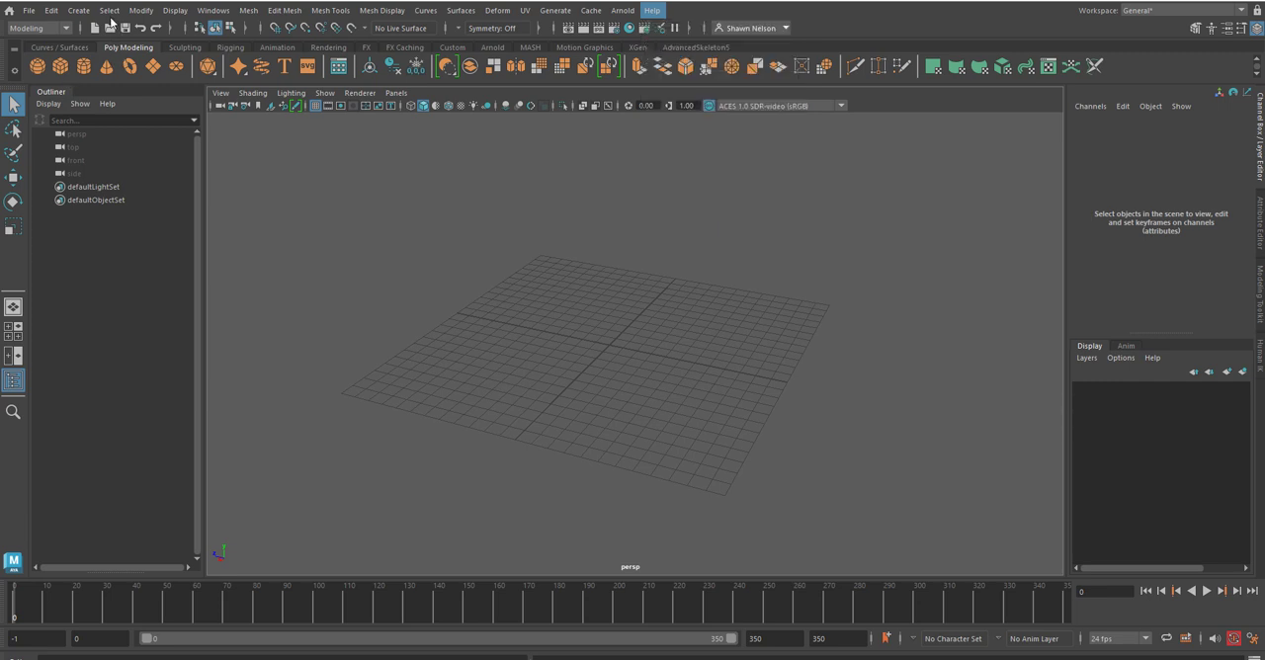
left_click(76, 10)
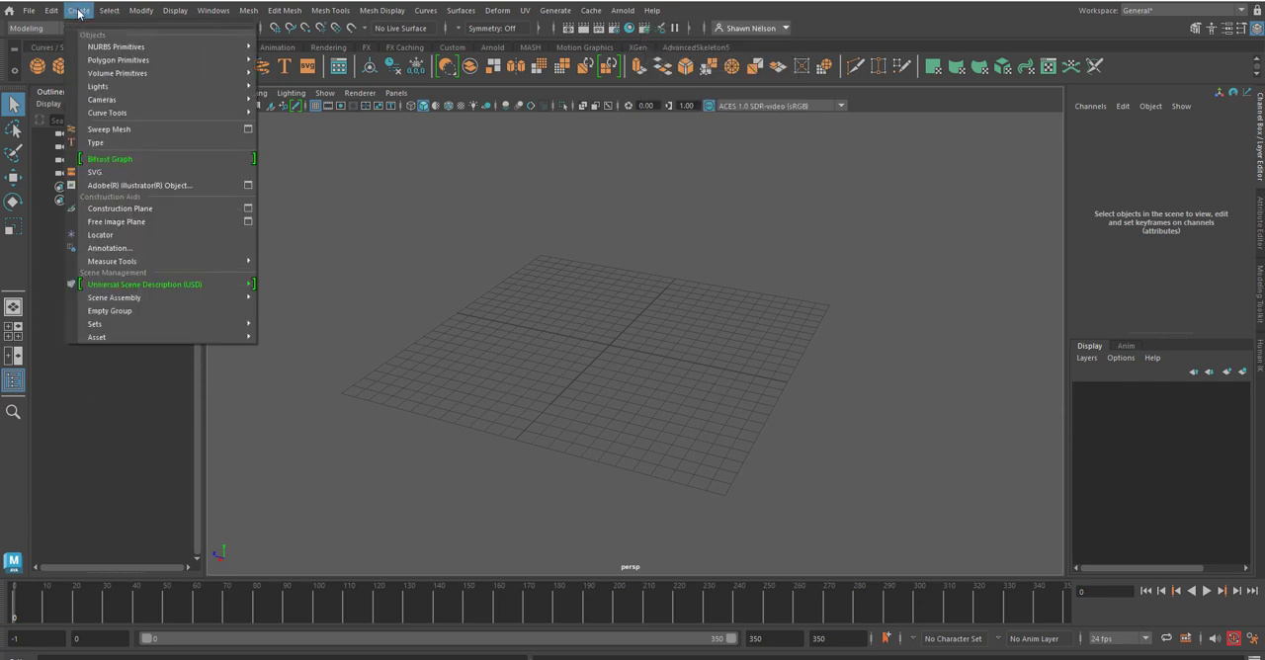
mouse_move(106, 15)
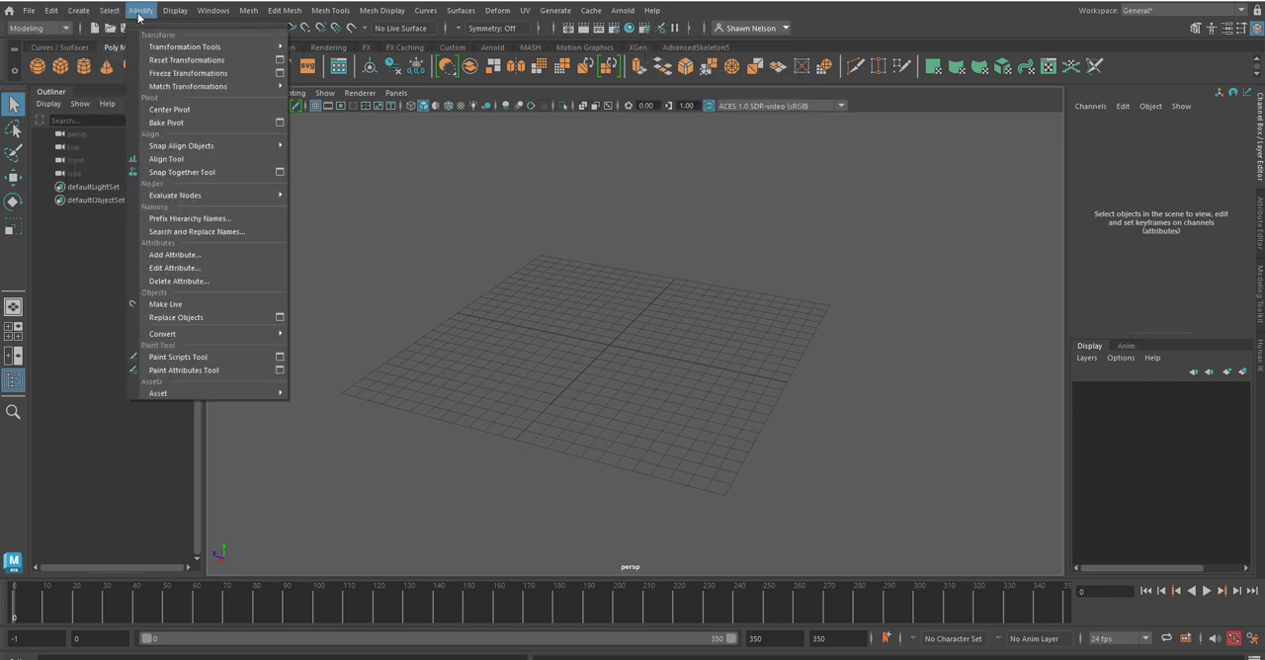
mouse_move(202, 10)
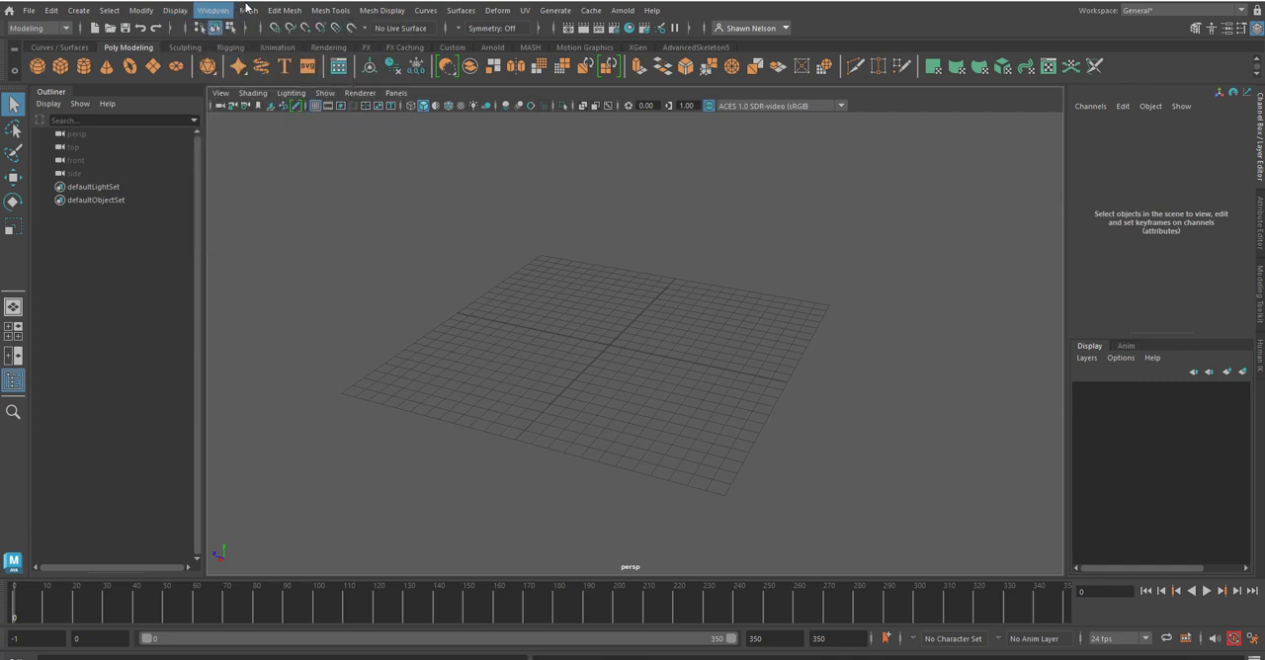
mouse_move(249, 12)
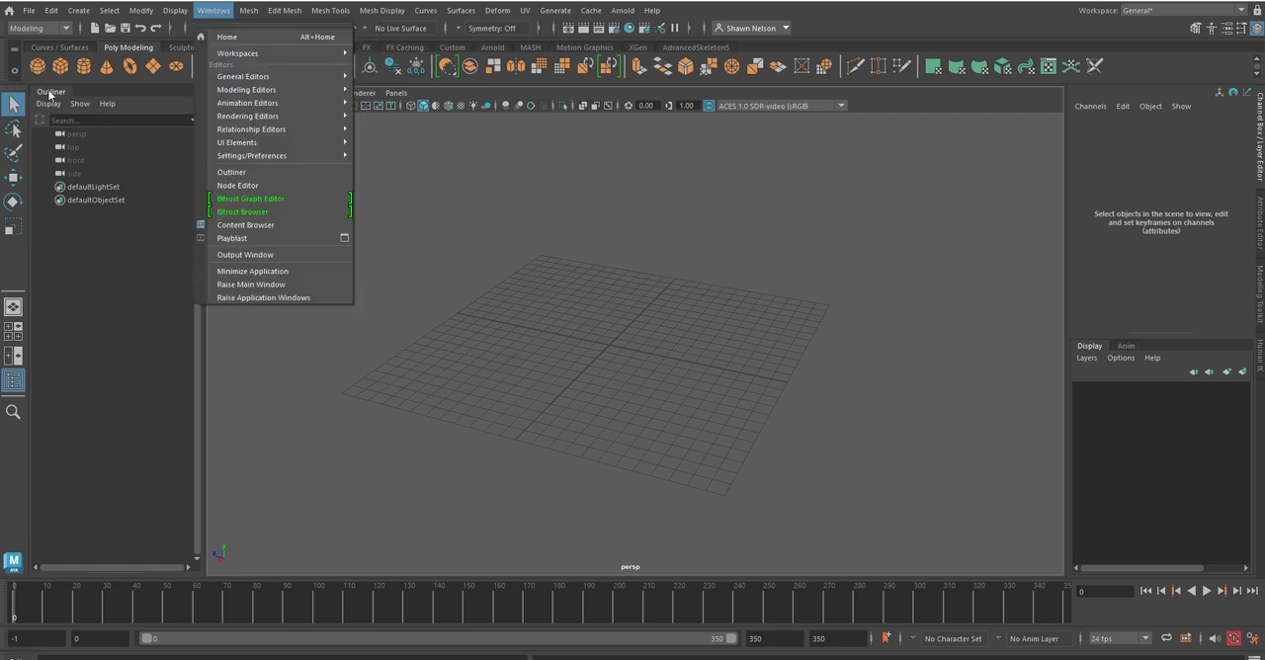
left_click(494, 183)
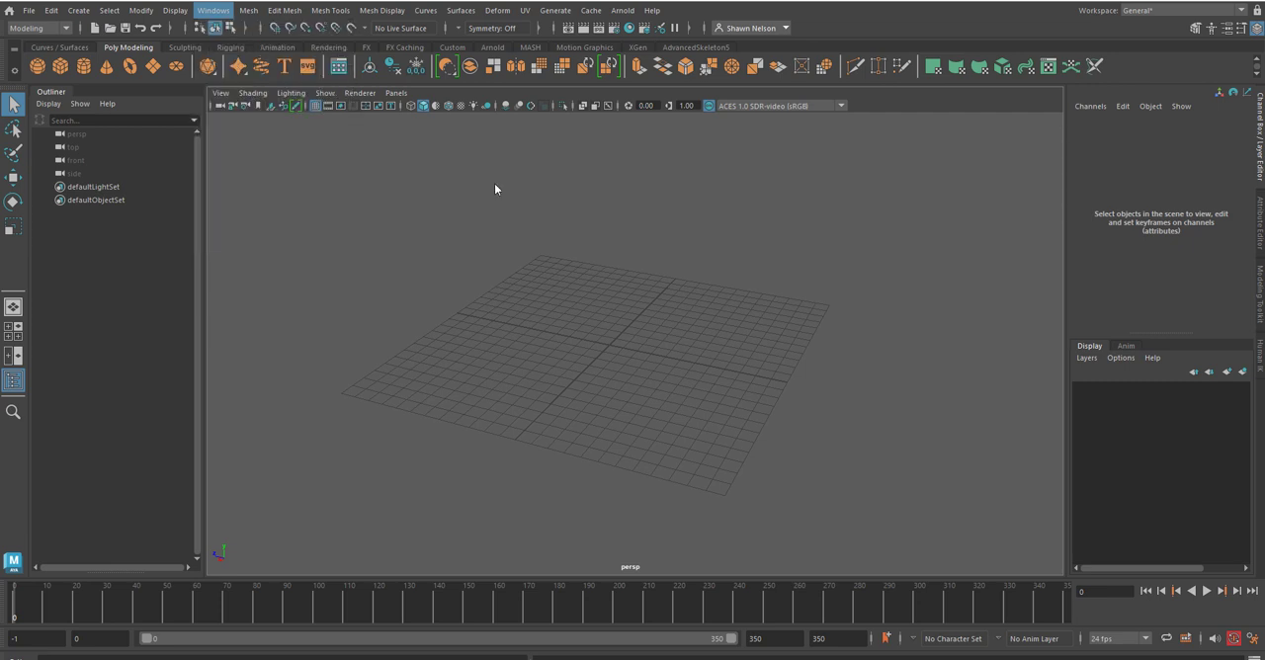
Step: Create a polygon cube at the centre of the grid
left_click(60, 67)
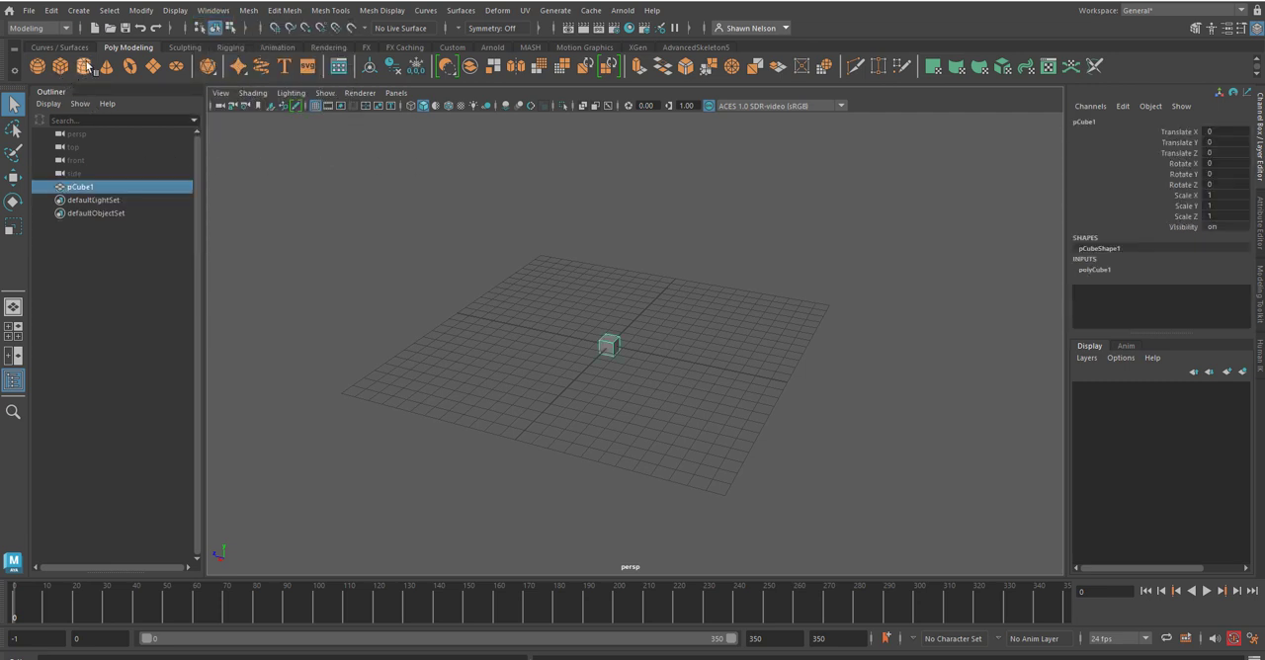
scroll(629, 354, "up", 6)
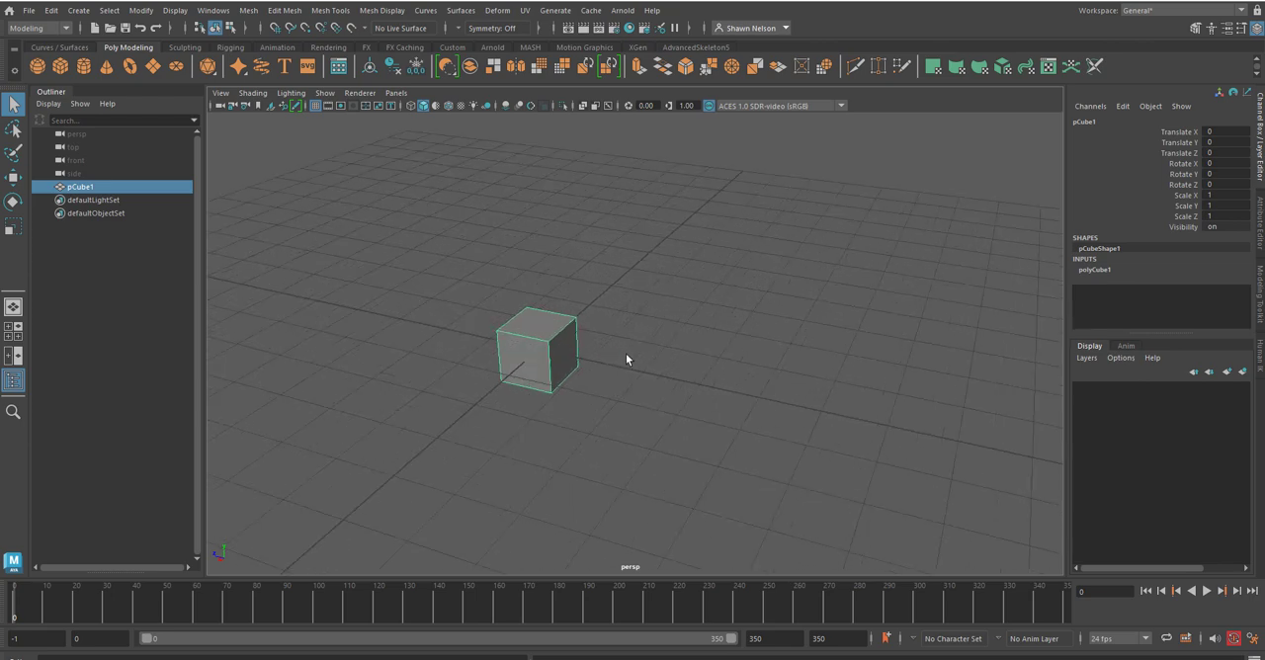
left_click(560, 371)
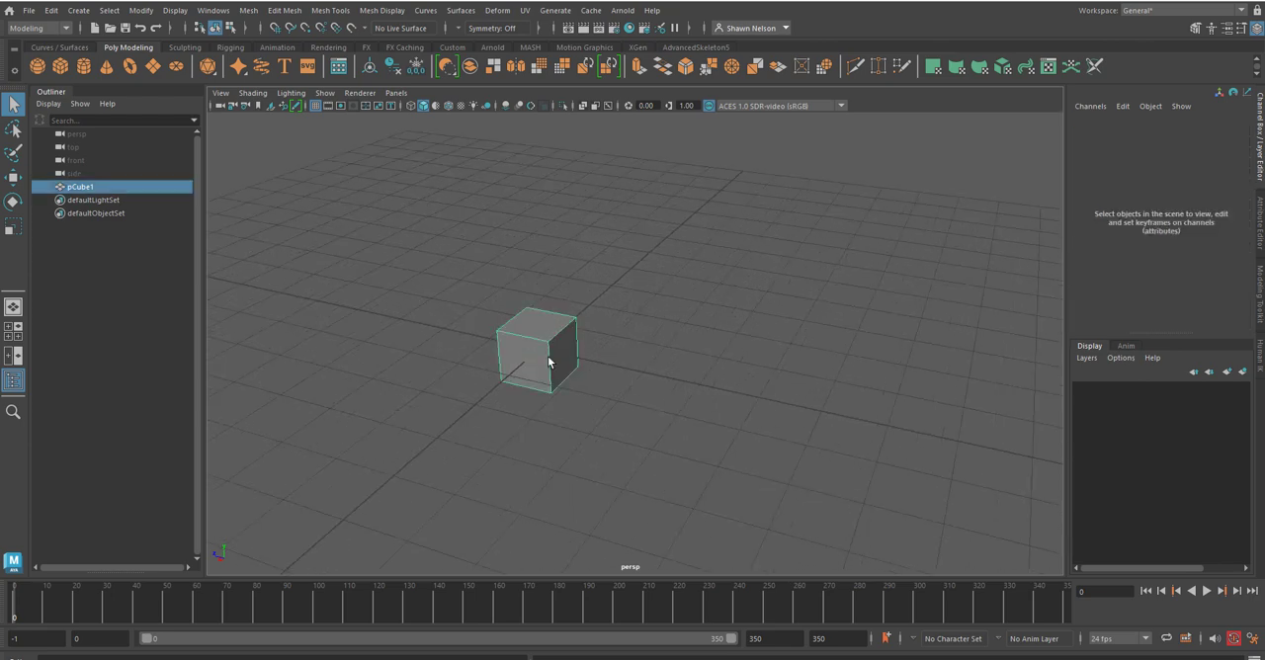
left_click_drag(624, 422, 664, 404, "alt")
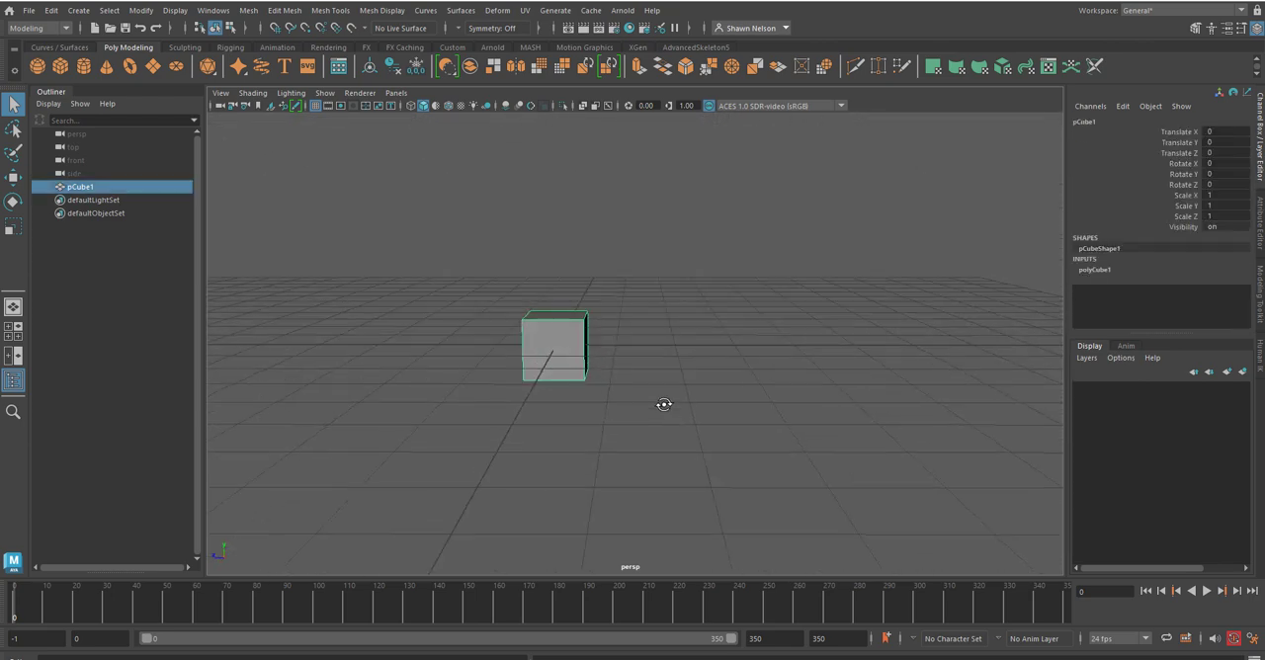
right_click_drag(596, 339, 666, 432, "alt")
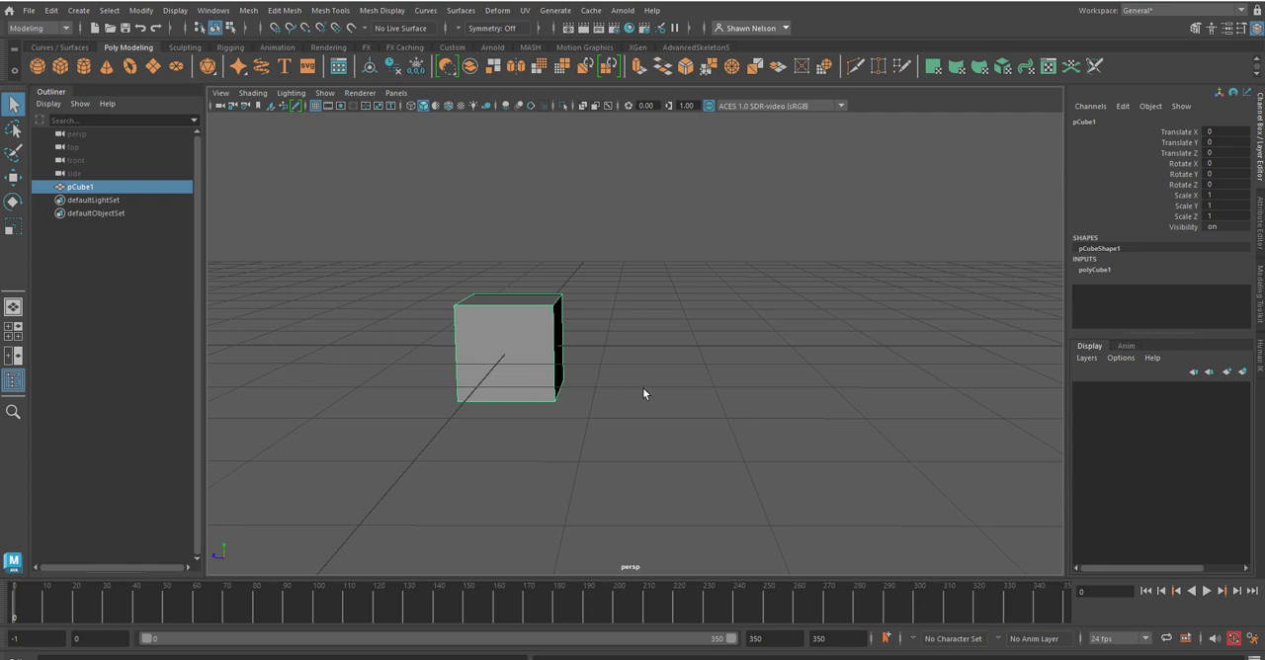
Step: Activate the Move tool on the cube, and mirror the cube along the X axis with Cut Geometry on and Axis Position set to Object
key("w")
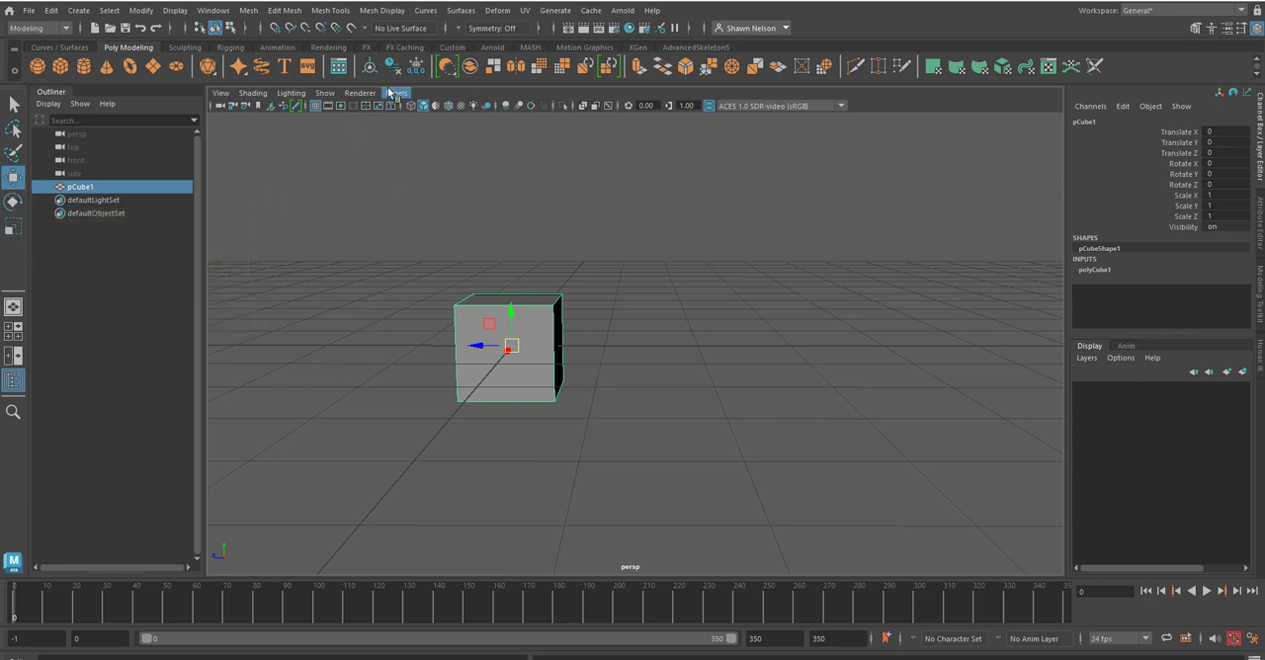
left_click(518, 67)
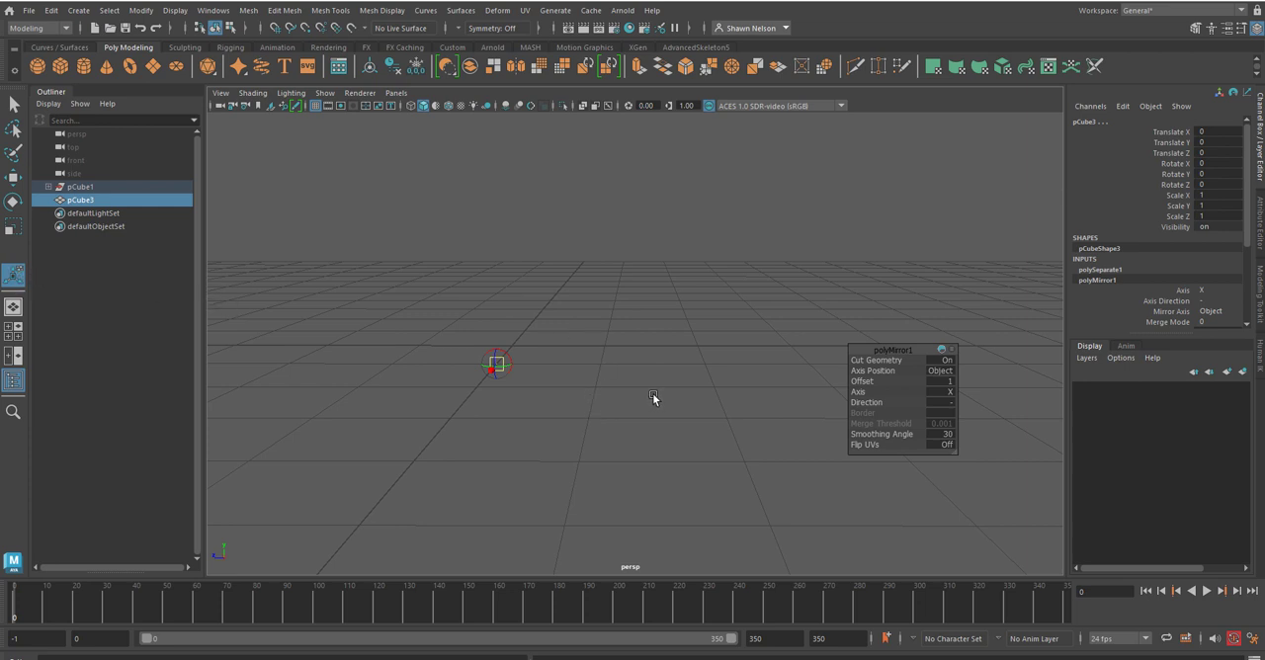
Step: Undo the mirror on the cube, and try the Select and Lasso tools in the empty area above it
key("ctrl+z")
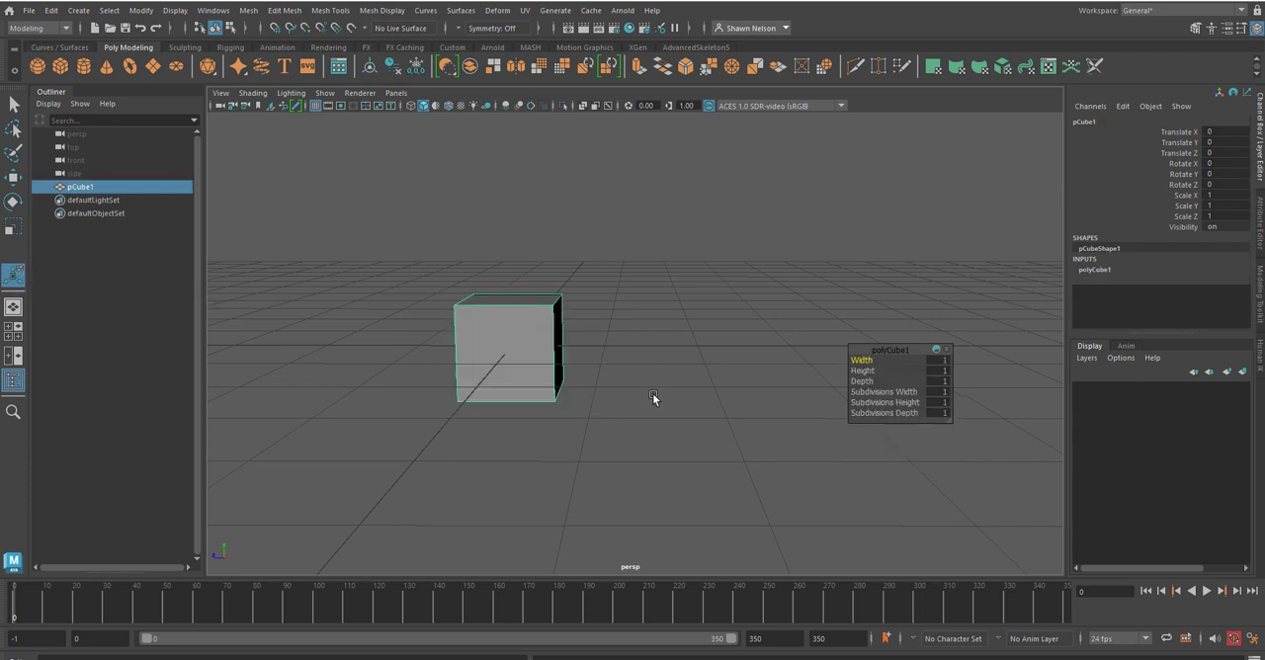
left_click(13, 105)
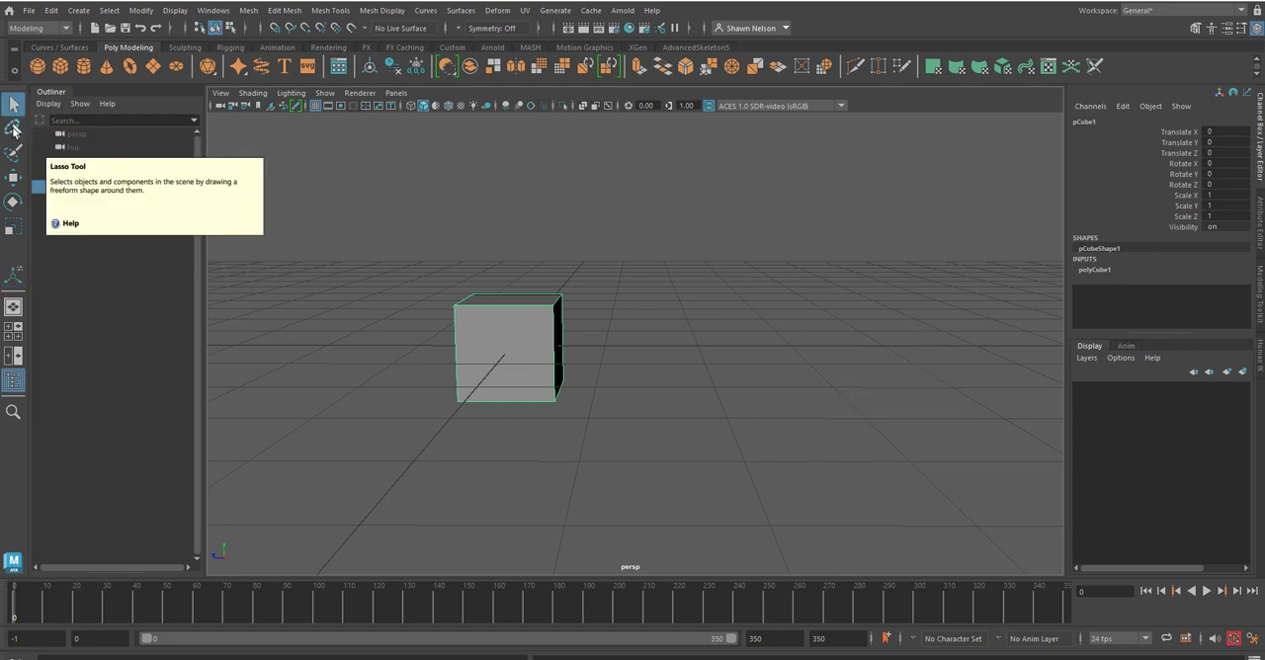
left_click(13, 129)
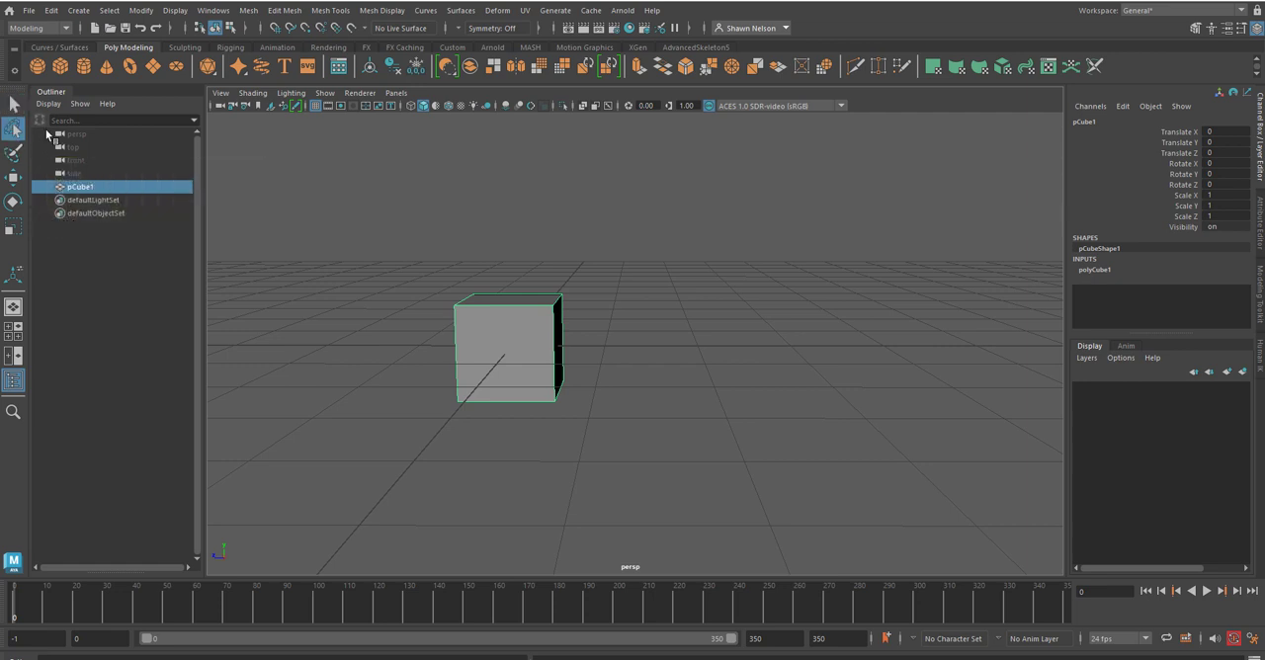
mouse_move(428, 224)
left_mouse_down()
mouse_move(655, 426)
mouse_move(570, 240)
mouse_move(525, 231)
left_mouse_up()
Step: Move the cube freely with the Move tool to about X -0.15, Y 0.4 and Z 0.4
left_click(13, 181)
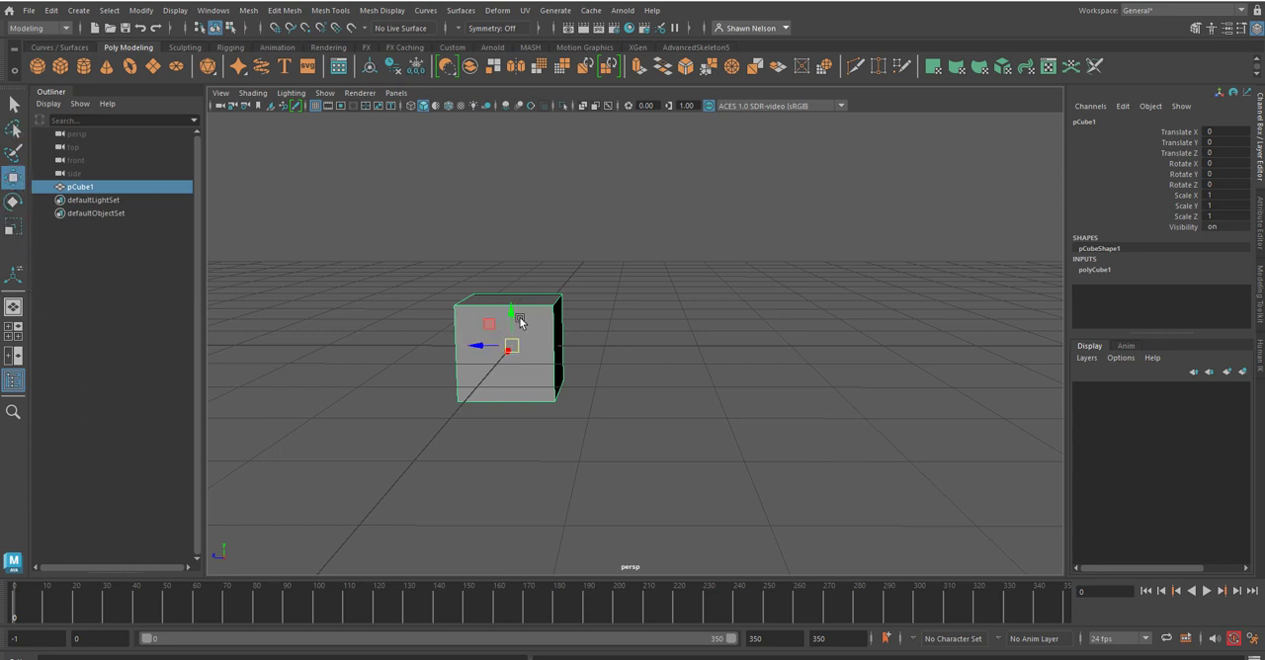
left_click_drag(514, 315, 473, 319)
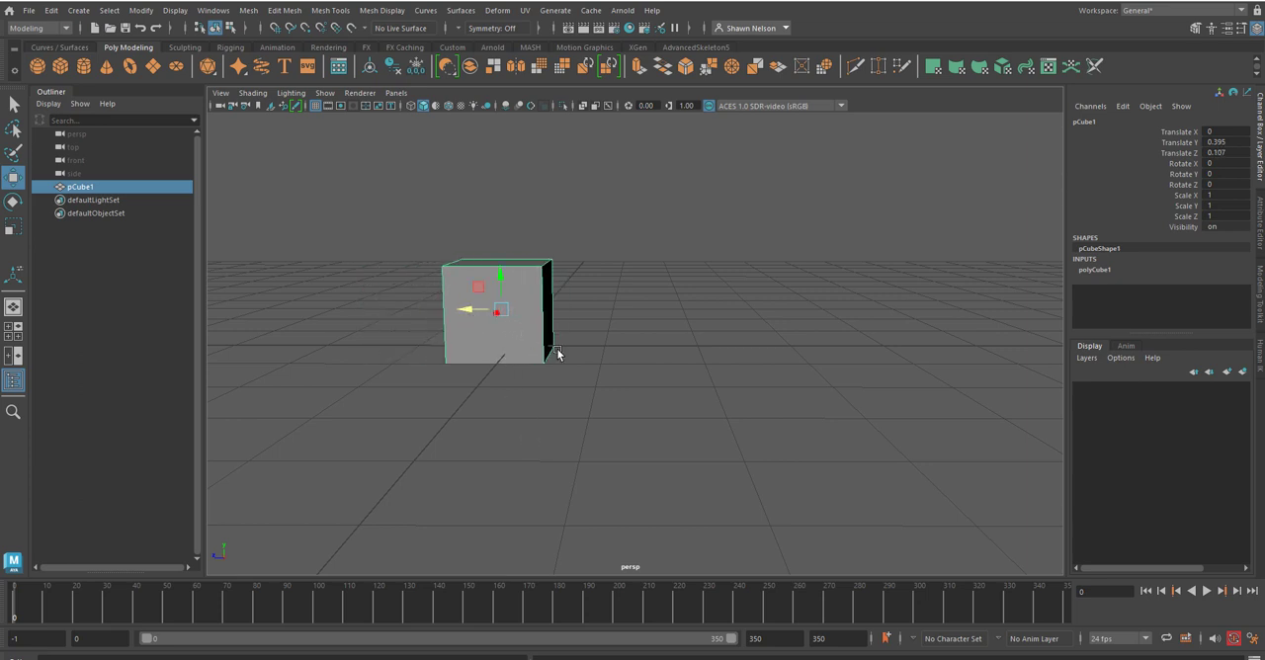
left_click_drag(556, 350, 605, 396, "alt")
left_click_drag(627, 463, 663, 435)
left_click(1182, 132)
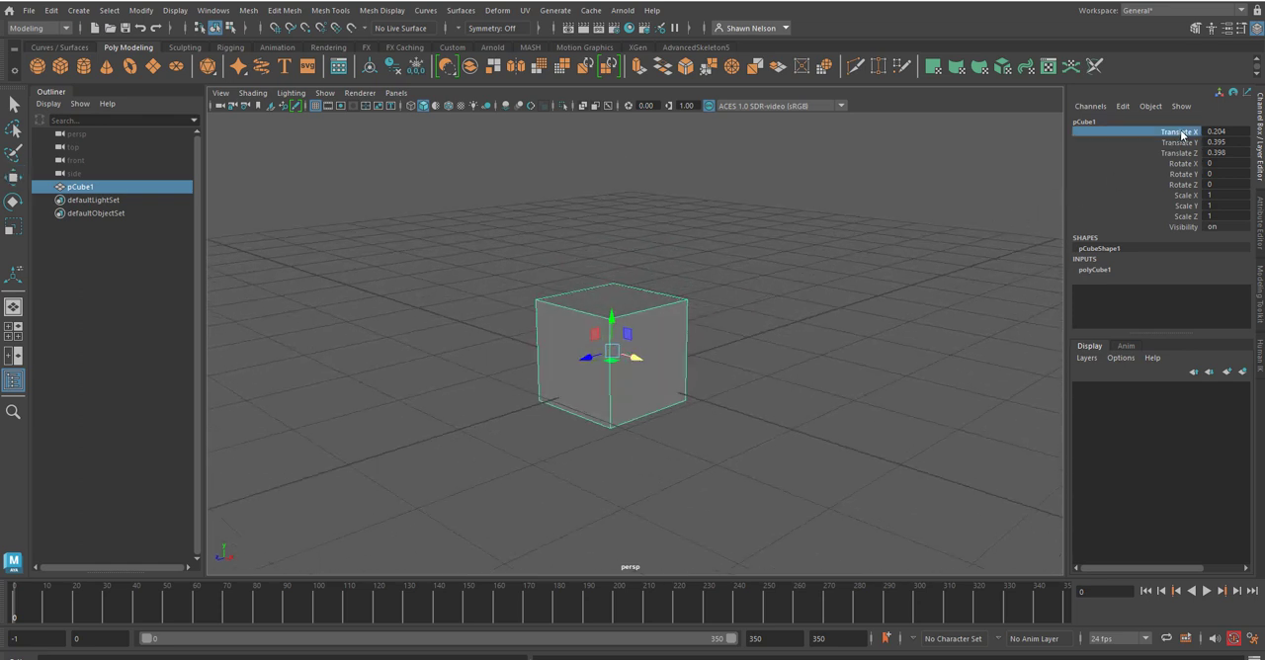
middle_click_drag(1041, 136, 984, 209)
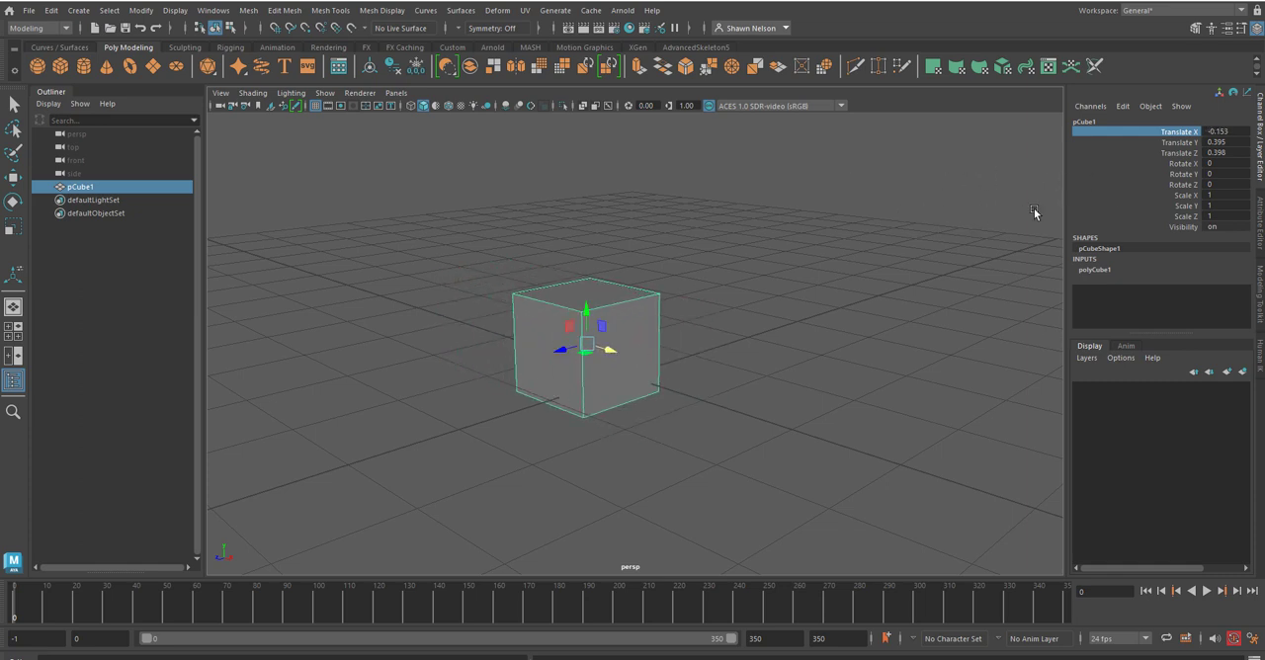
Step: Set the cube's Translate X, Y and Z values to 0
left_click(1223, 131)
type("0")
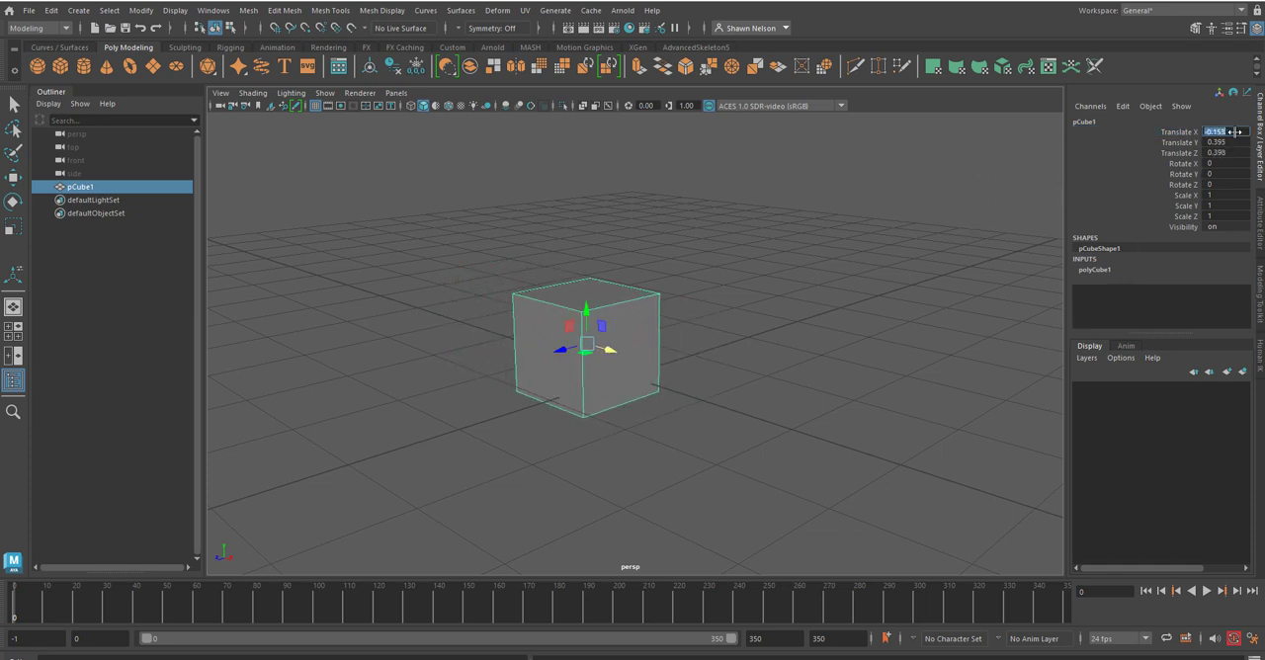
left_click(1234, 144)
type("0")
left_click(1231, 153)
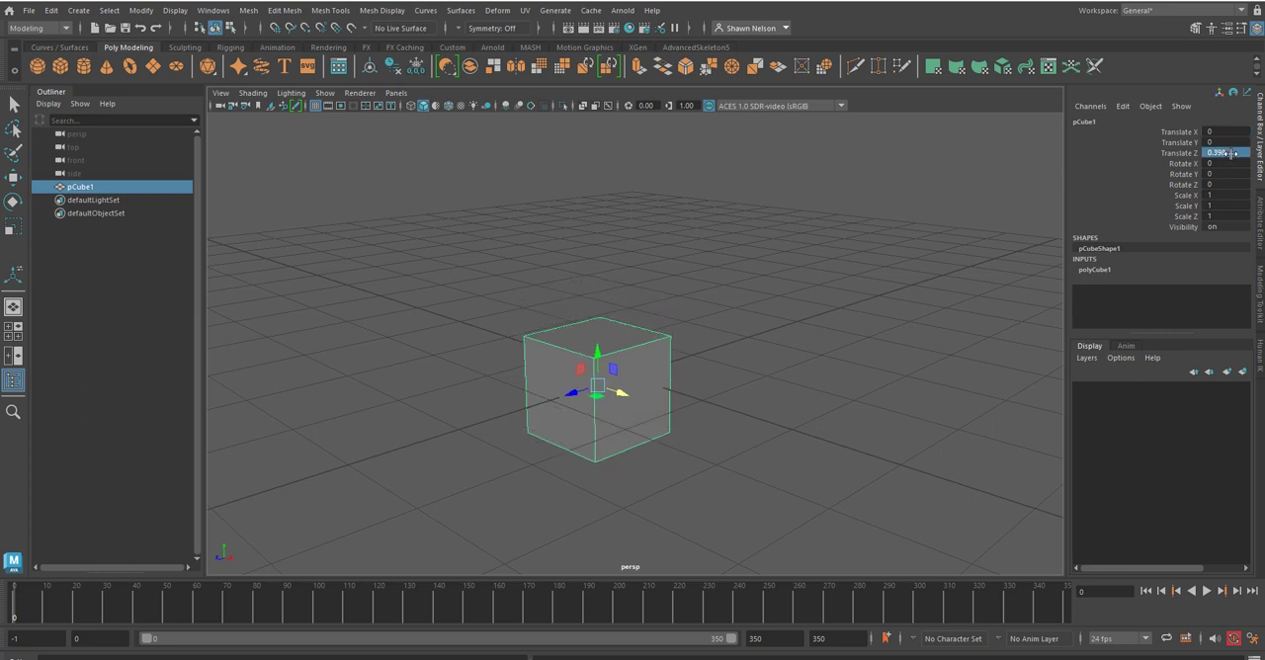
type("0")
left_click(1222, 143)
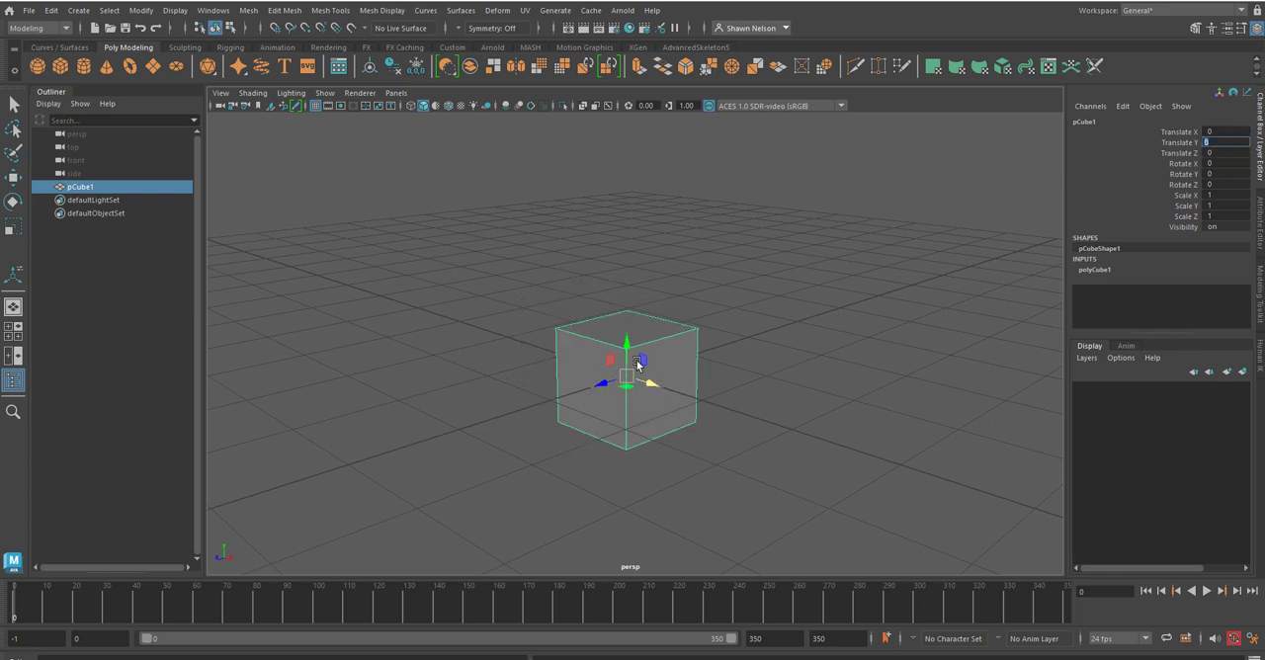
Step: Raise the cube along the Y axis to about 0.51 so it sits on the grid
left_click_drag(524, 447, 567, 460, "alt")
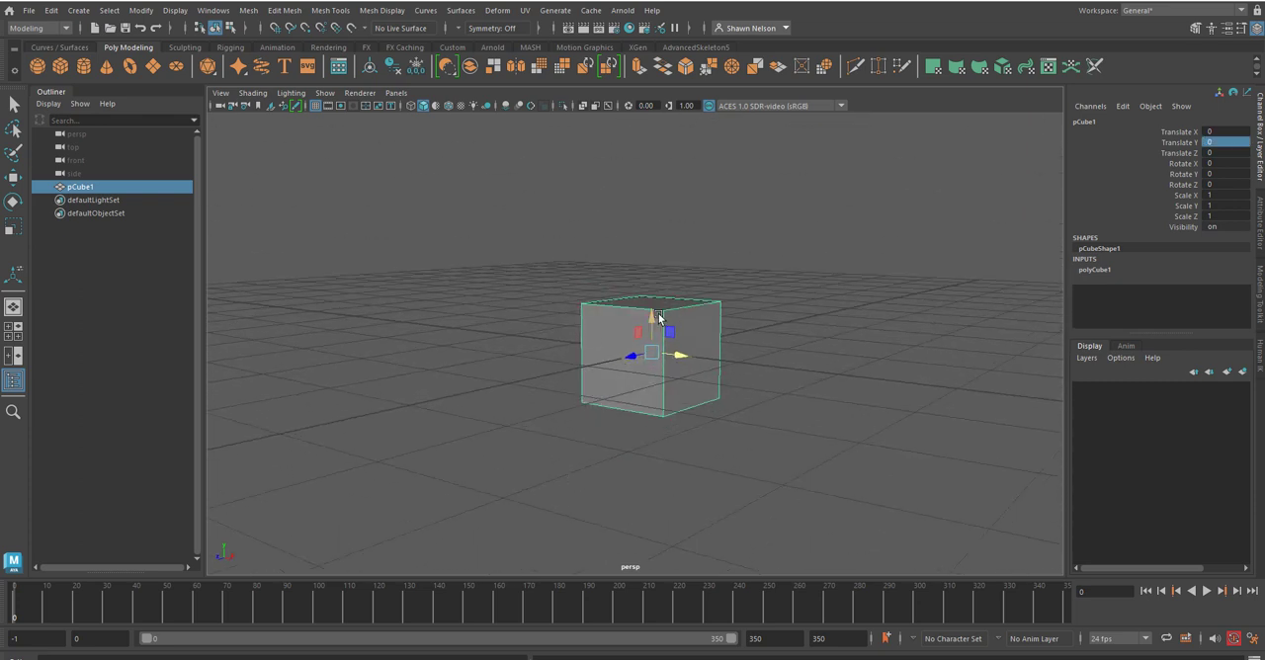
left_click_drag(652, 333, 632, 274)
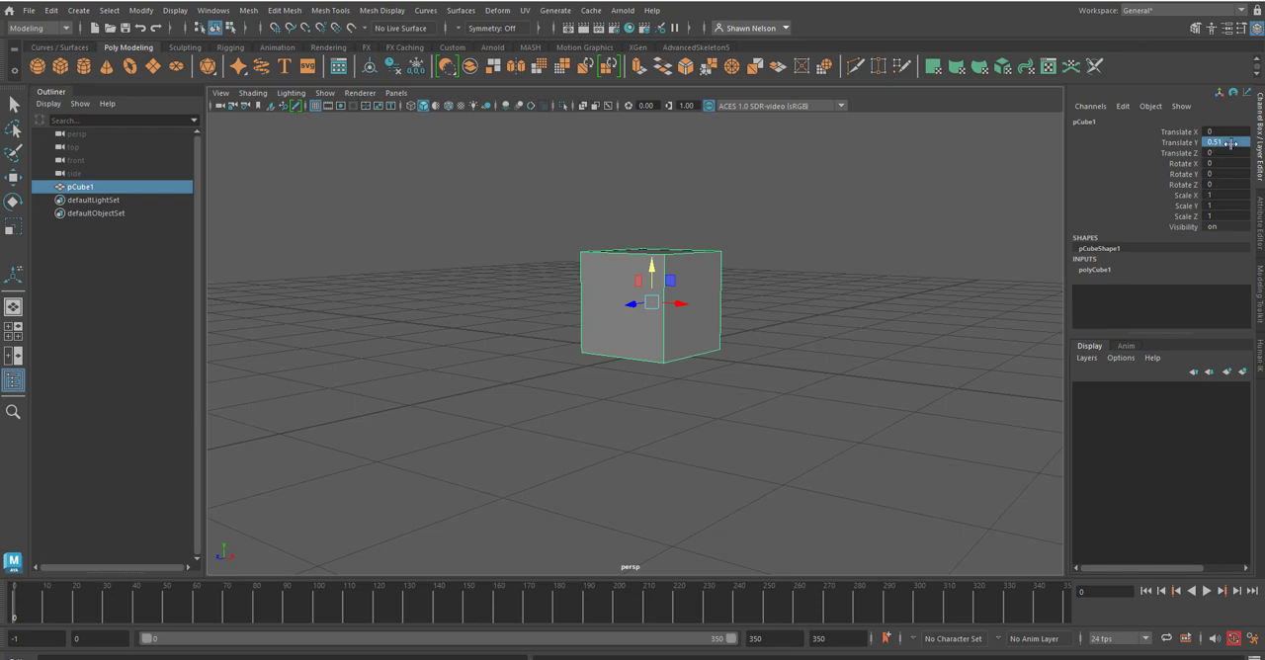
mouse_move(777, 386)
left_mouse_down("alt")
mouse_move(748, 395)
mouse_move(740, 375)
mouse_move(780, 421)
mouse_move(811, 406)
mouse_move(776, 391)
left_mouse_up("alt")
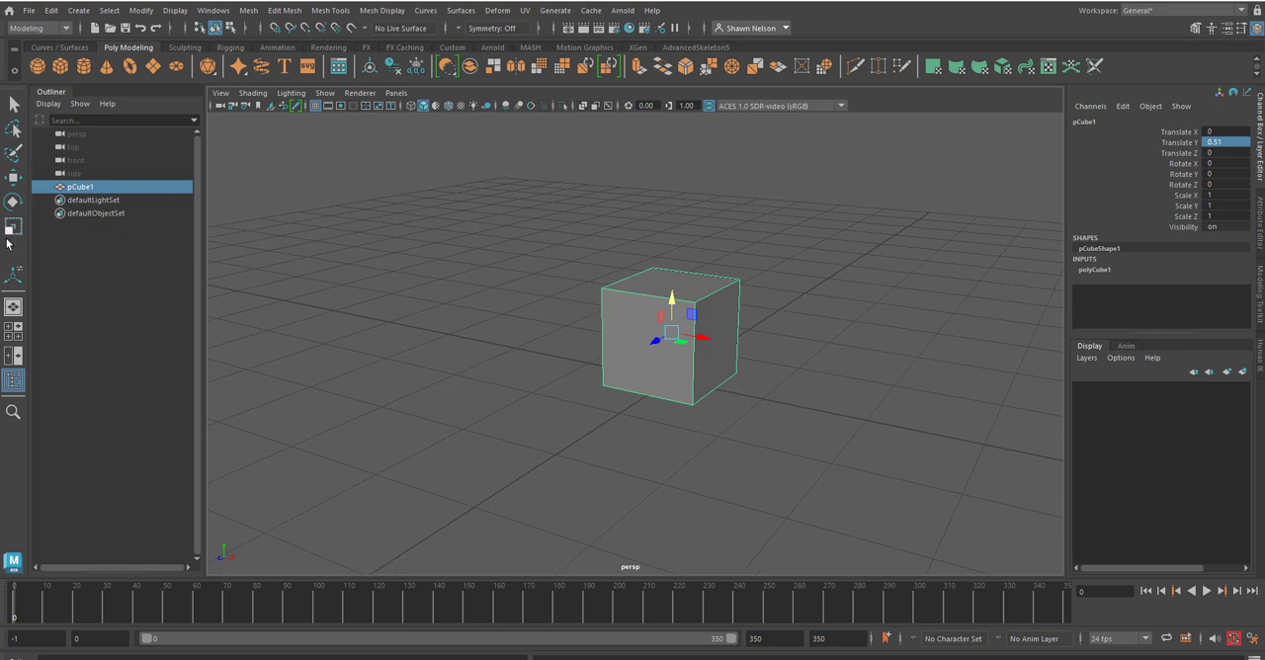
Step: Try rotating the cube slightly about the Y axis with the Rotate tool, and undo the rotation
left_click(11, 204)
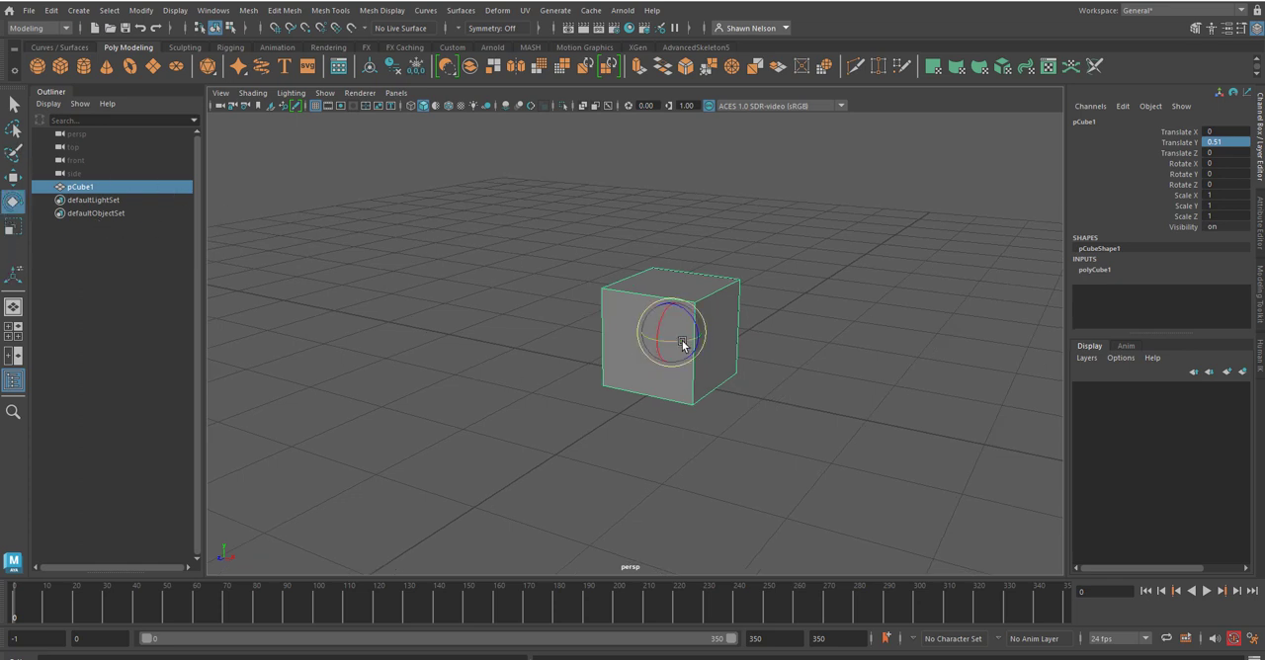
left_click_drag(788, 369, 675, 365, "alt")
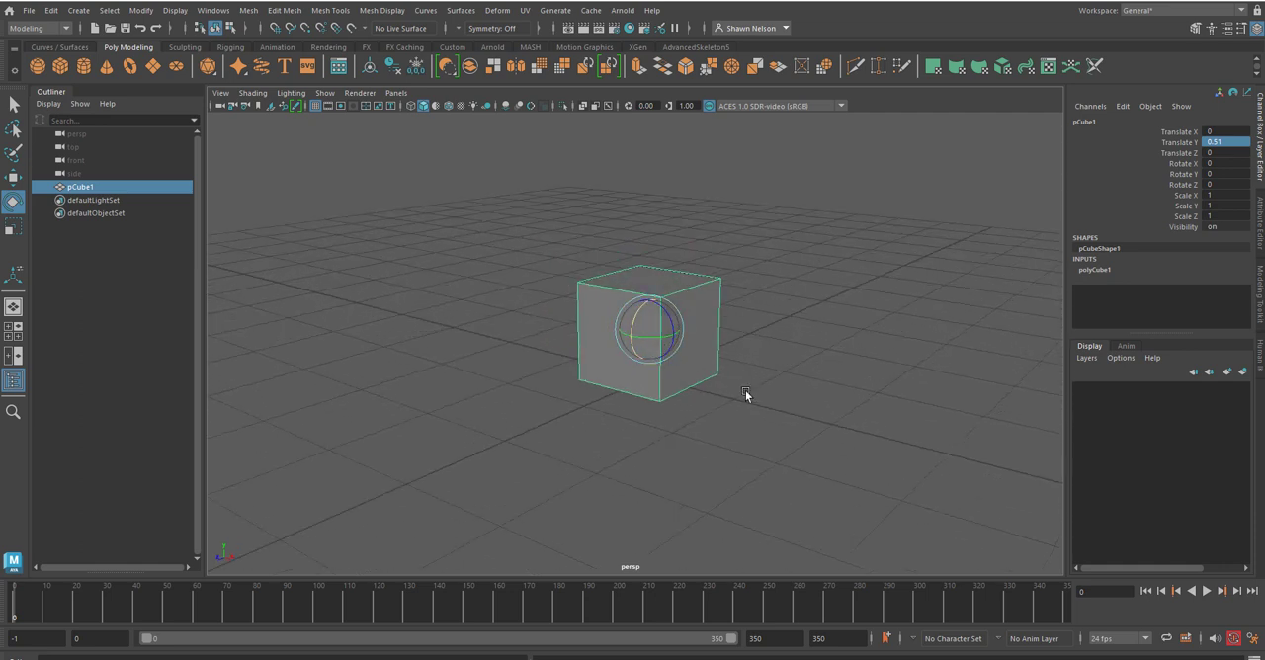
left_click(745, 390)
left_click(633, 329)
left_click_drag(634, 313, 662, 338)
key("ctrl+z")
key("ctrl+z")
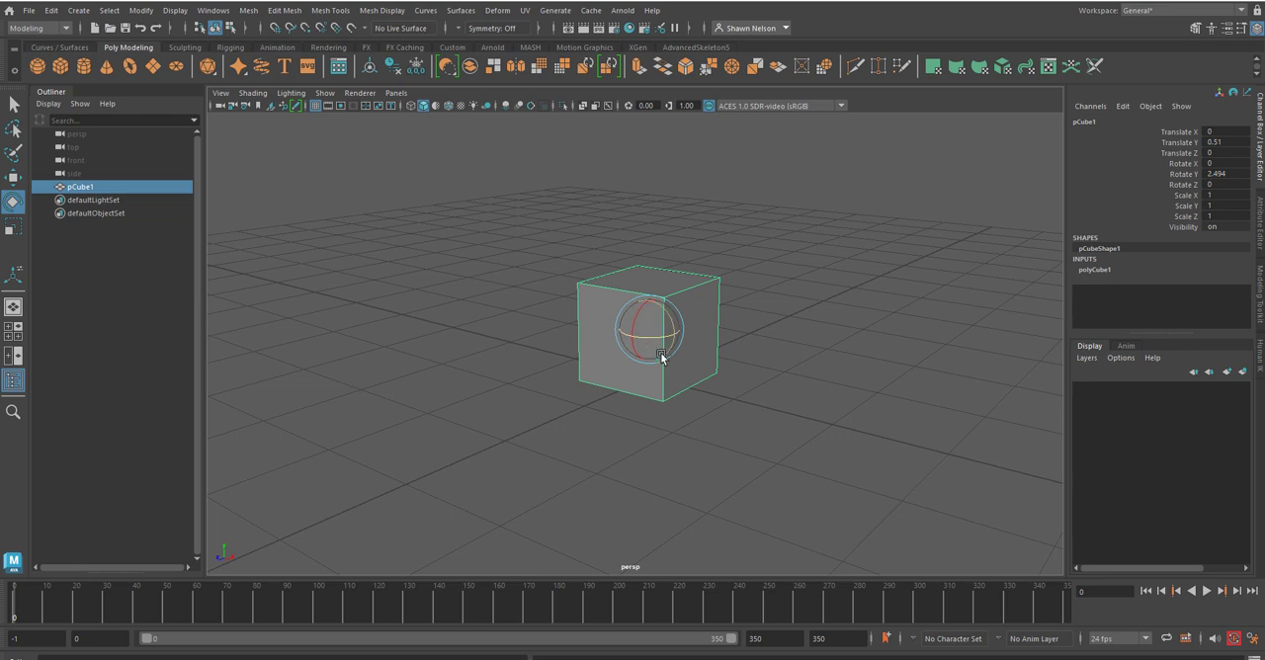
left_click(726, 351)
left_click(647, 331)
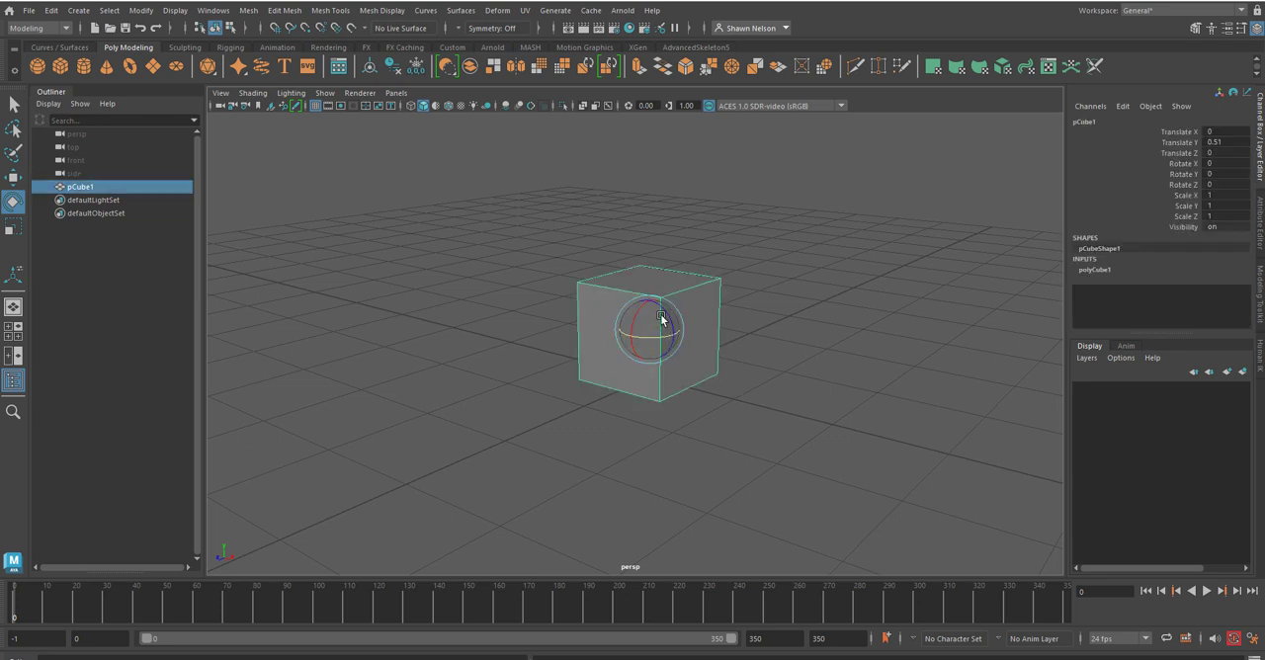
Step: Rotate the cube about -5.6 degrees around the Z axis, and undo the rotation
left_click_drag(666, 330, 657, 332)
key("super")
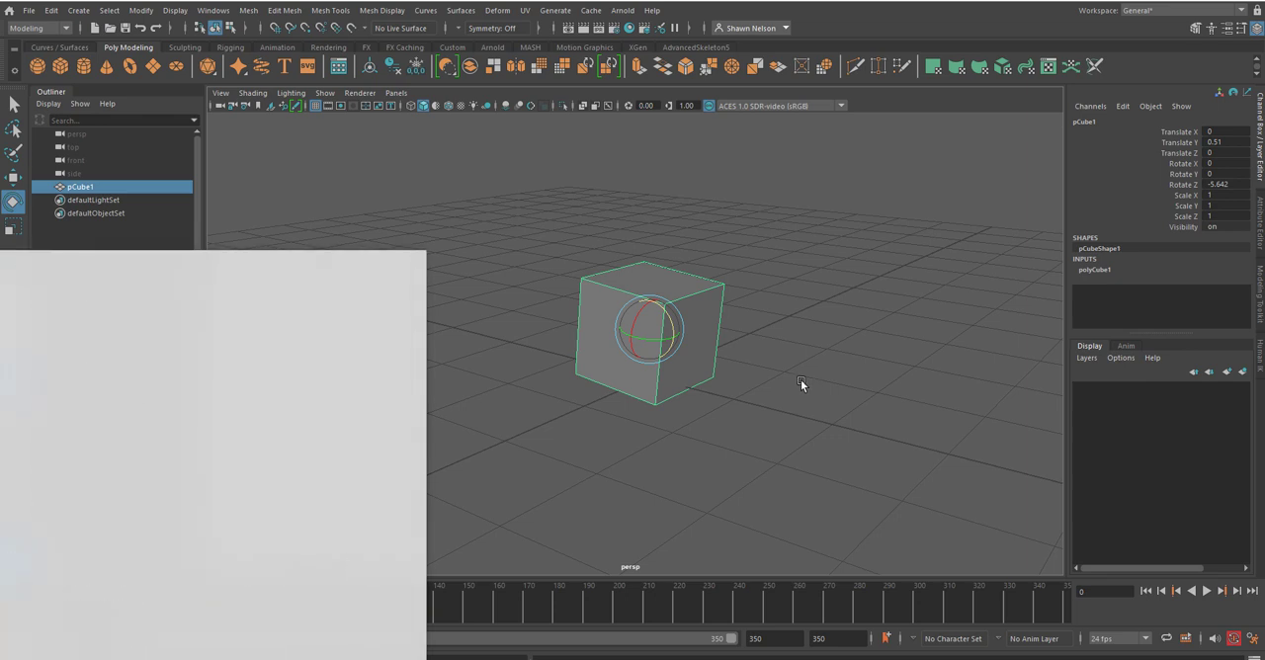
left_click(800, 382)
left_click(674, 339)
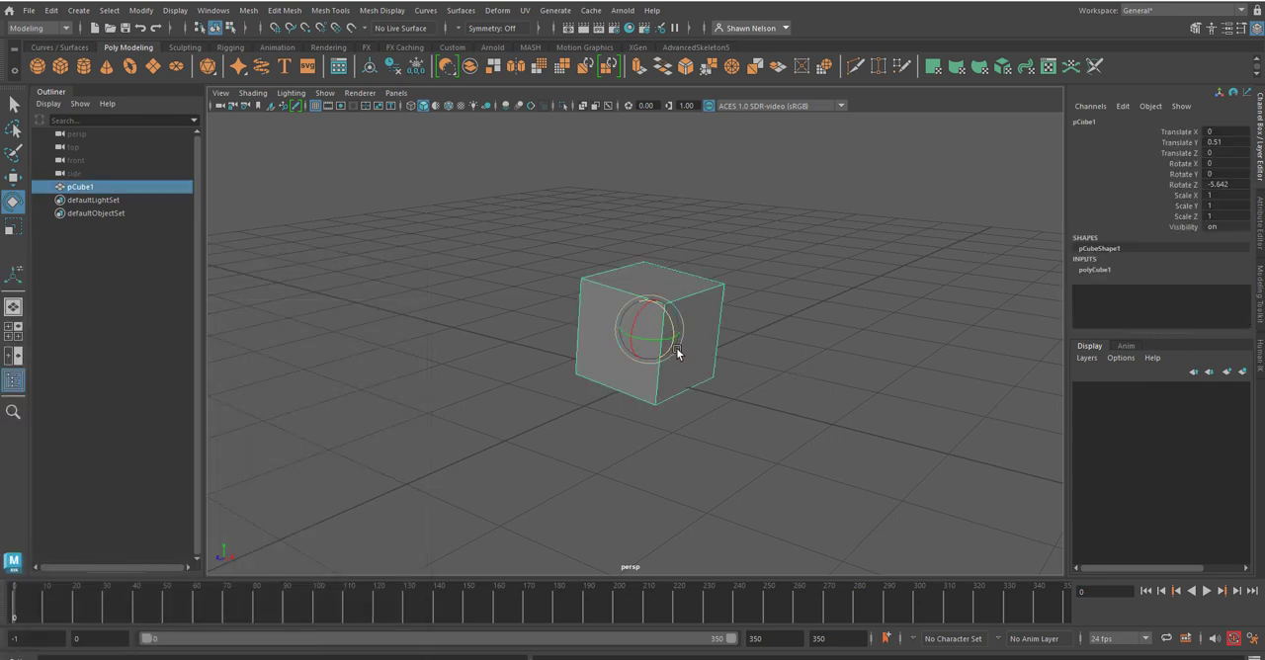
key("ctrl+z")
left_click(689, 323)
left_click(689, 323, "ctrl")
left_click(689, 319)
key("ctrl+z")
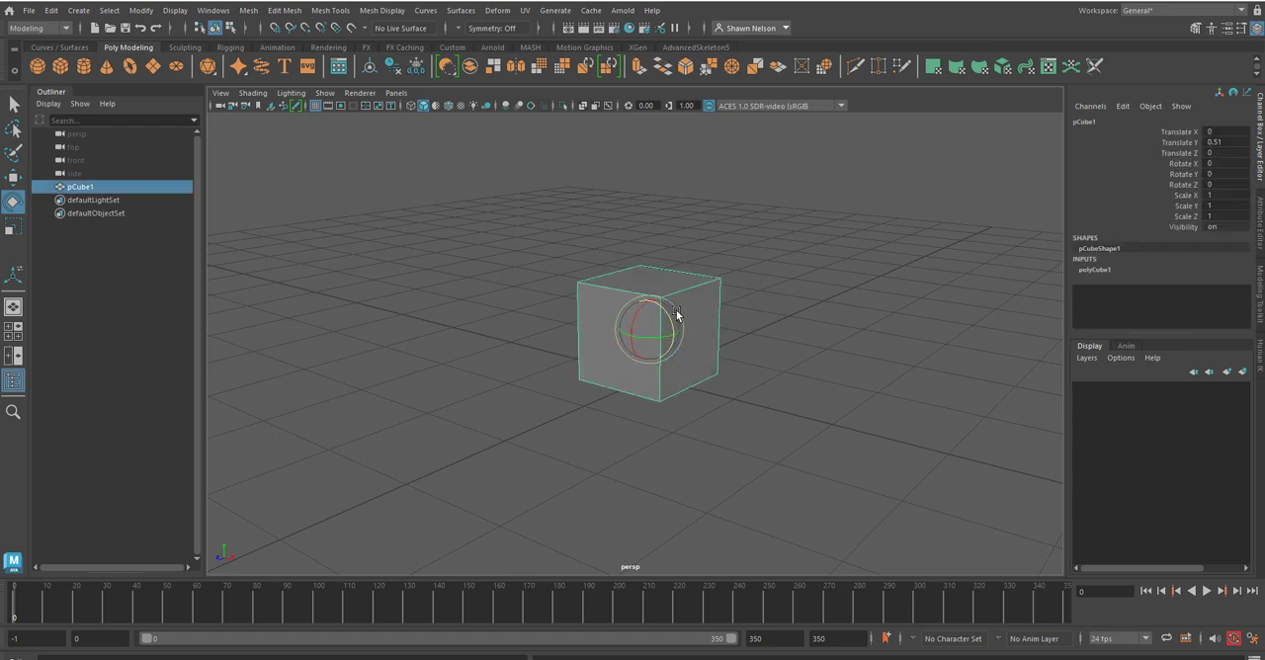
Step: Try rotating the cube freely on all axes from two viewing angles, undoing each rotation
left_click_drag(676, 314, 718, 316)
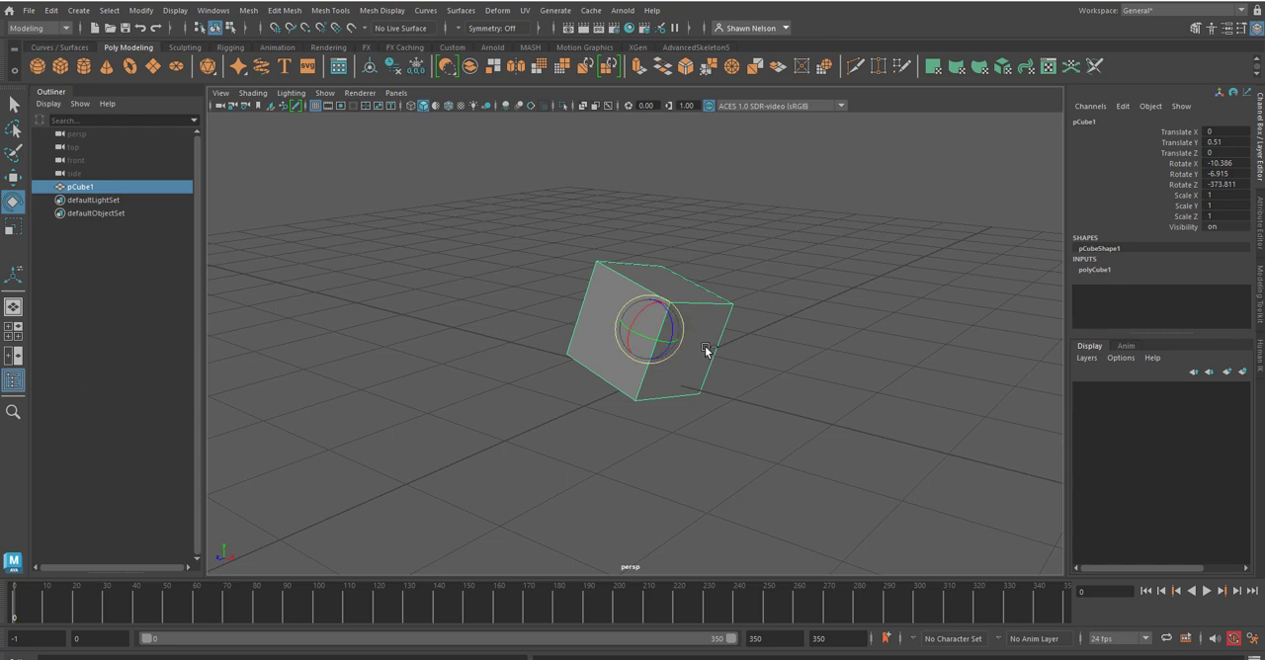
key("ctrl+z")
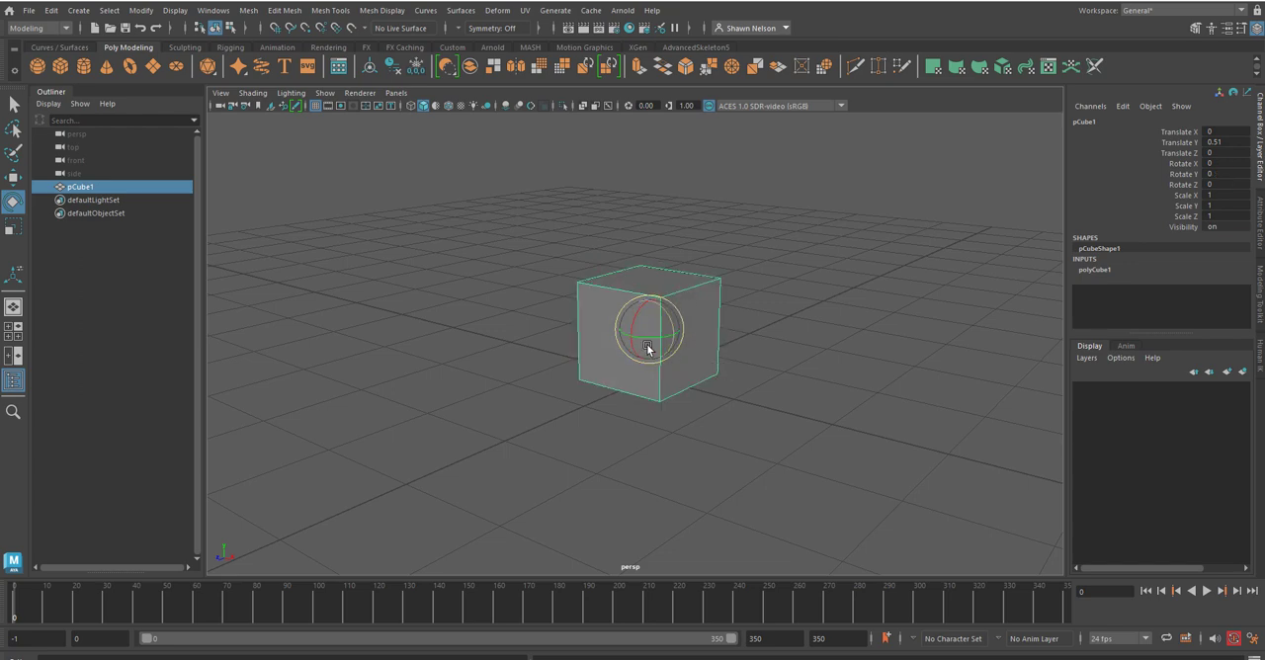
left_click_drag(559, 419, 689, 471, "alt")
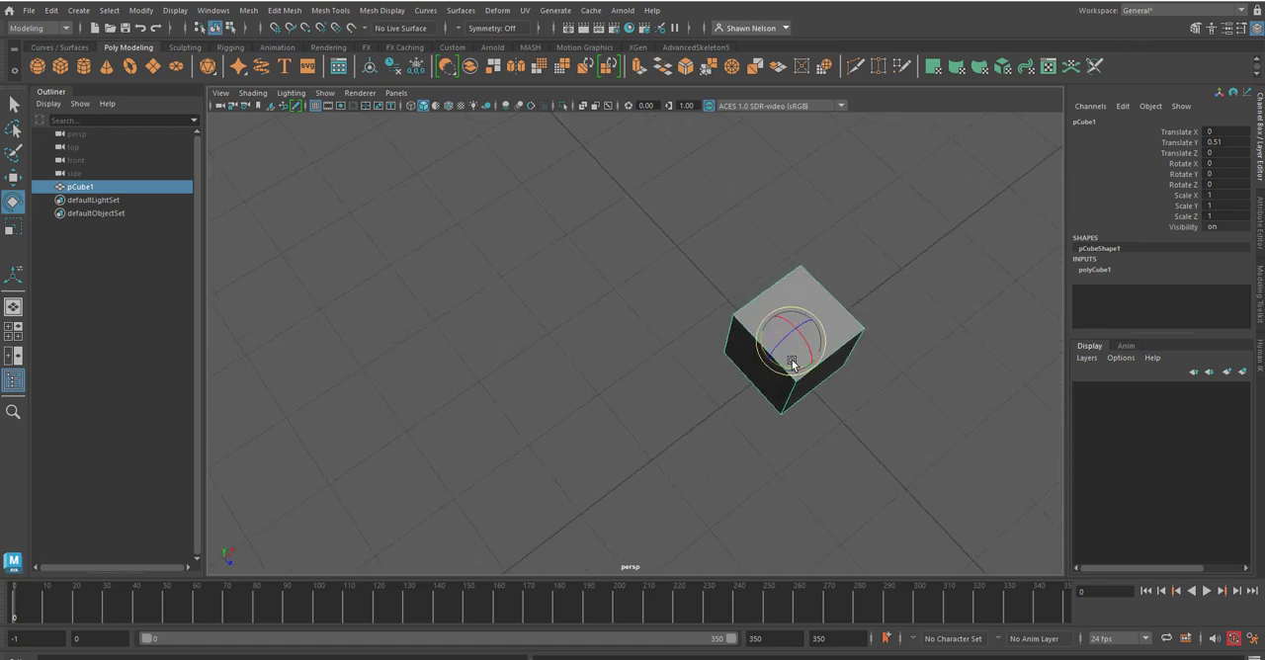
left_click_drag(789, 305, 846, 362)
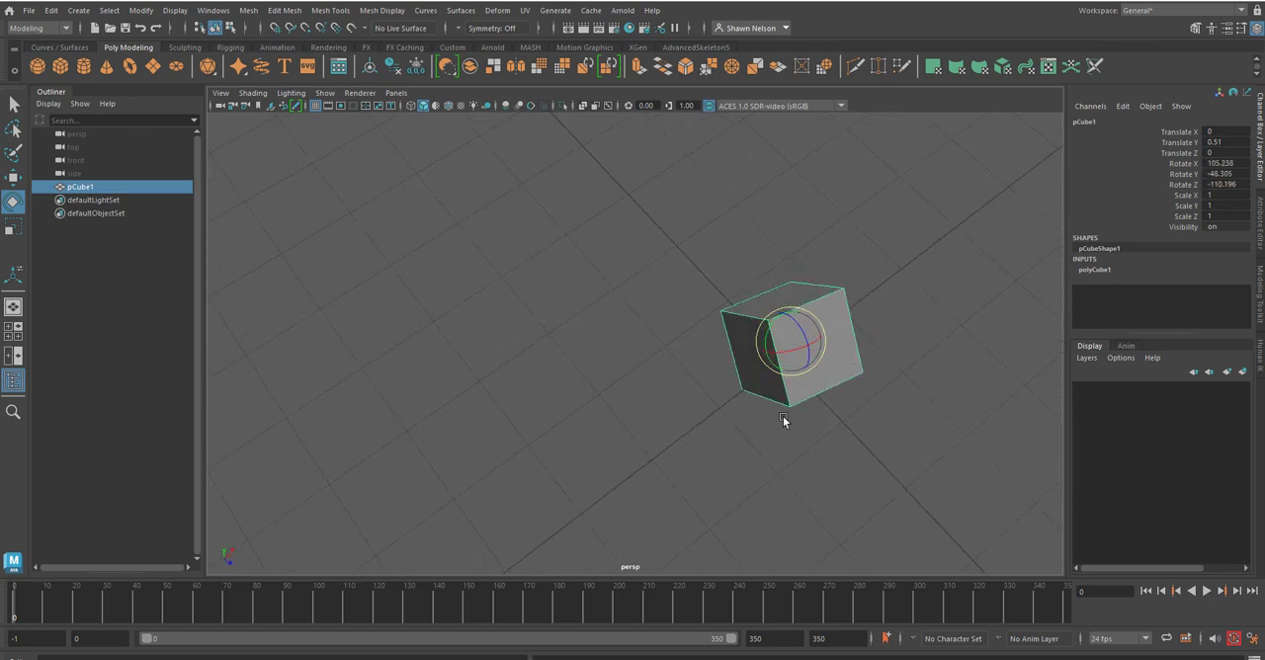
key("ctrl+z")
left_click_drag(784, 448, 612, 402, "alt")
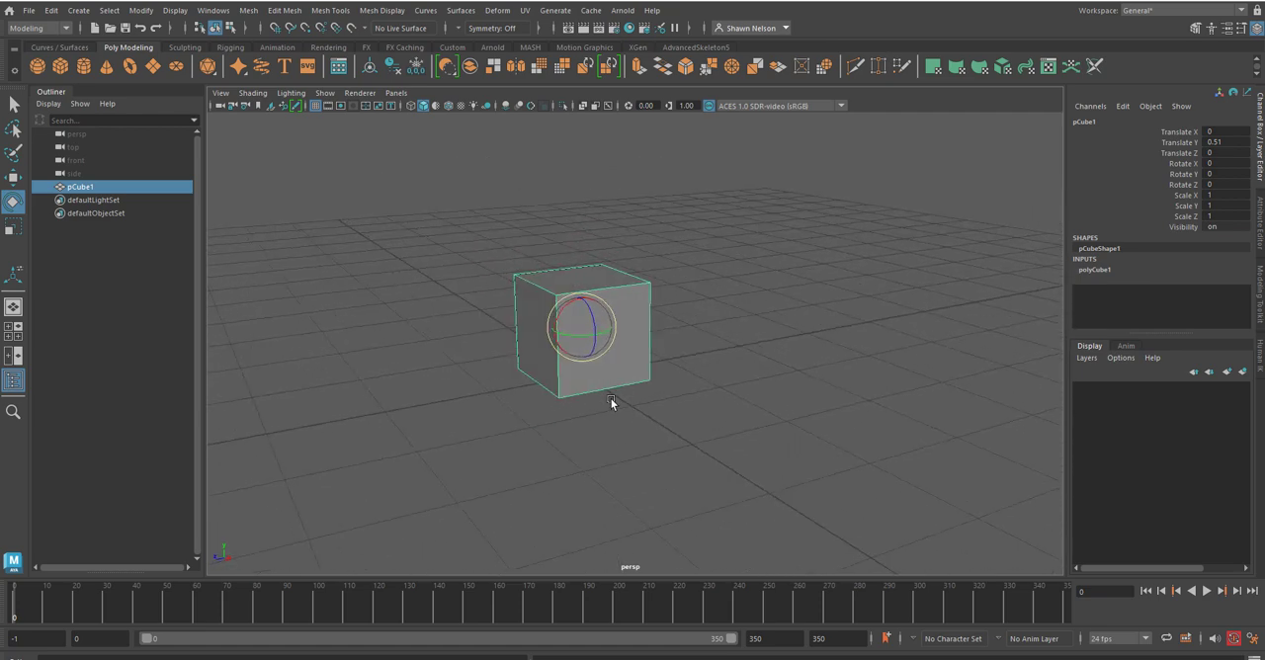
Step: Select the cube and rename it as MrCube
left_click(92, 235)
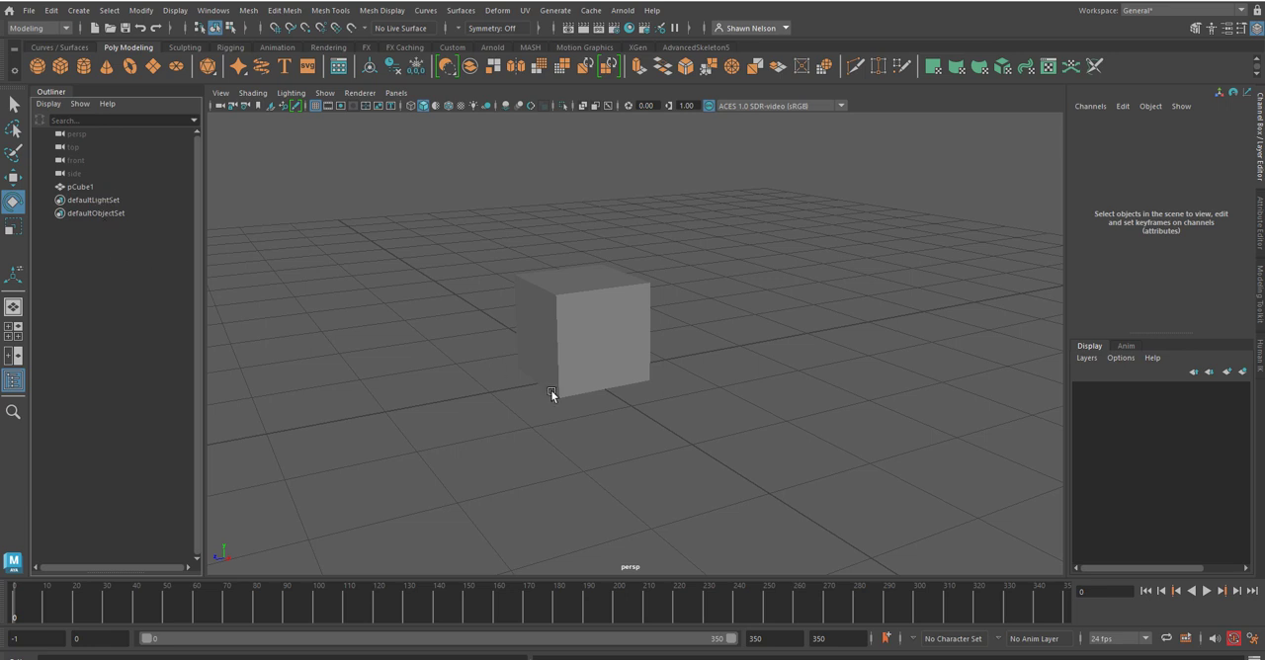
left_click(593, 350)
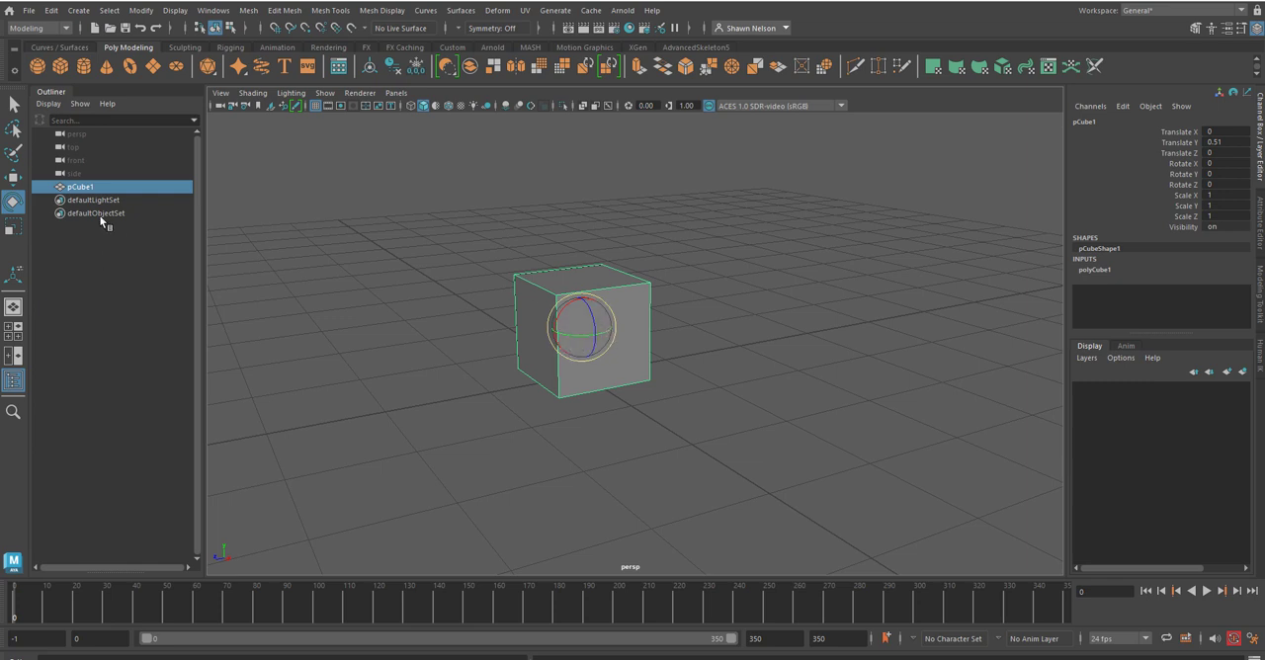
double_click(83, 187)
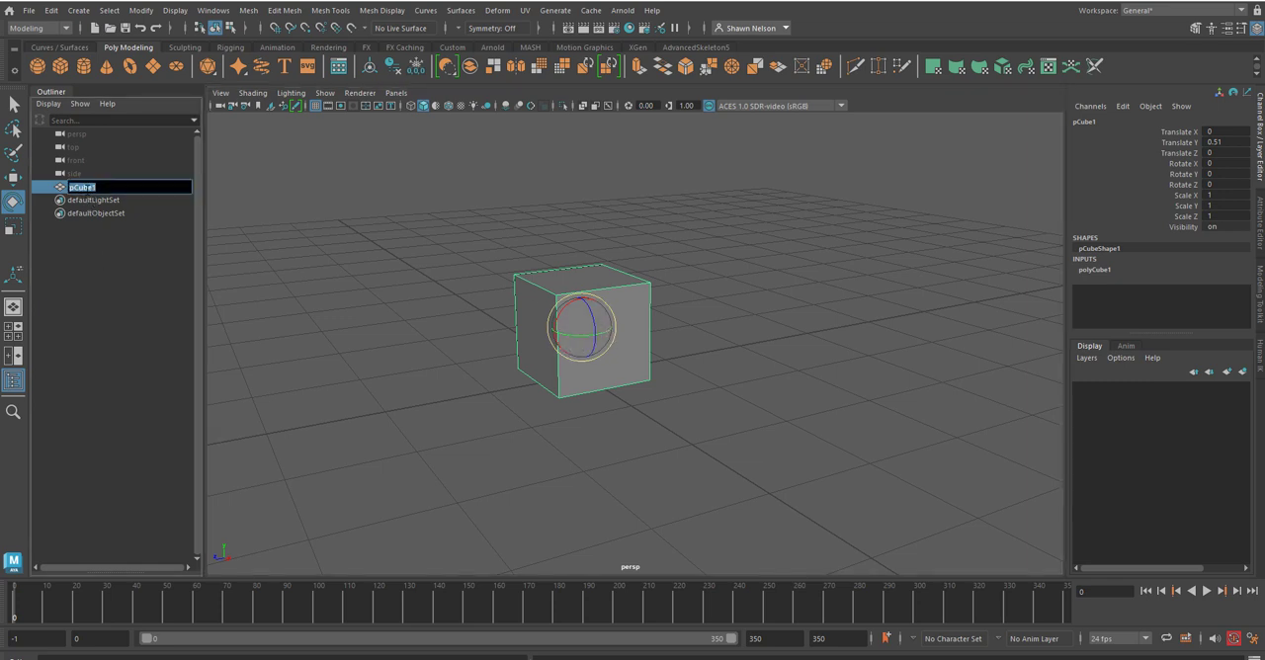
type("Mr")
key("Return")
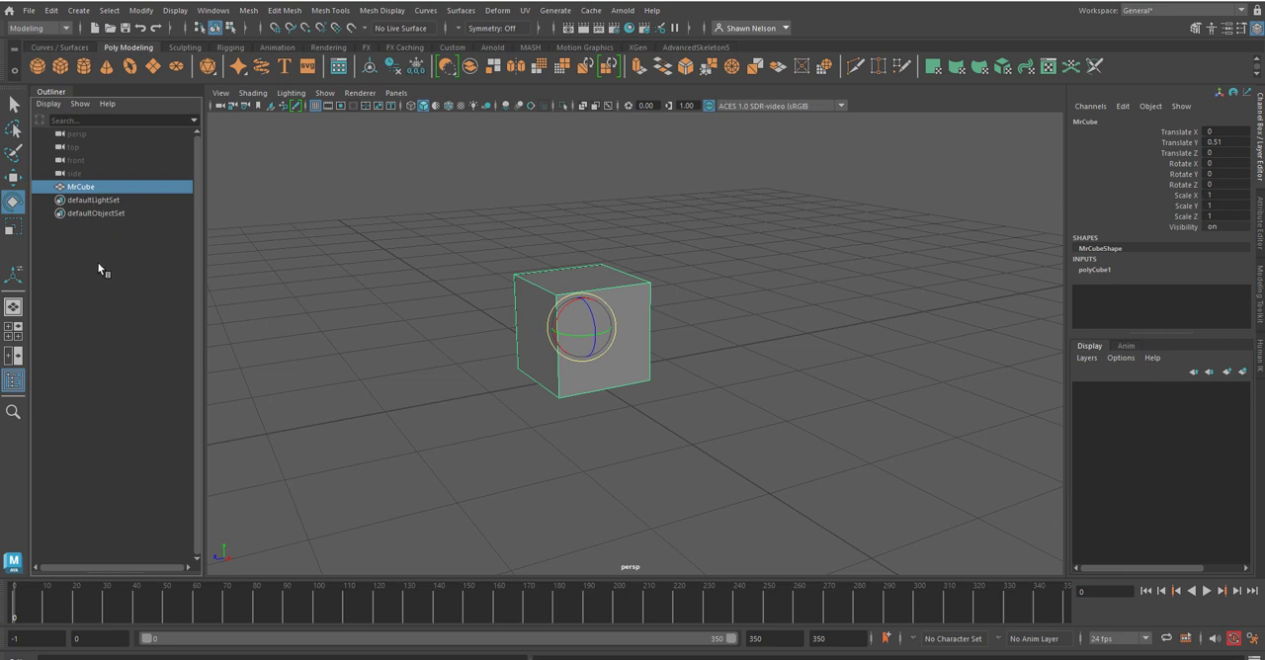
Step: Reselect MrCube and show its polyCube1 creation attributes
left_click(741, 393)
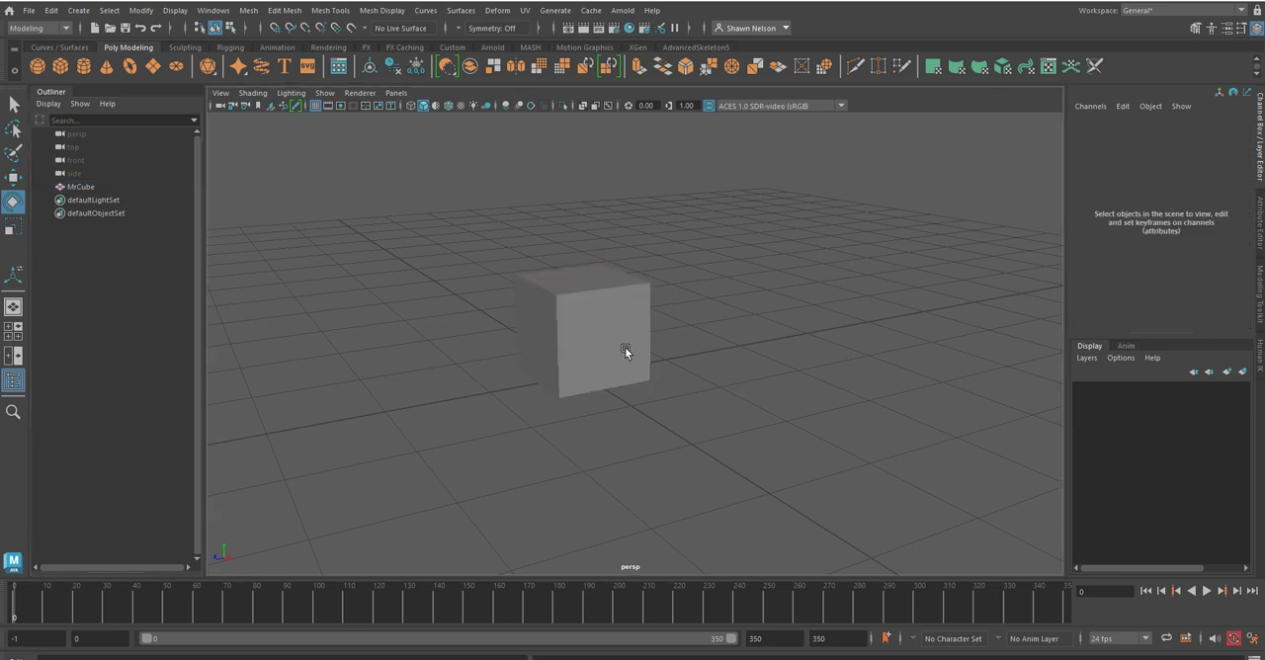
left_click(624, 347)
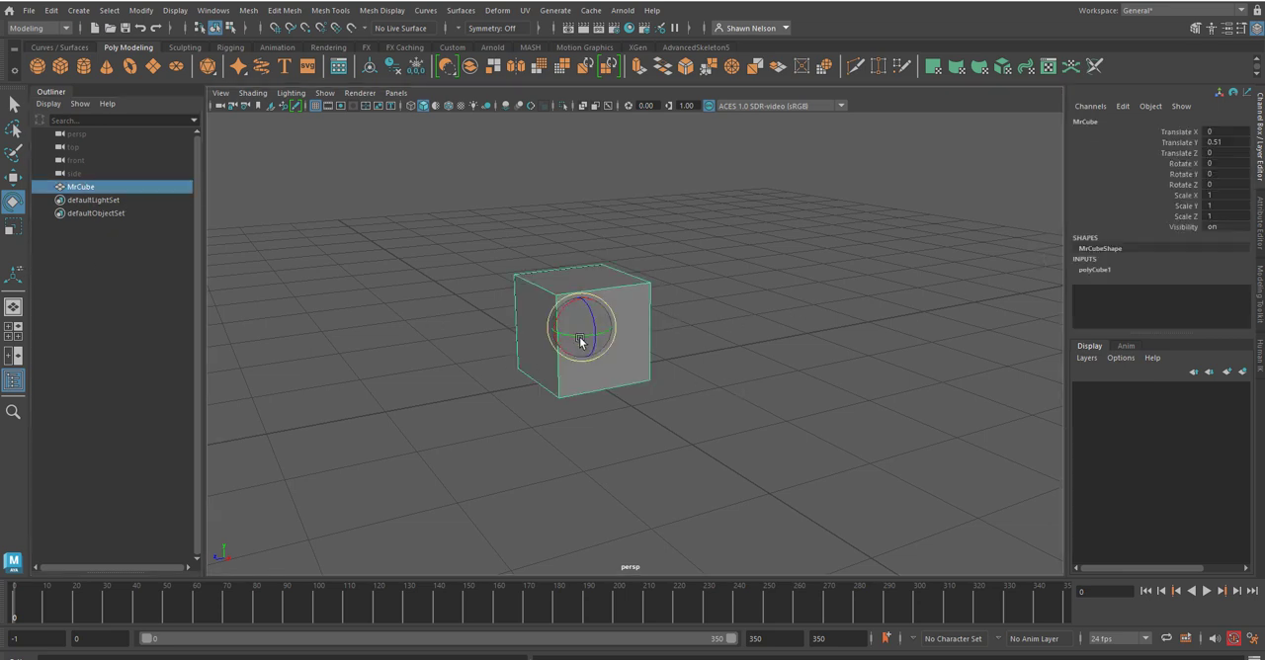
left_click(1259, 245)
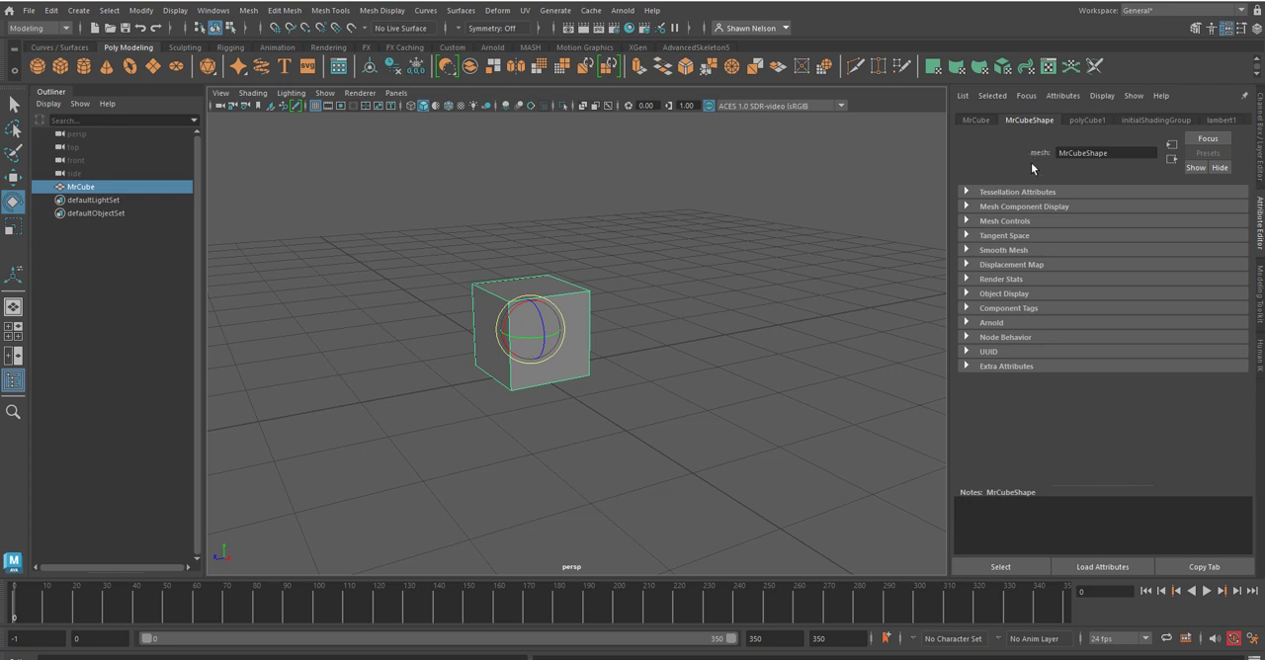
left_click(1087, 120)
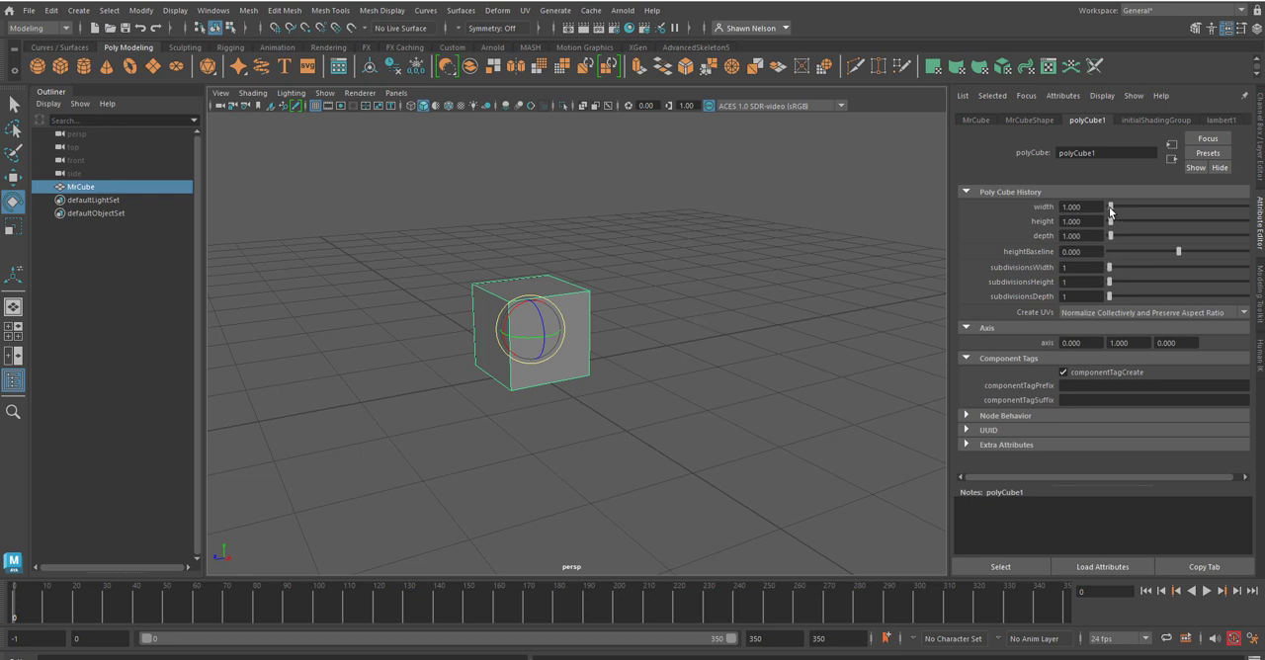
Step: Try increasing the cube's width and height to about 1.452 each, and undo both changes
left_click_drag(1110, 211, 1111, 225)
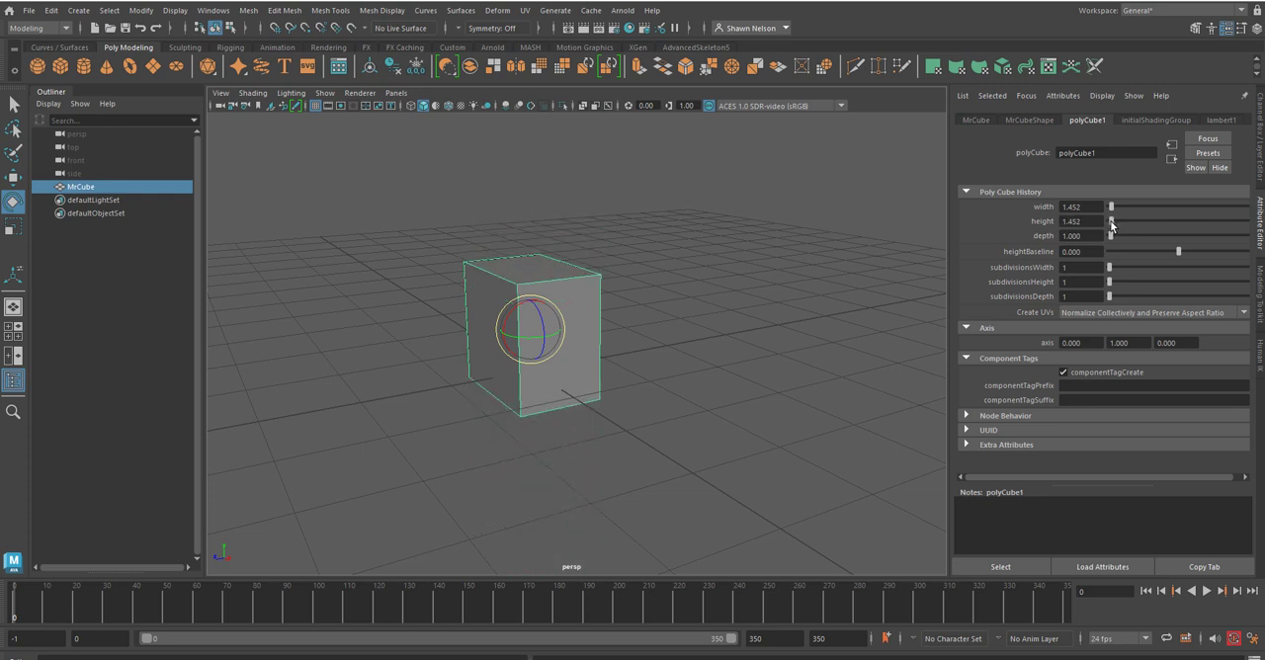
key("ctrl+z")
key("ctrl+z")
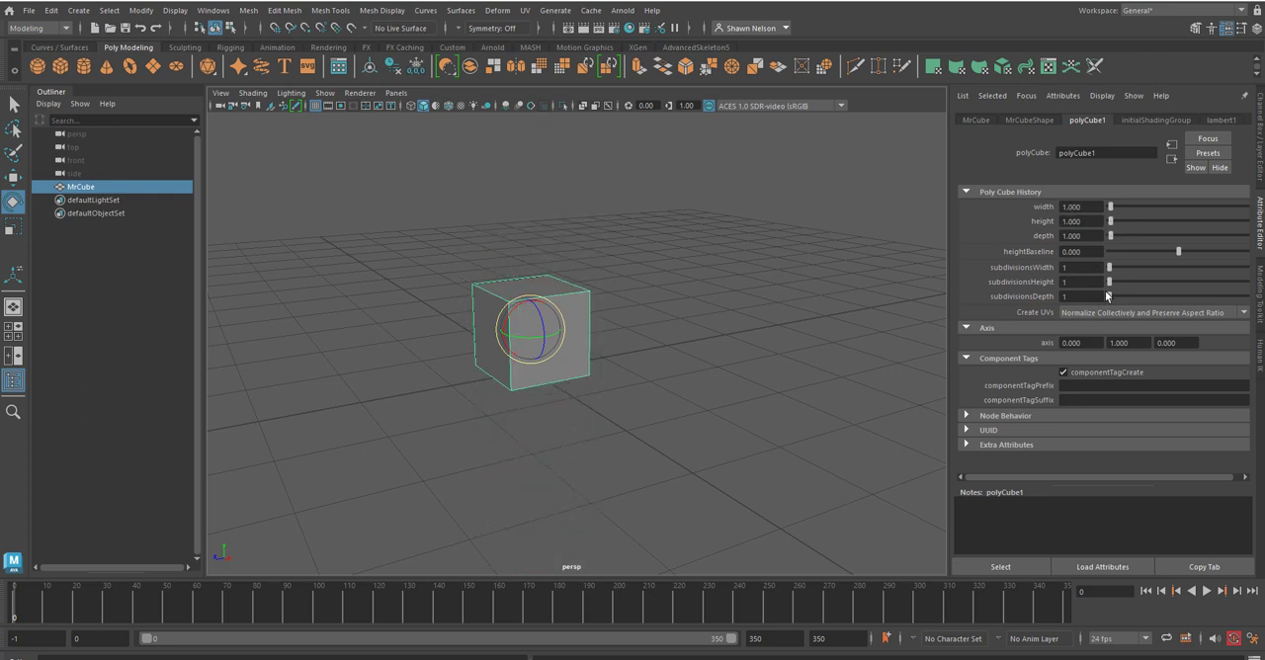
Step: Try raising the cube's width, height and depth subdivisions to 3, 3 and 8, undo the changes, and reselect the cube
left_click_drag(1110, 269, 1128, 299)
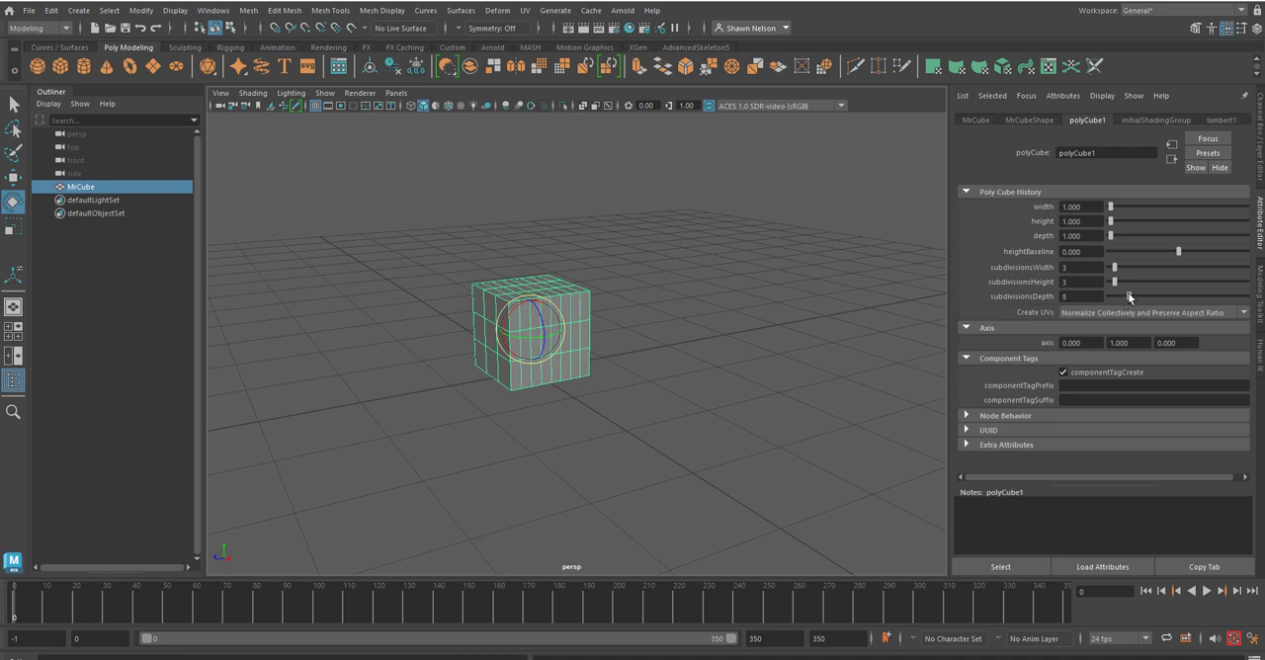
left_click(811, 359)
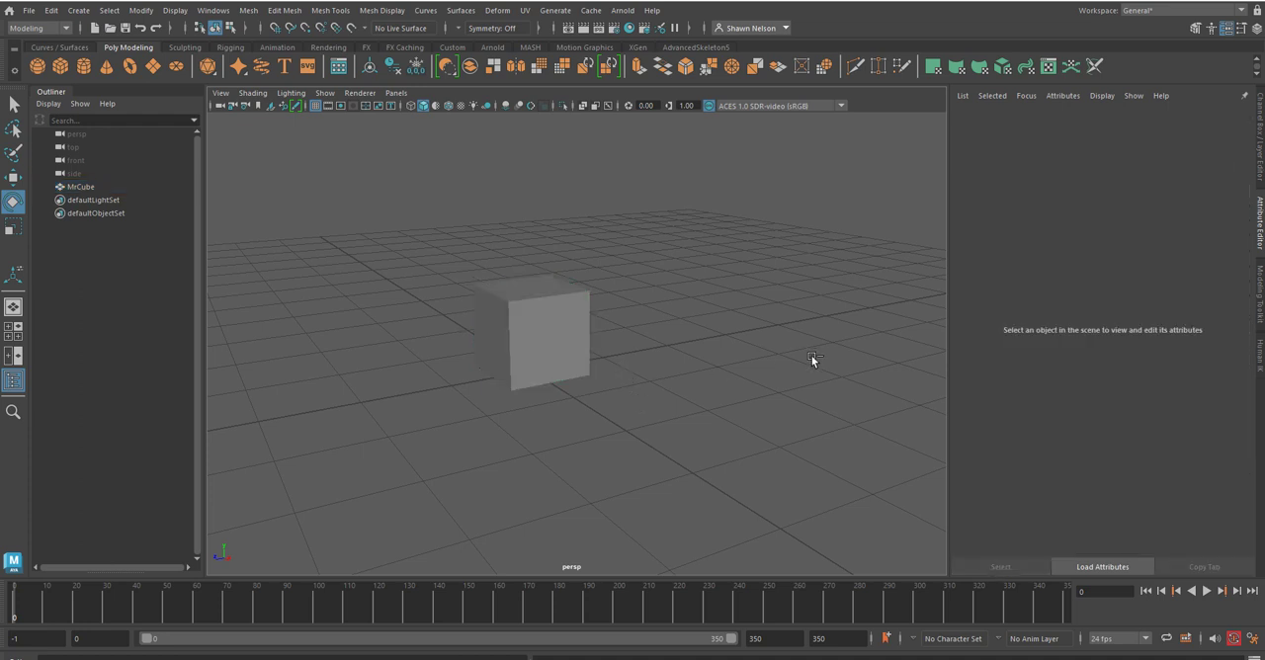
left_click(516, 345)
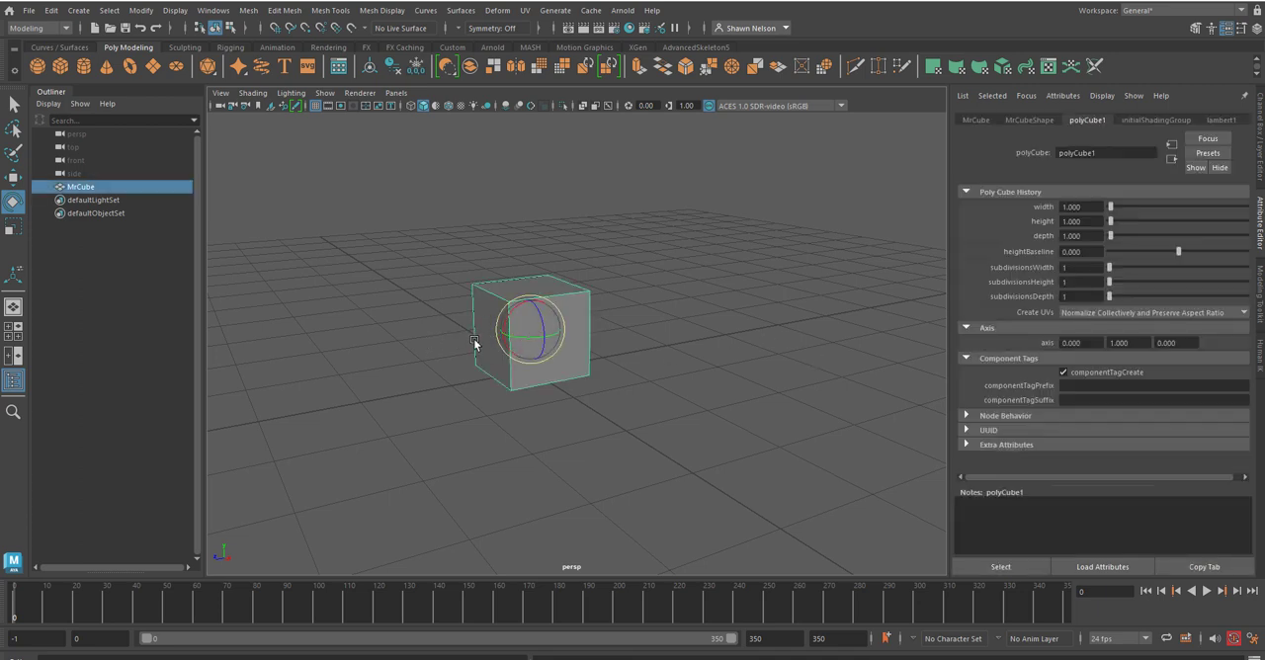
Step: Switch the workspace to the four-view layout and deselect the cube
left_click_drag(495, 354, 530, 355, "alt")
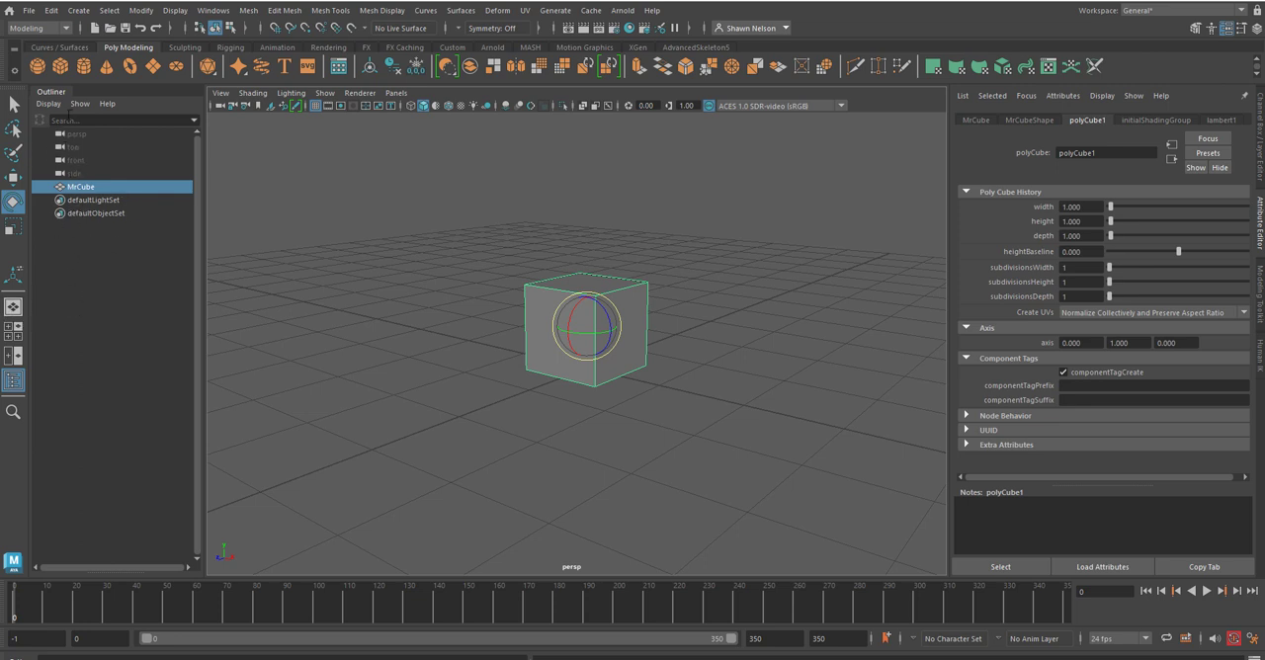
left_click(17, 337)
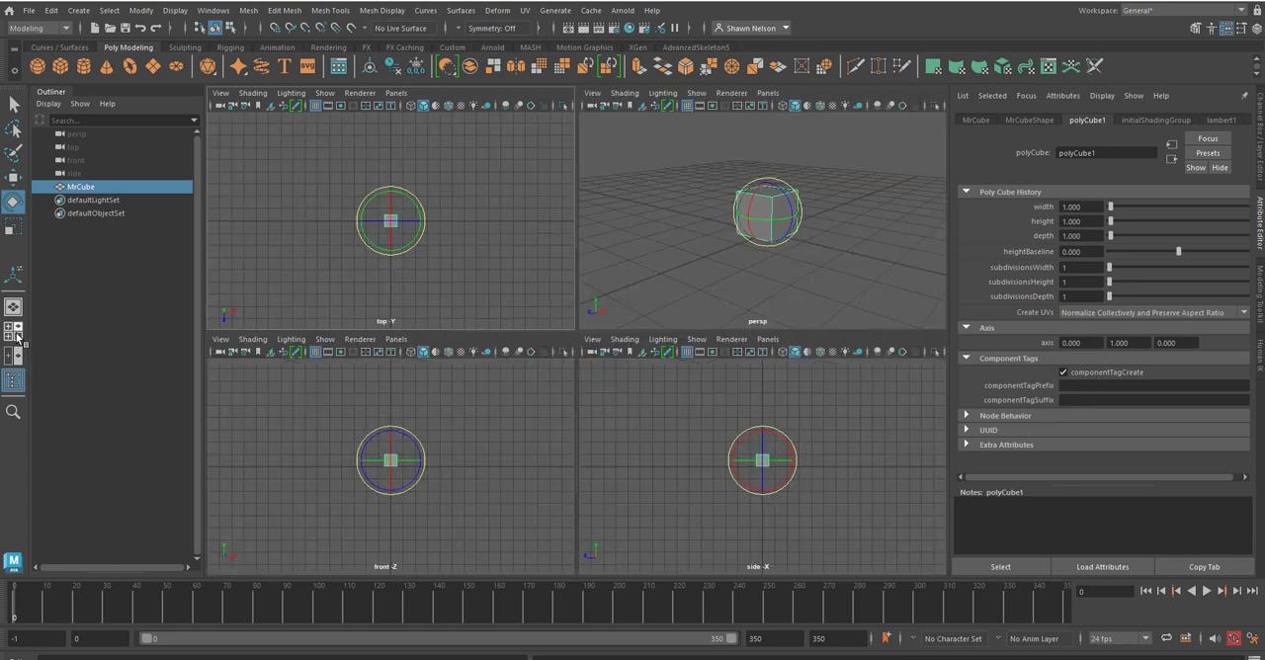
left_click(460, 425)
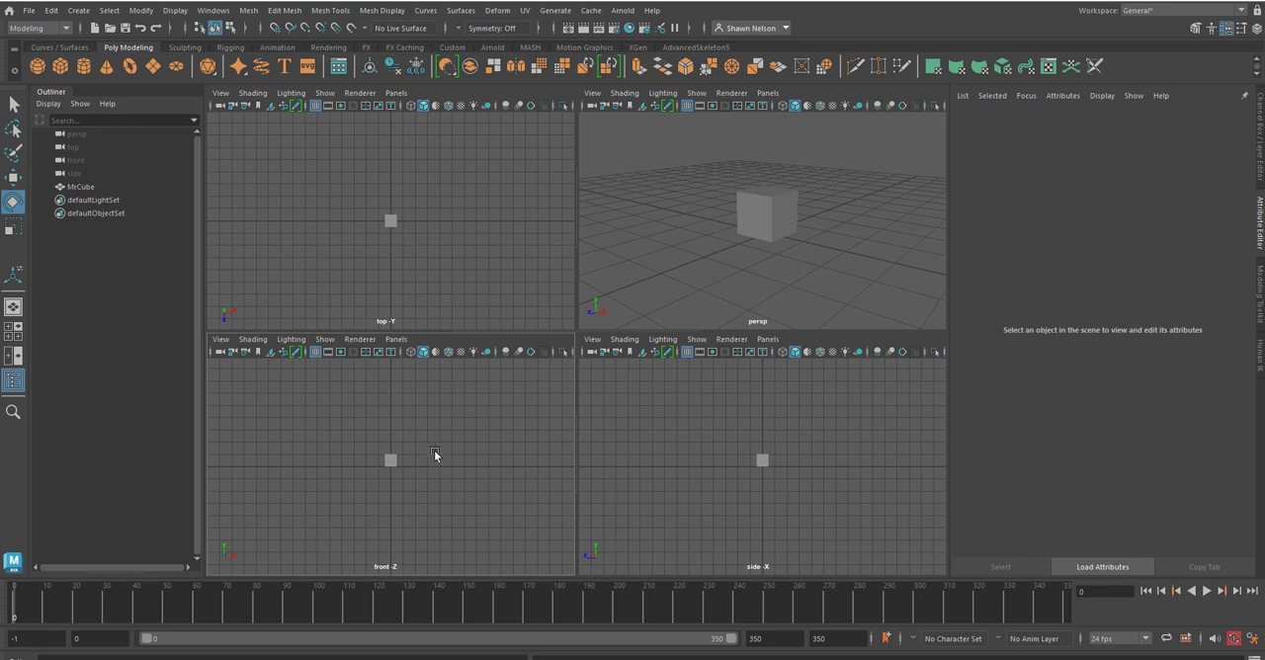
Step: Change the front view pane of the four-view layout to the perspective camera
left_click_drag(448, 446, 446, 451, "alt")
key("space")
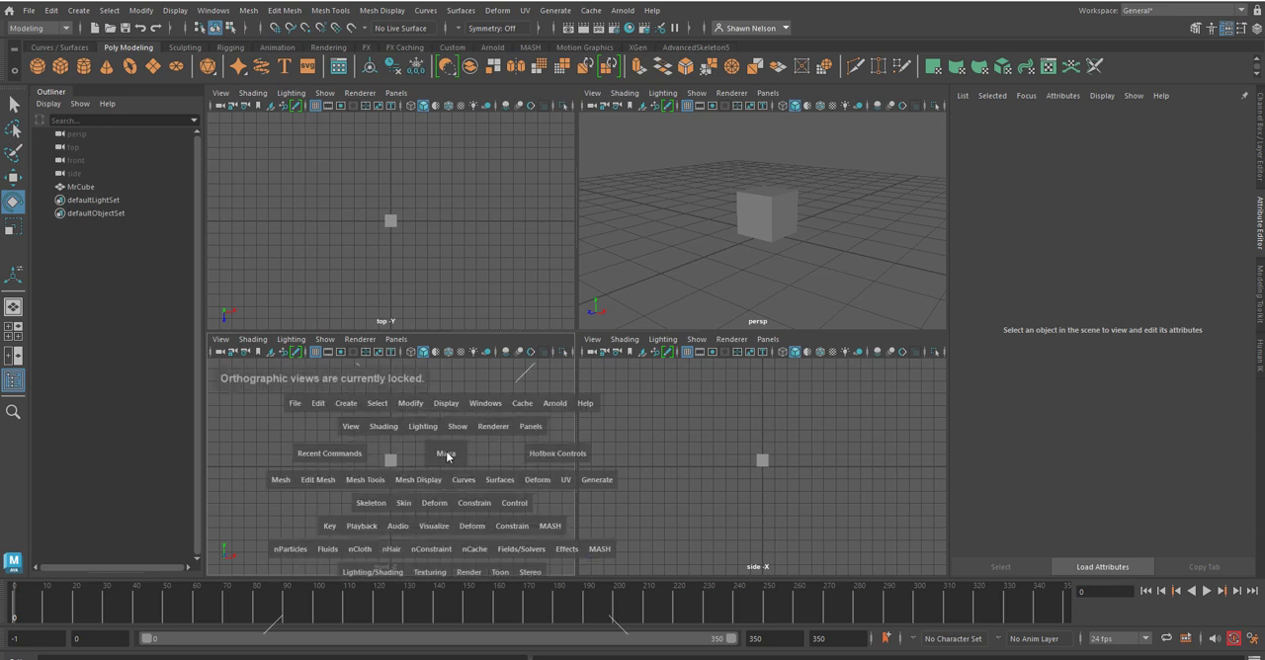
key("space")
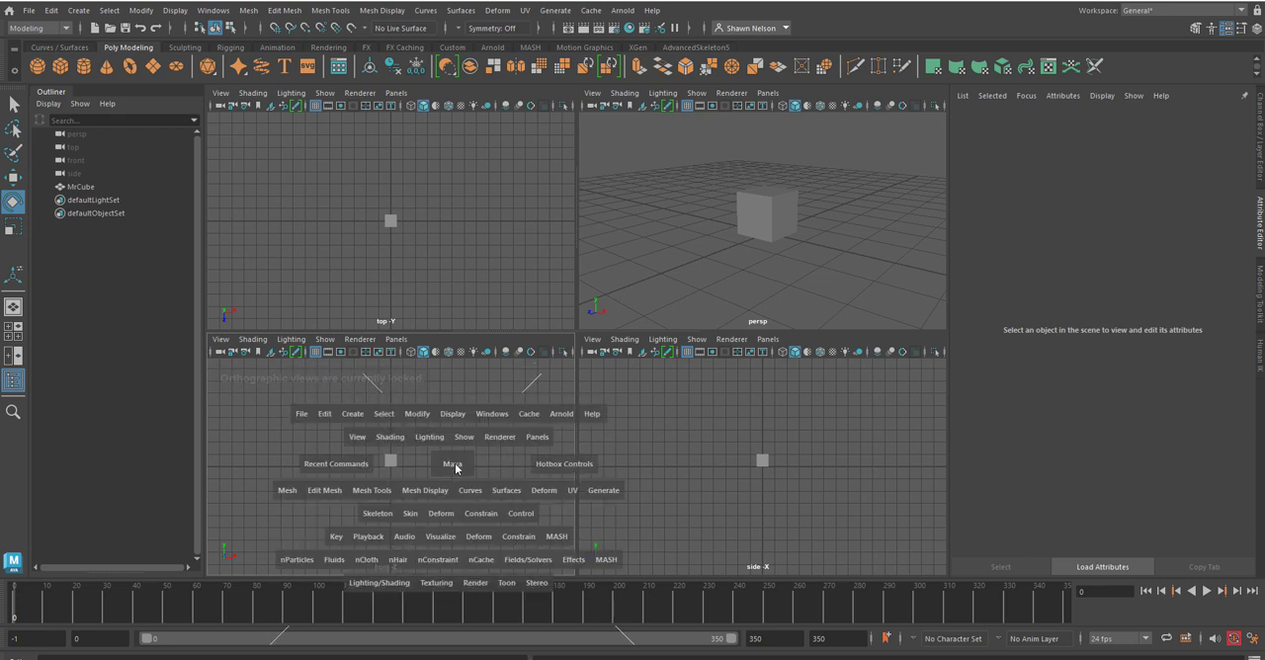
left_click(455, 466)
mouse_move(457, 464)
left_mouse_down()
mouse_move(447, 436)
mouse_move(426, 430)
mouse_move(408, 444)
mouse_move(410, 472)
mouse_move(453, 494)
mouse_move(481, 467)
mouse_move(432, 509)
mouse_move(451, 436)
mouse_move(451, 454)
left_mouse_up()
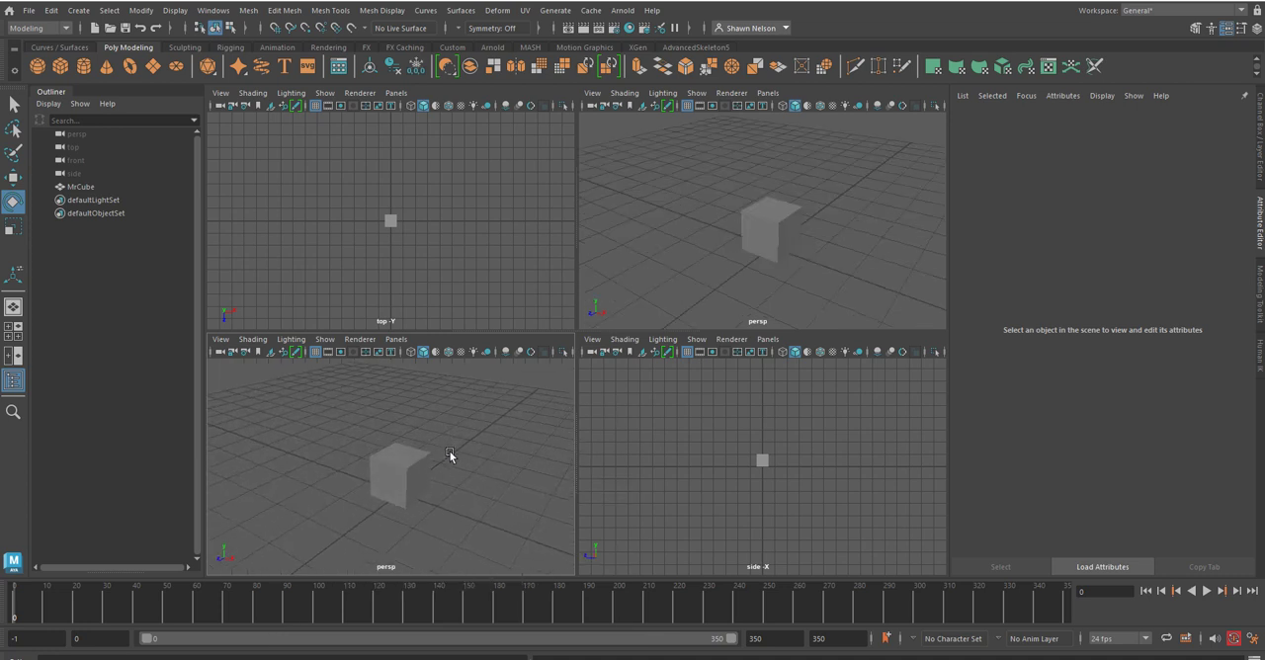
Step: Examine the perspective, orthographic and layout options available for the side view pane, leaving the pane as it is
left_click(592, 340)
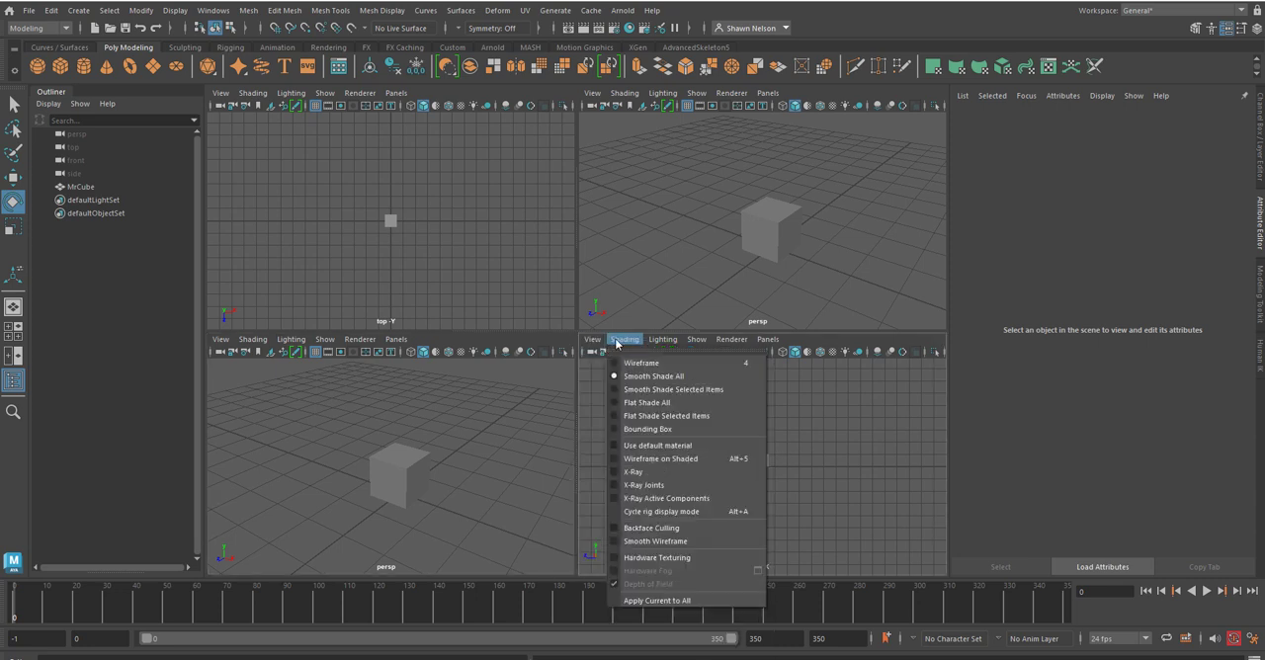
mouse_move(768, 340)
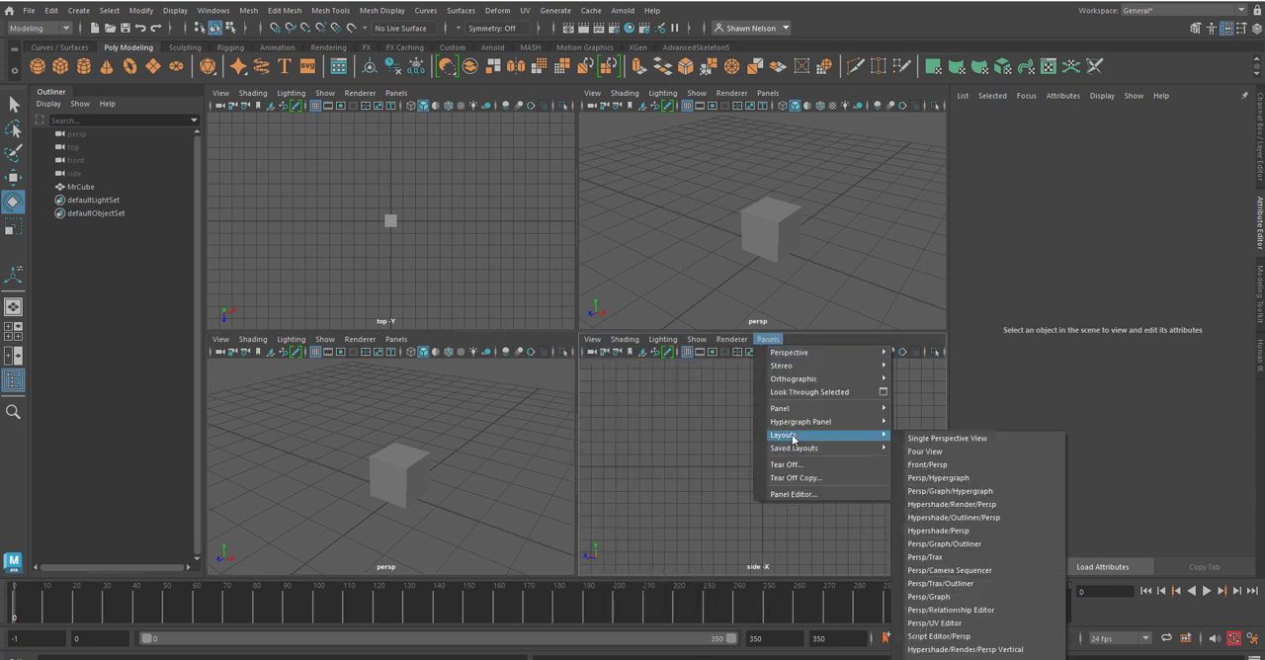
mouse_move(795, 354)
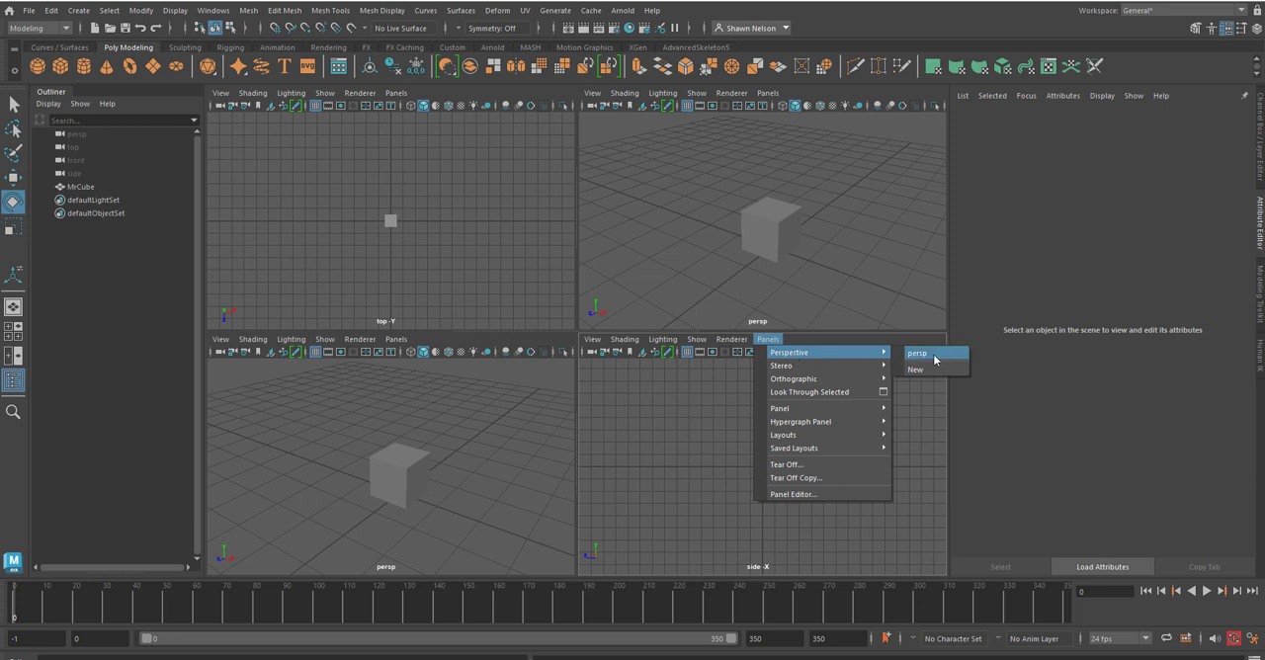
mouse_move(862, 386)
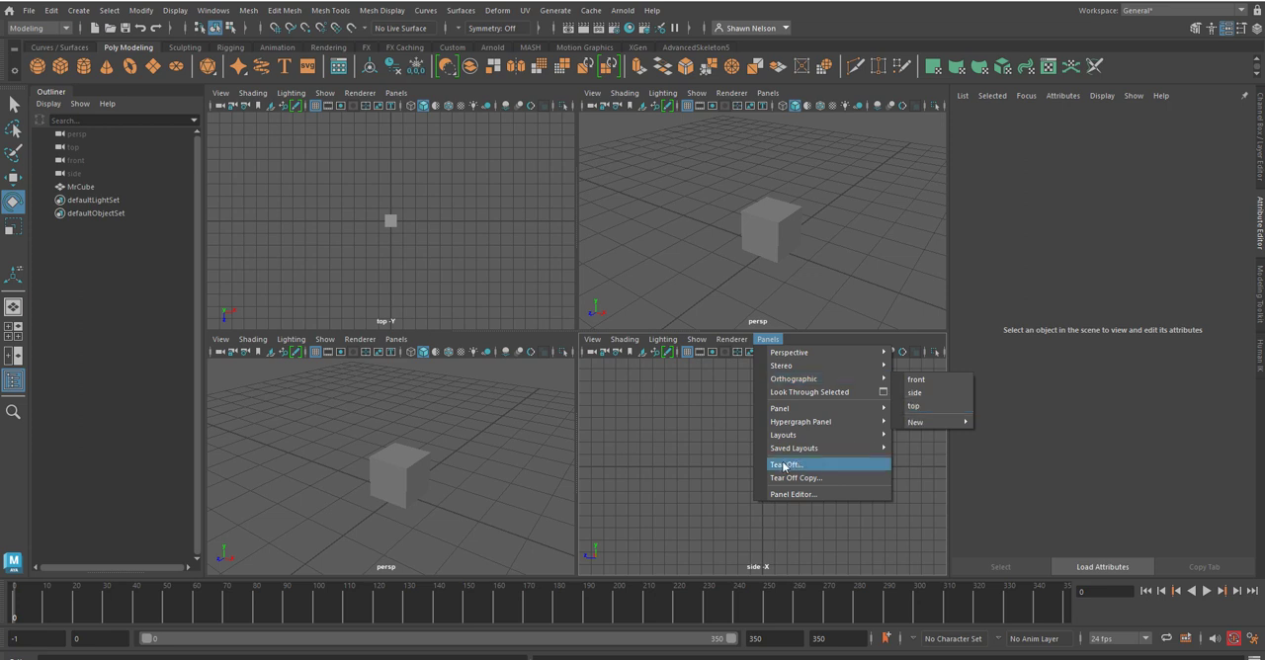
left_click(700, 384)
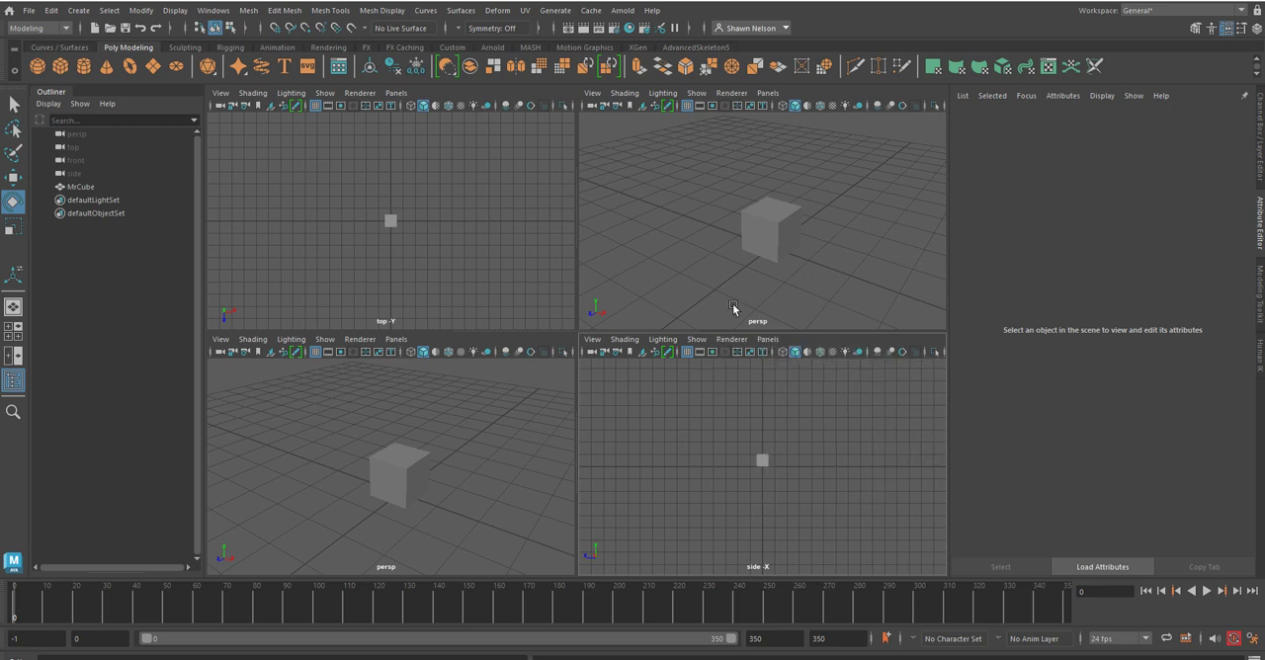
key("space")
left_click_drag(757, 294, 765, 260)
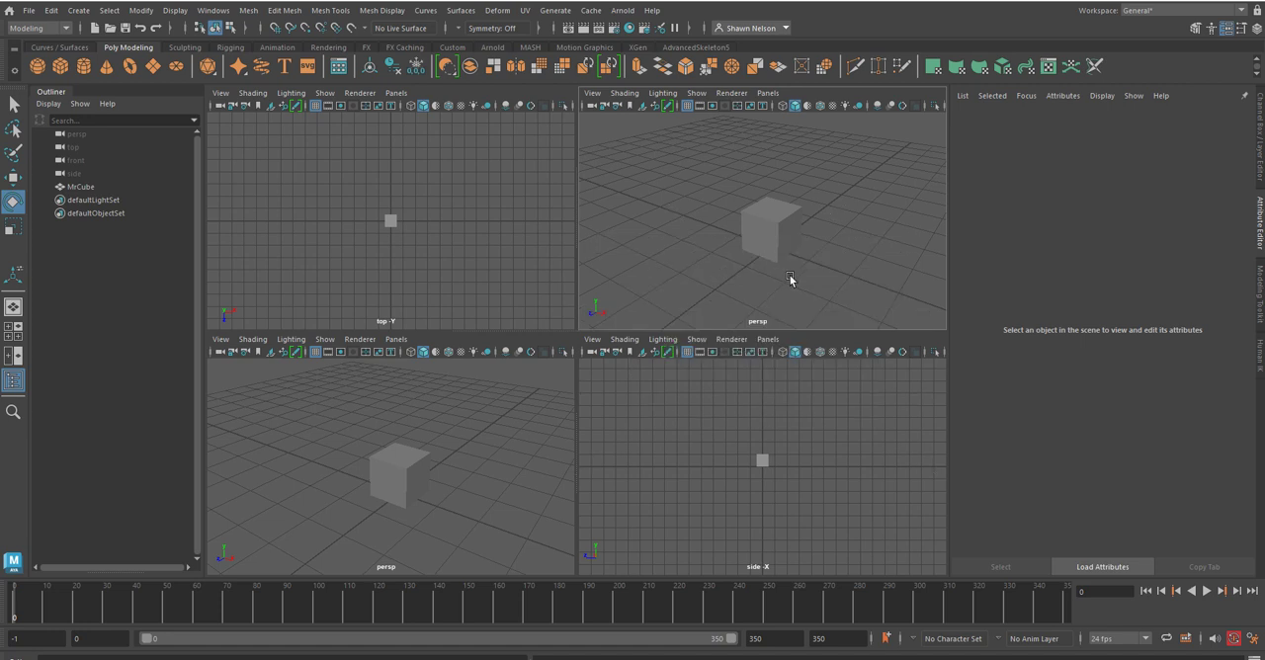
Step: Switch to the two-pane front and perspective layout, and hide and restore the Outliner
left_click(13, 356)
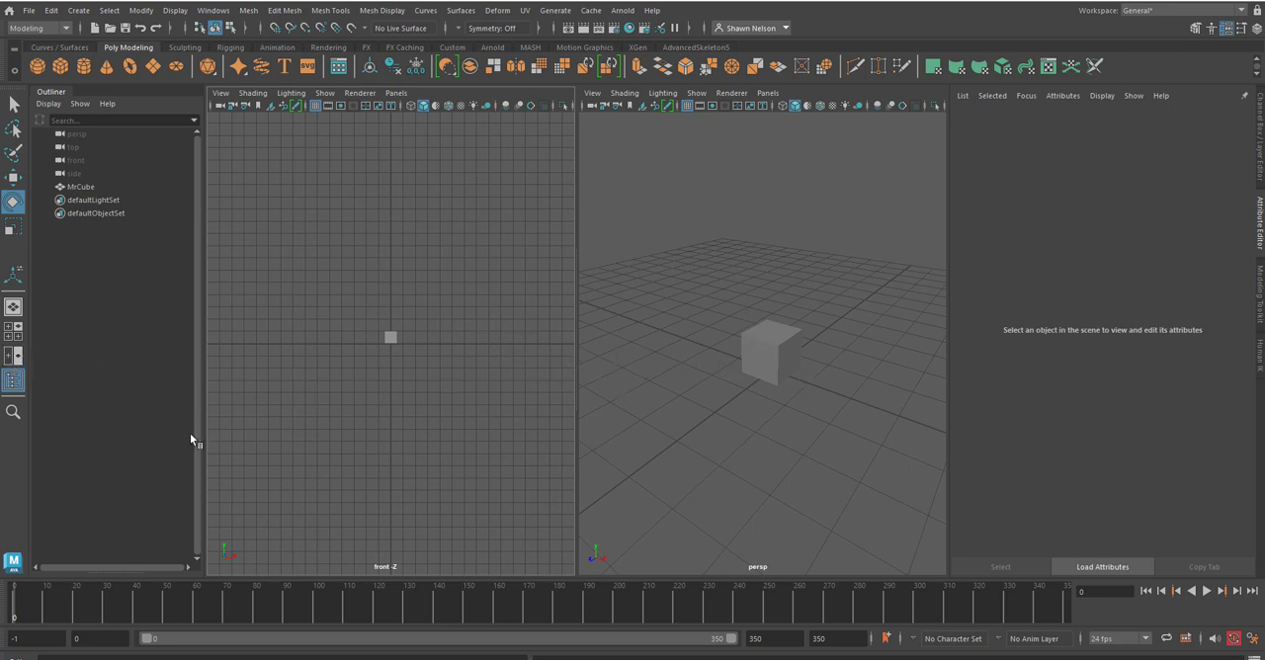
left_click(15, 382)
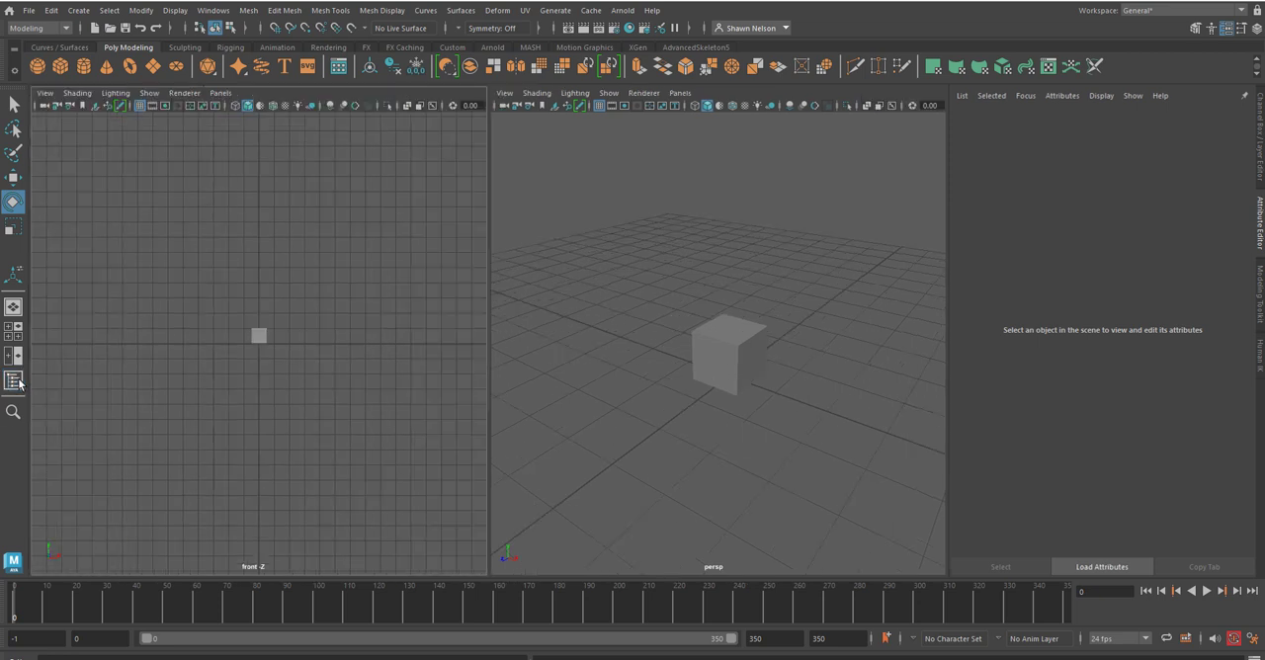
left_click(18, 382)
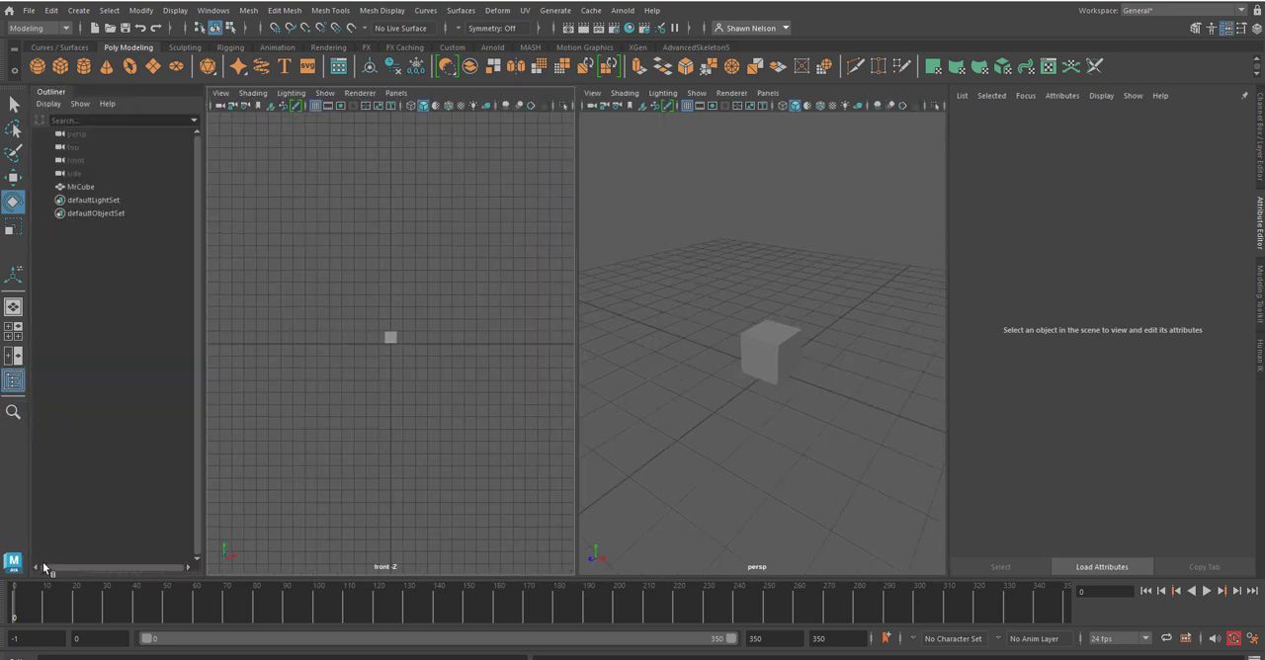
Step: Open and close the scene object search, and reselect the cube in the perspective view
left_click(13, 412)
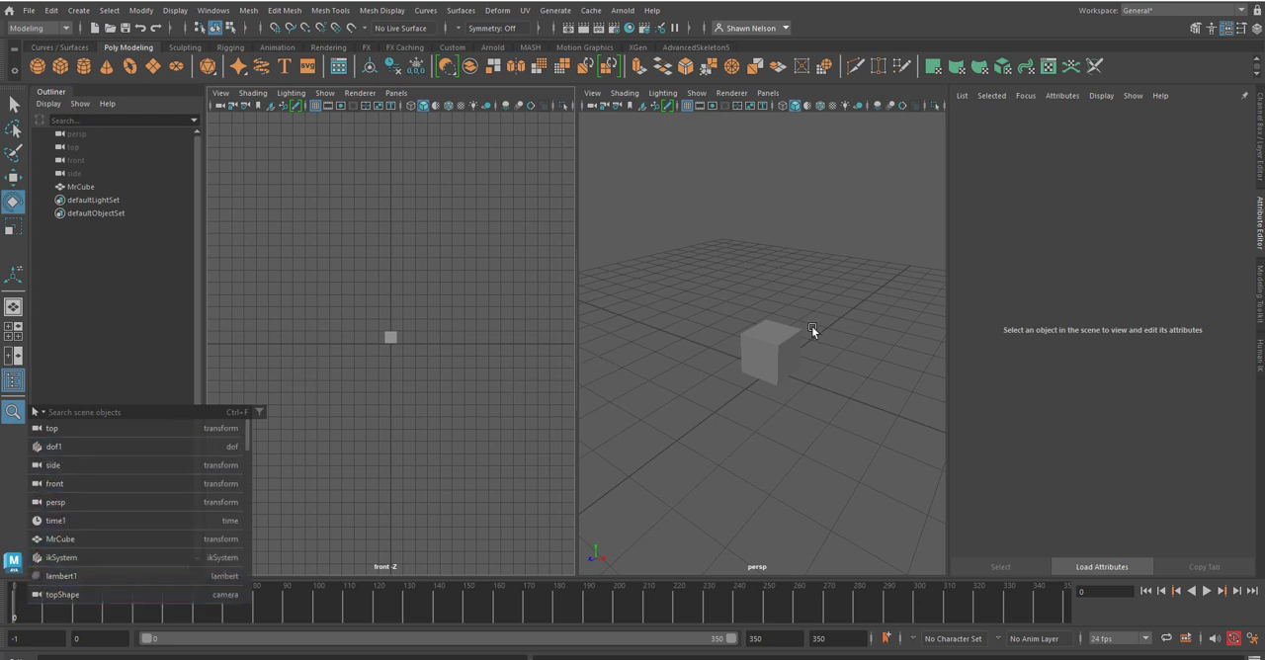
left_click(776, 337)
left_click(777, 337)
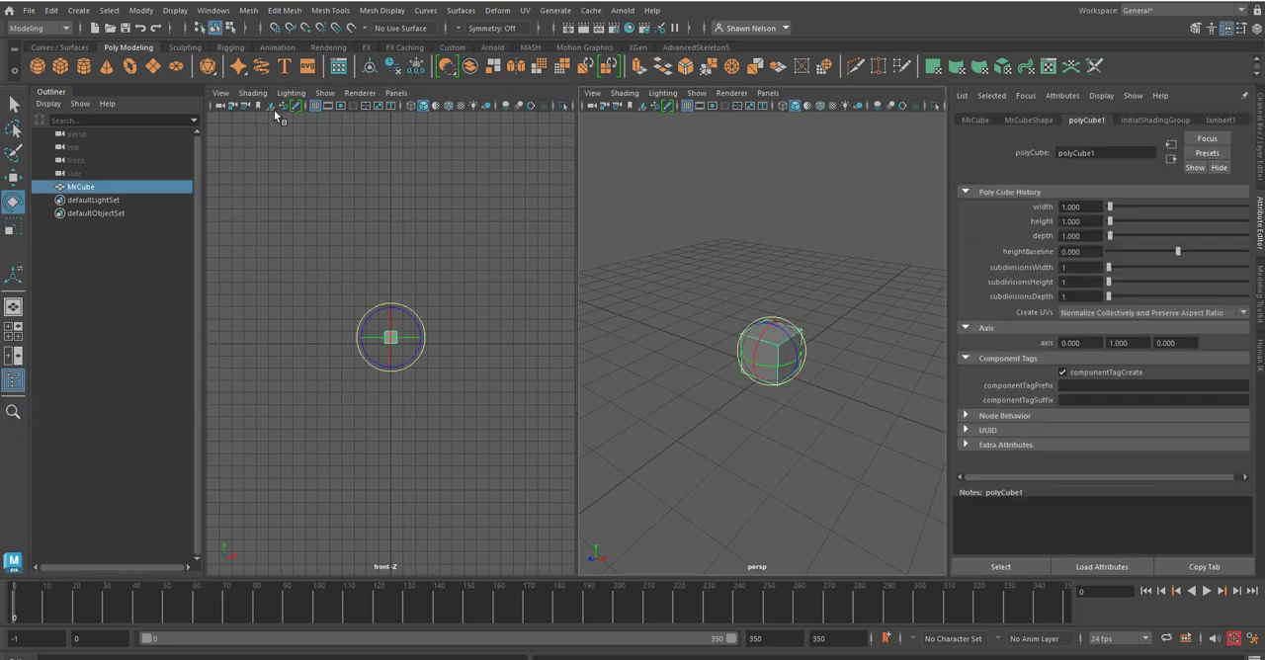
left_click(104, 382)
left_click(623, 364)
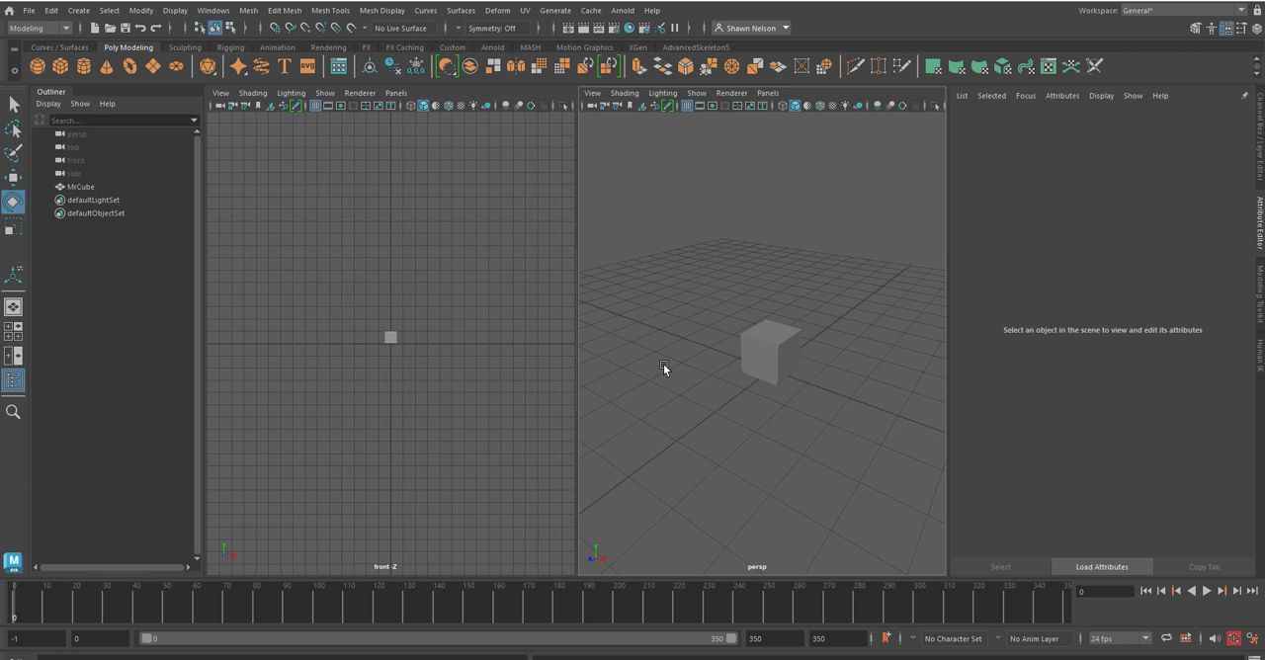
left_click(775, 363)
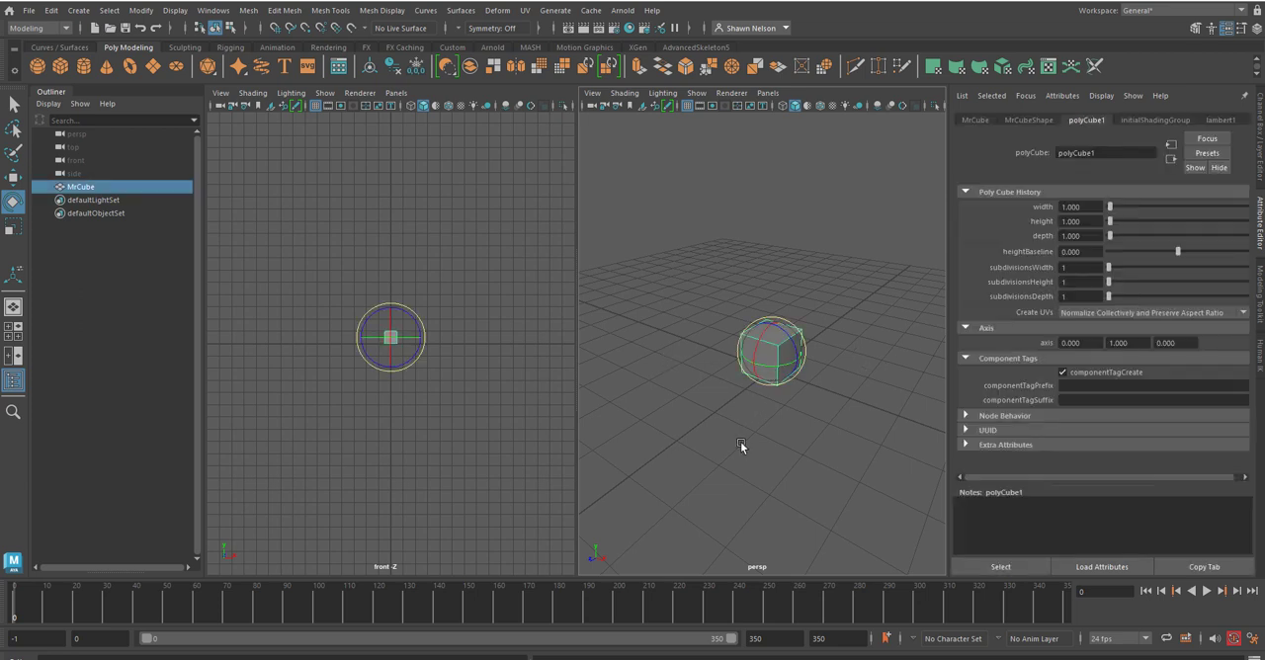
Step: Toggle between the two-pane layout and the perspective view, ending with the perspective view alone
key("space")
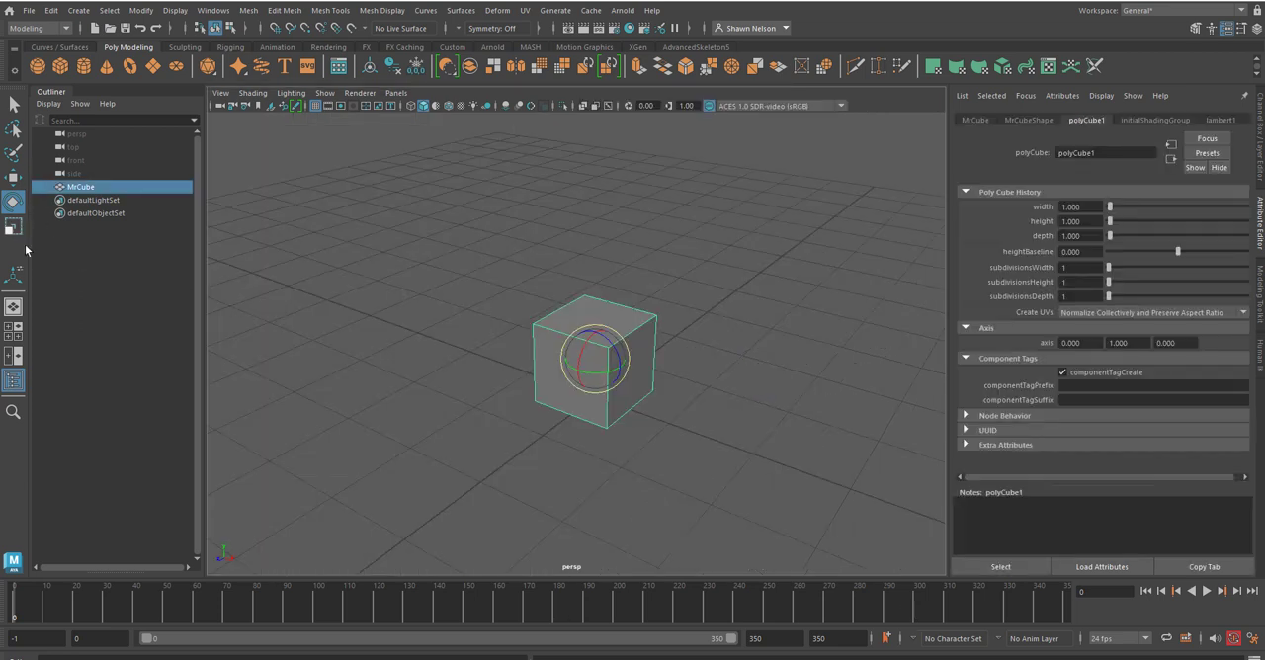
left_click(16, 332)
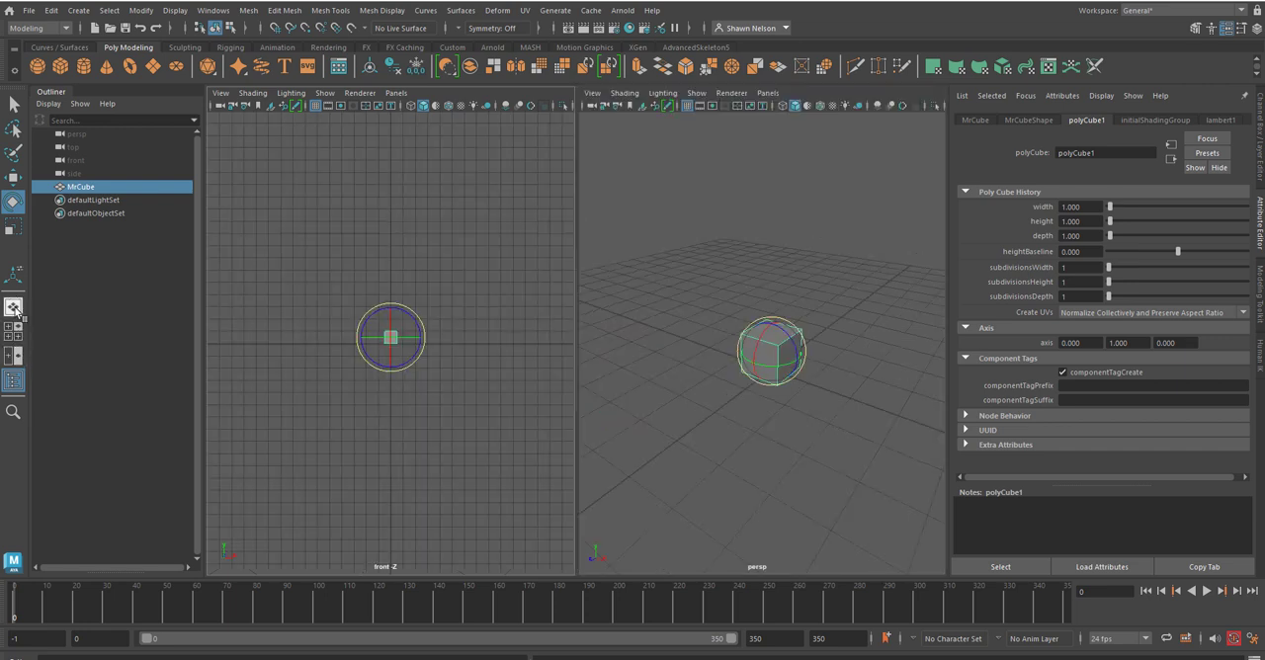
left_click(15, 312)
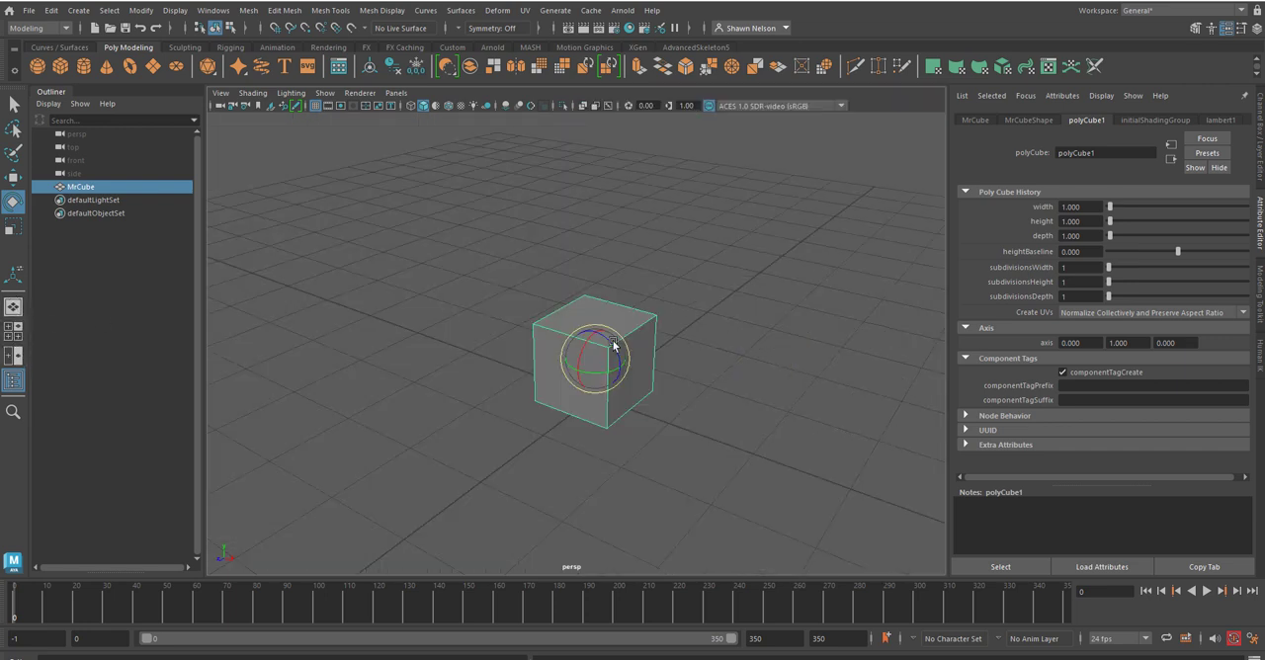
key("space")
key("space")
Step: Show the cube's lambert1 material attributes and assign a new Lambert material to the cube
left_click(1221, 120)
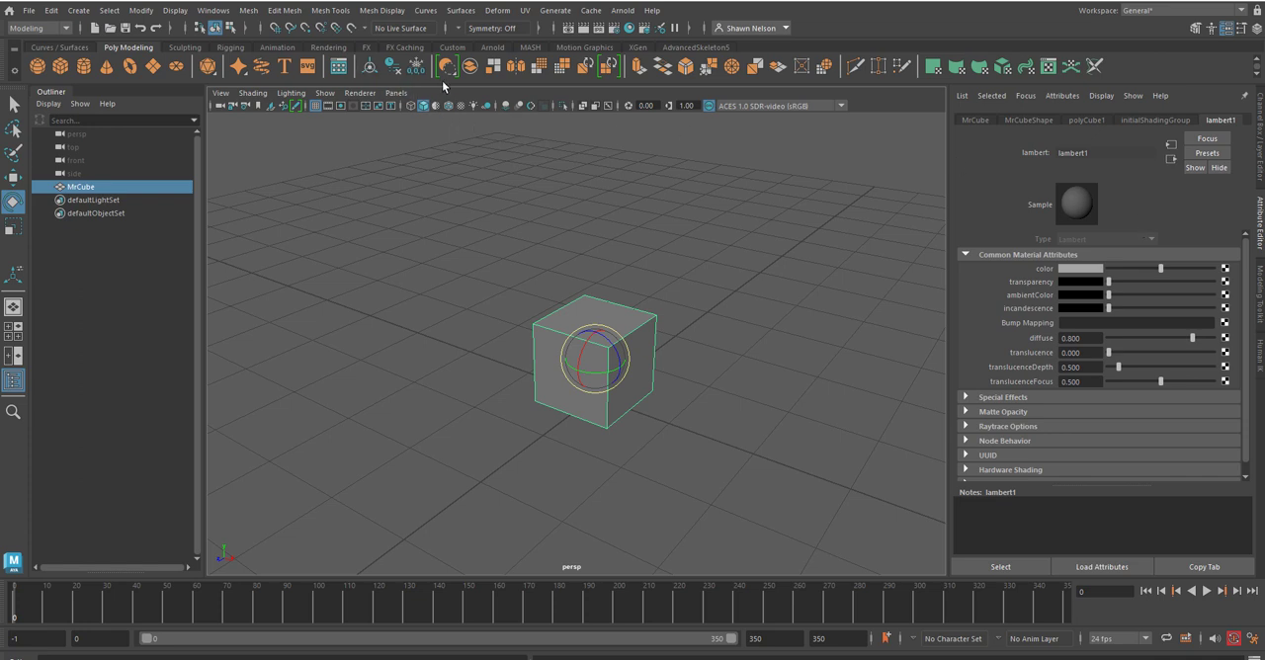
left_click(327, 47)
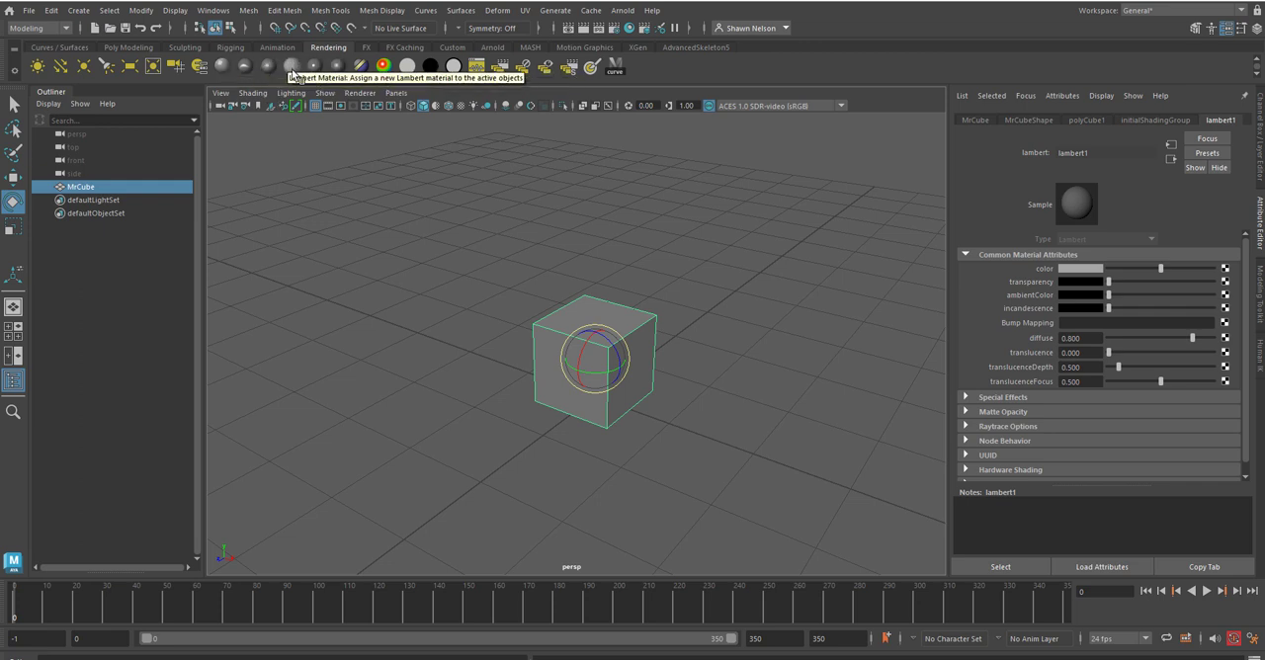
left_click(292, 66)
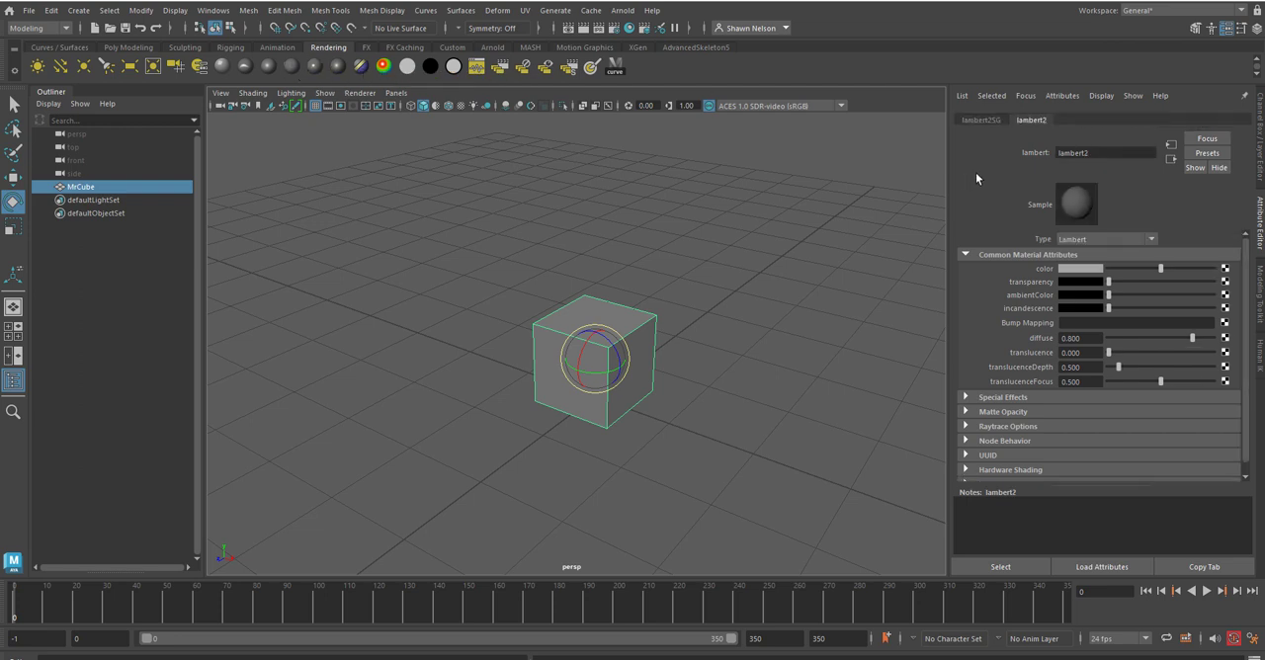
Step: Set the new material's color to a muted red with hue 360, saturation 0.577 and value 0.5
left_click(1074, 272)
left_click(1091, 321)
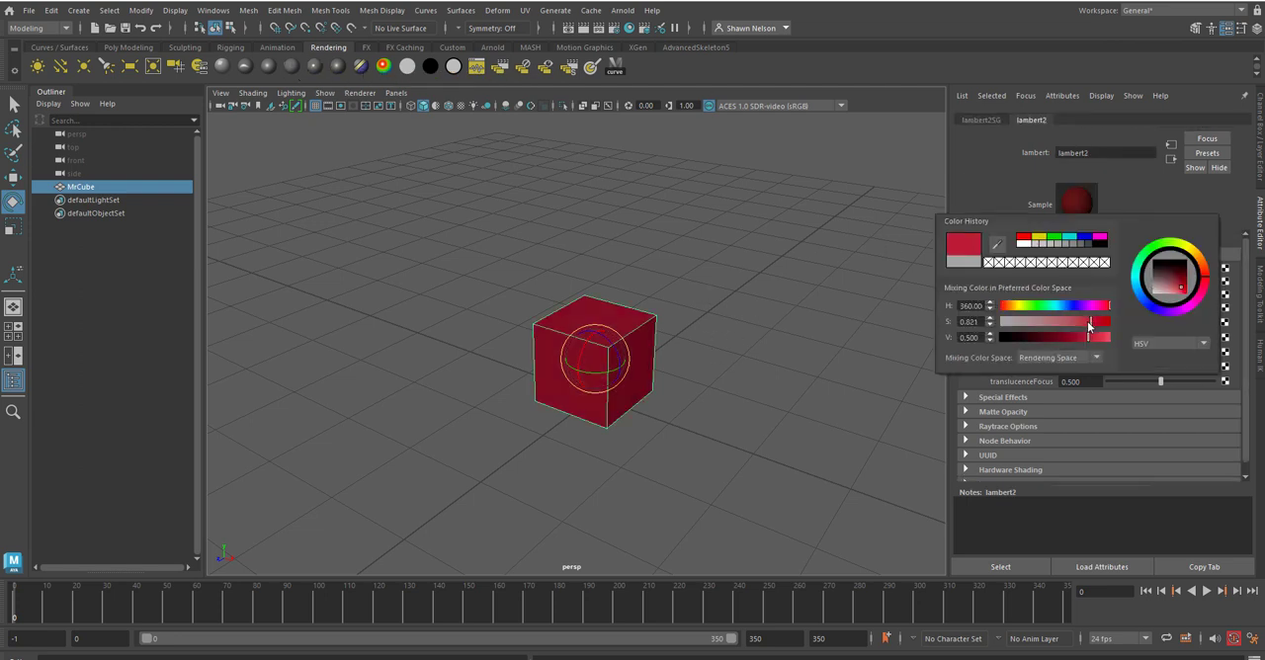
left_click(1062, 320)
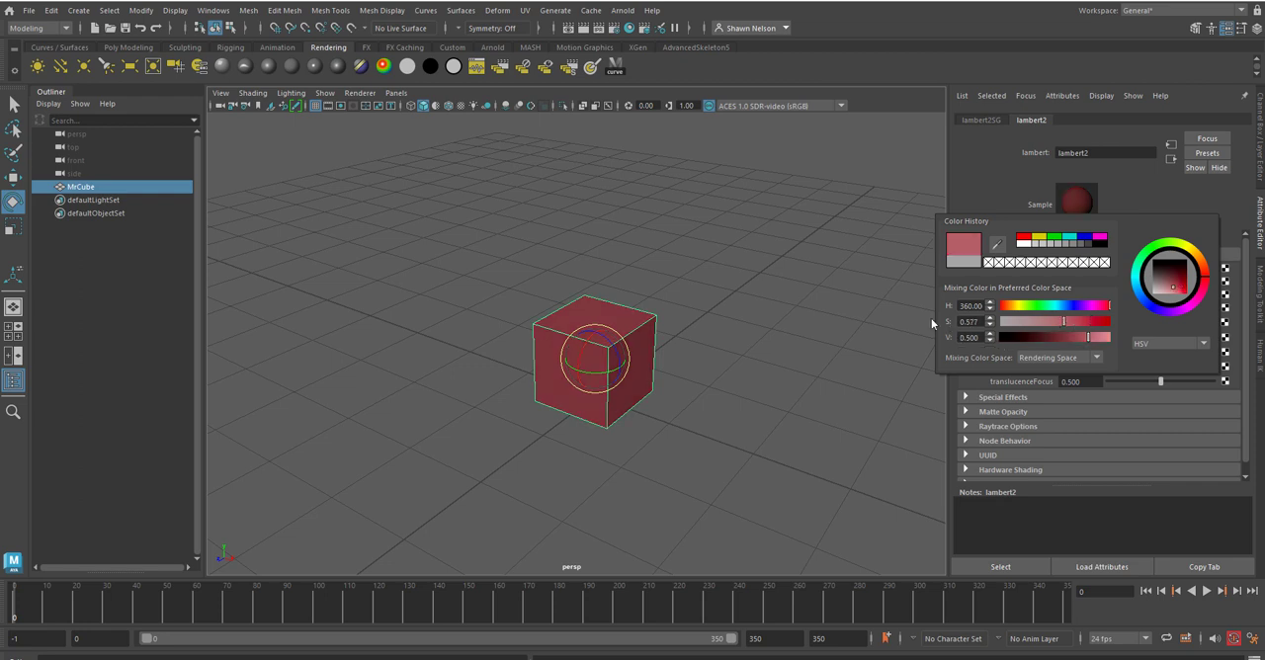
left_click(887, 315)
left_click(642, 315)
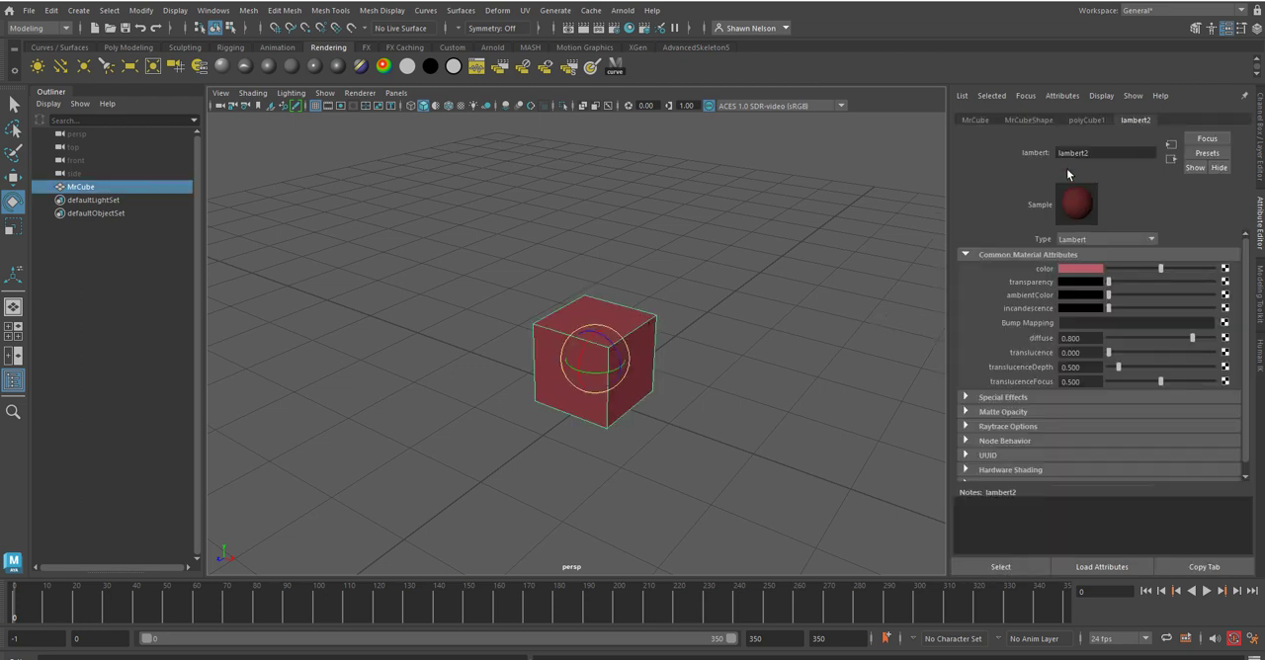
Step: Rename the cube's new Lambert material as Redcolor and deselect the cube
double_click(1100, 153)
type("Redcolor")
key("Return")
left_click(806, 407)
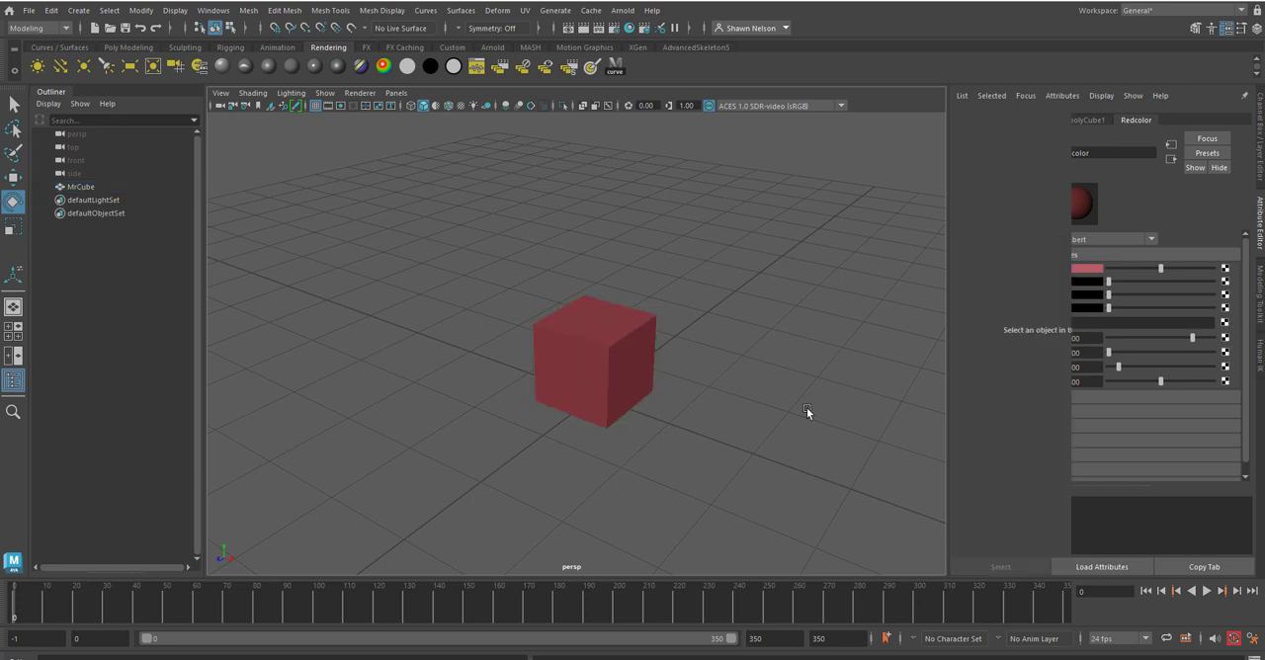
Step: Reselect the cube and review its polyCube1 creation attributes and MrCube transform attributes
left_click(597, 388)
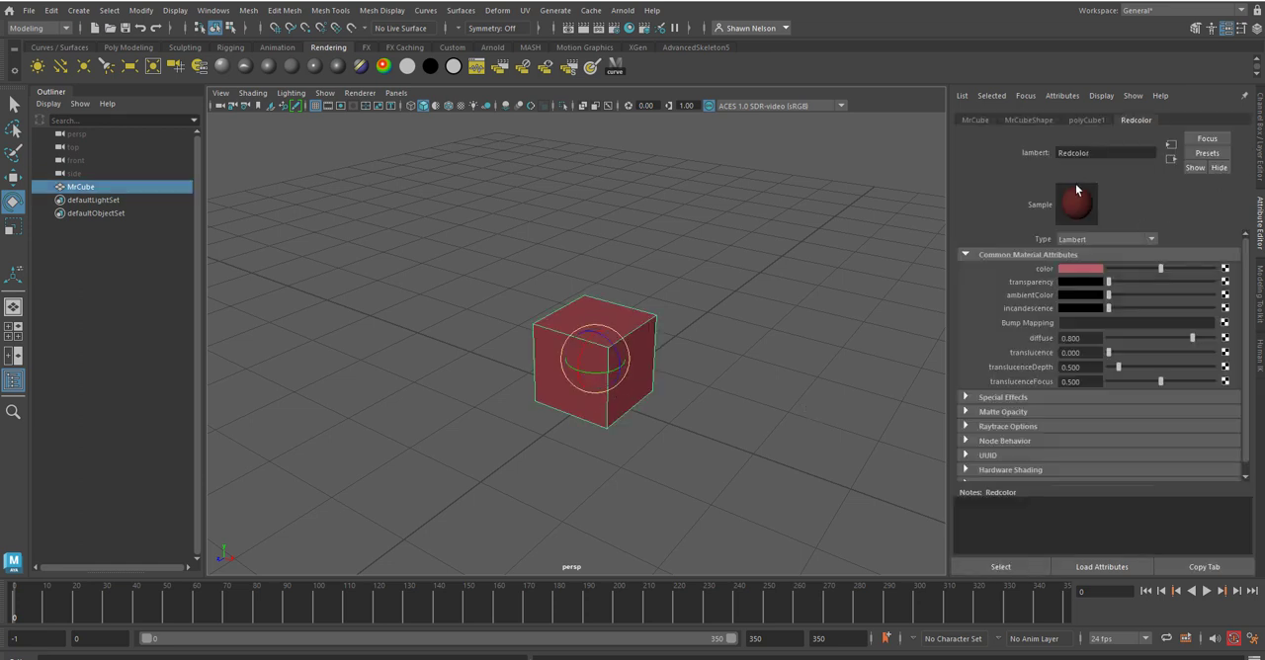
left_click(1086, 121)
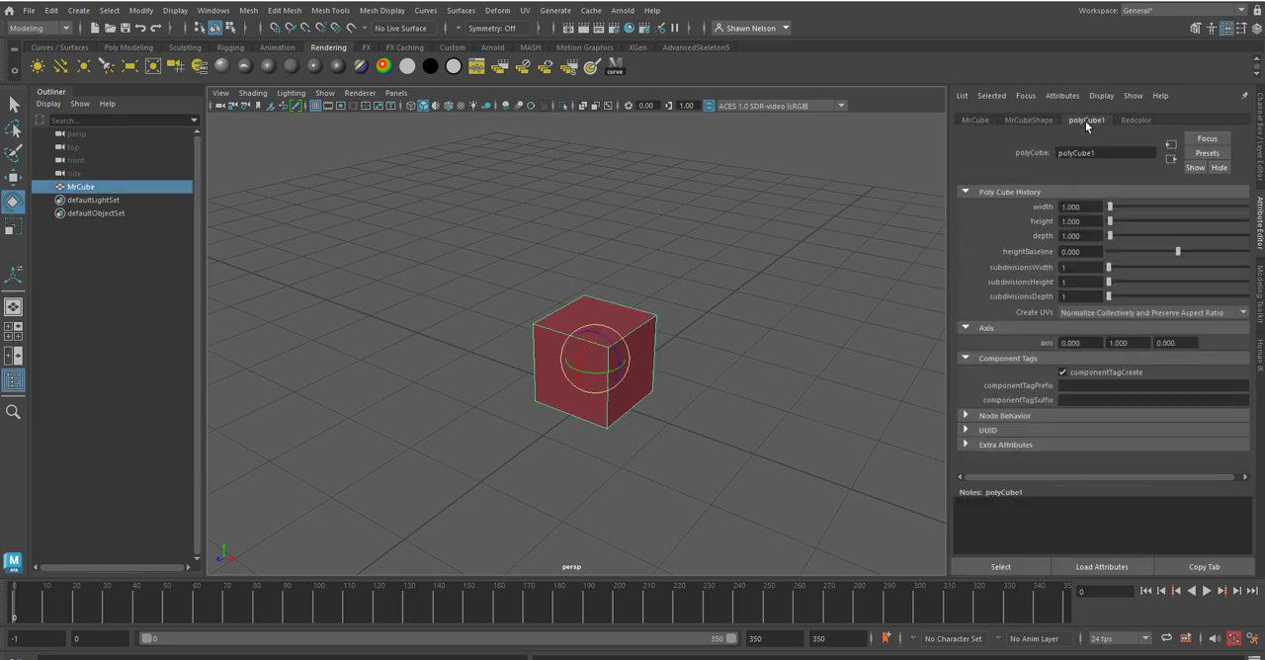
left_click(972, 121)
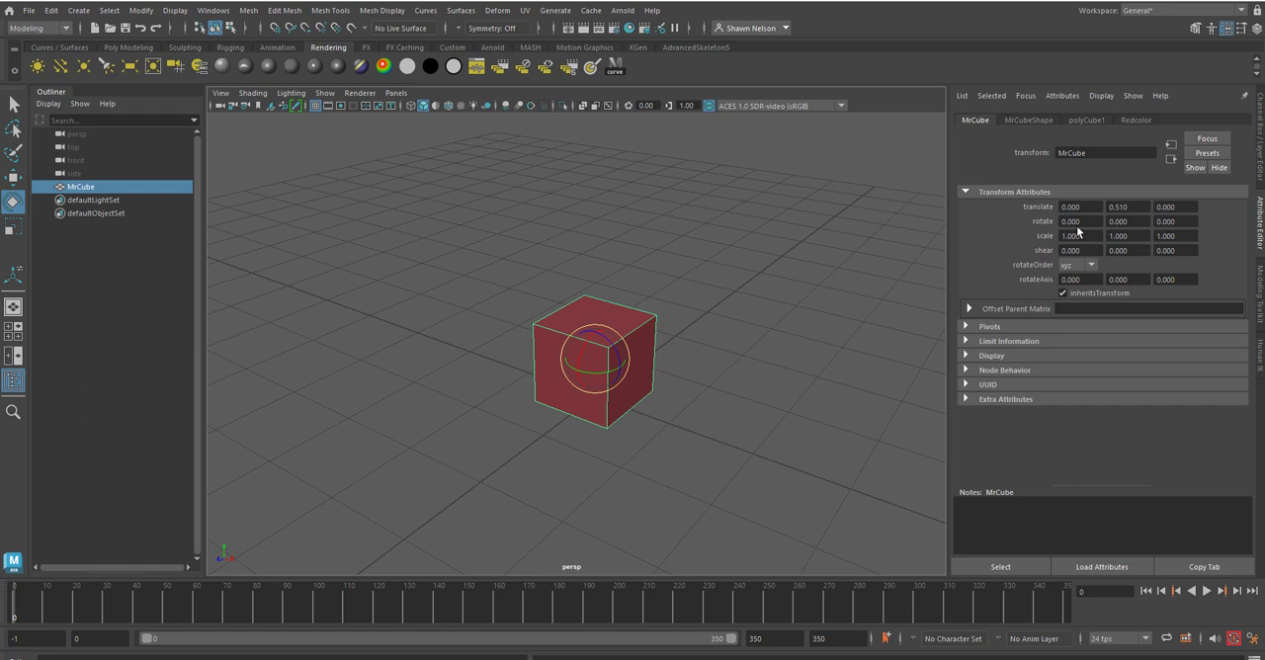
Step: Review the cube's MrCubeShape, polyCube1 creation and Redcolor material attributes, toggling the cube's selection
left_click(1033, 121)
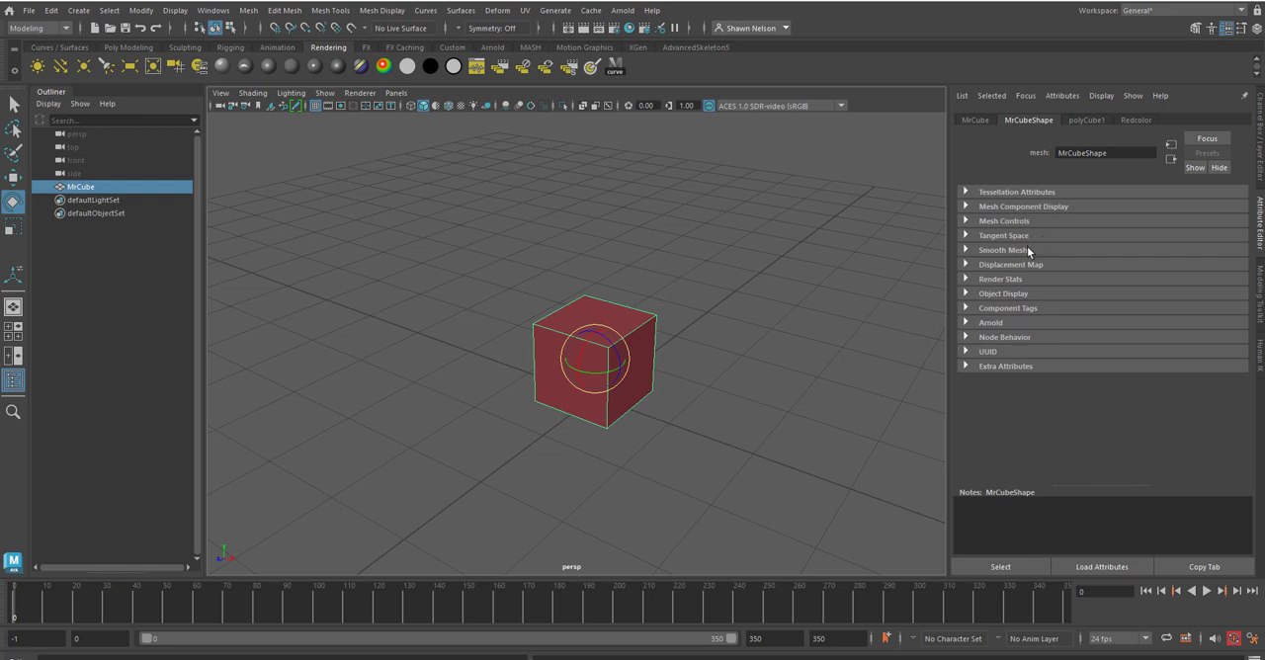
left_click(1087, 120)
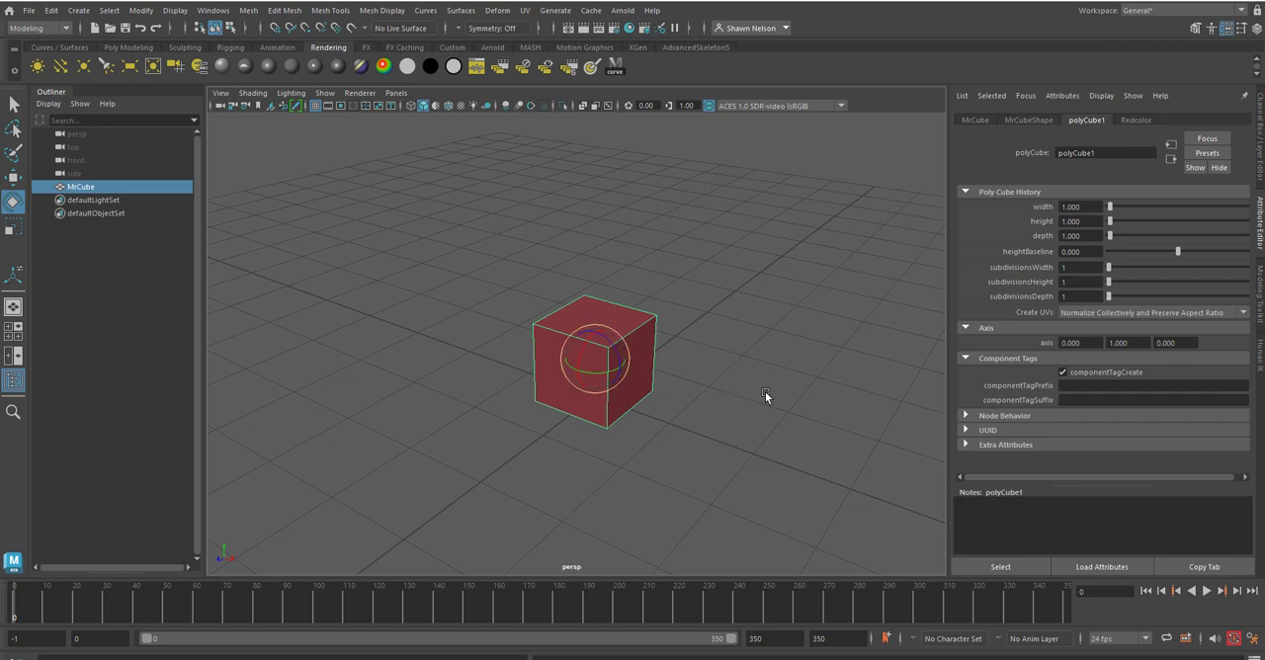
left_click(1136, 119)
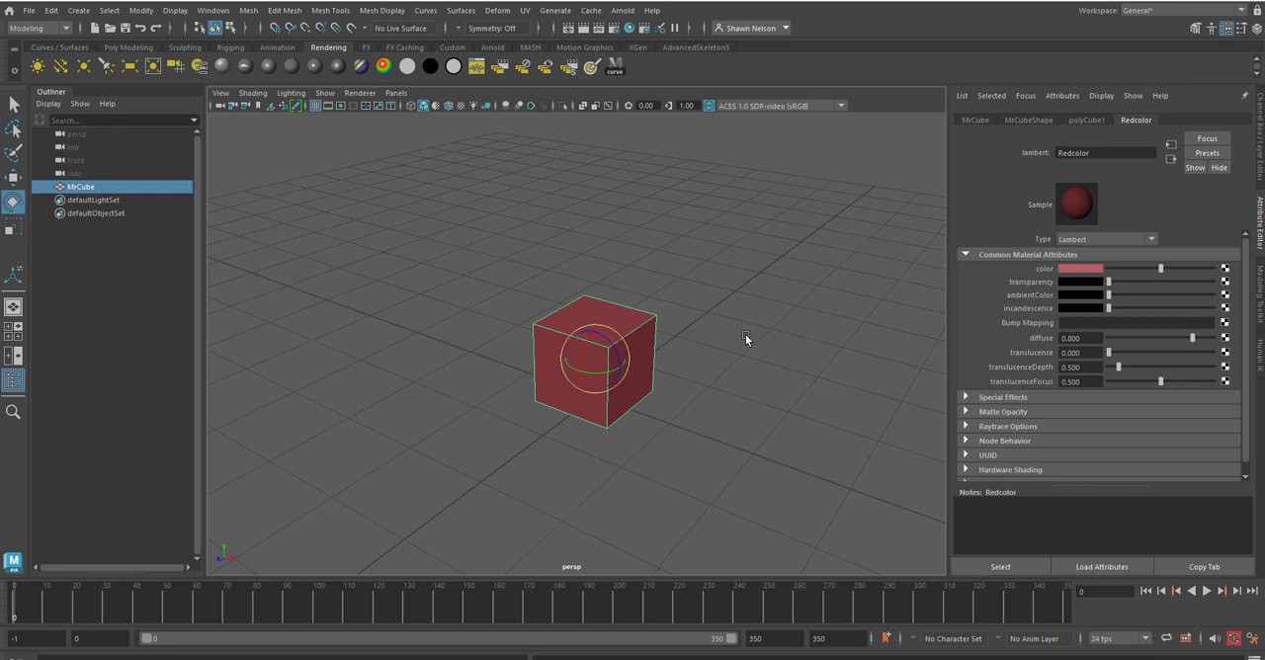
left_click(789, 323)
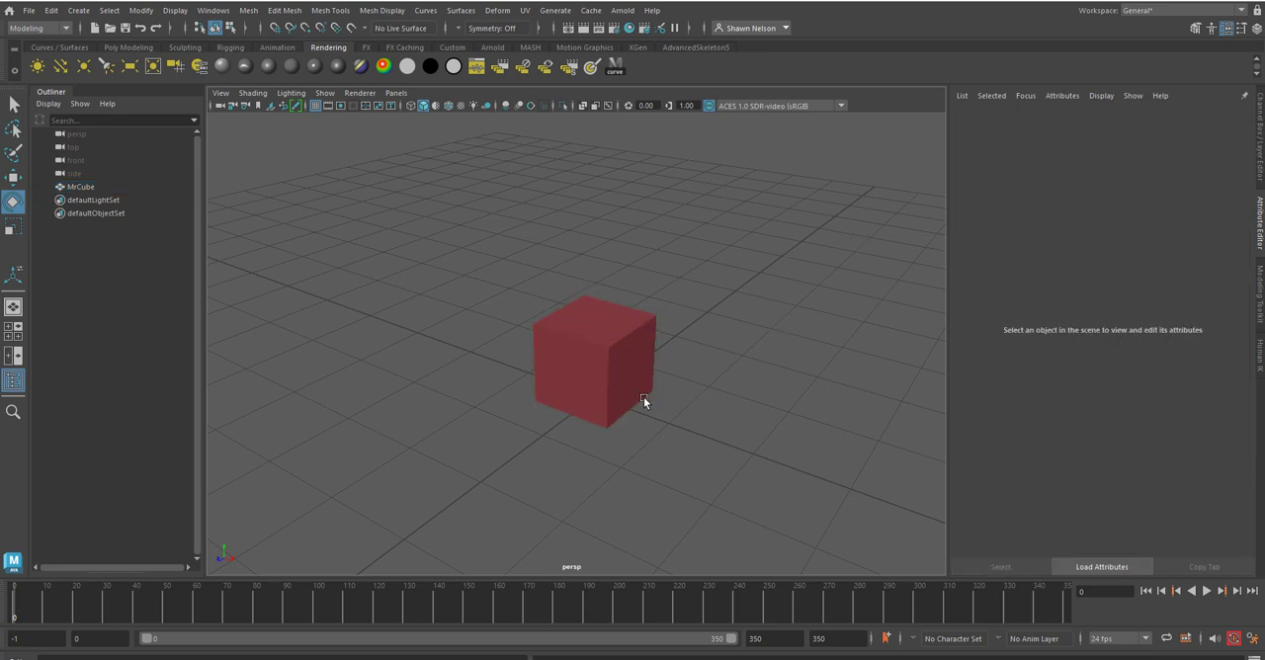
left_click(607, 376)
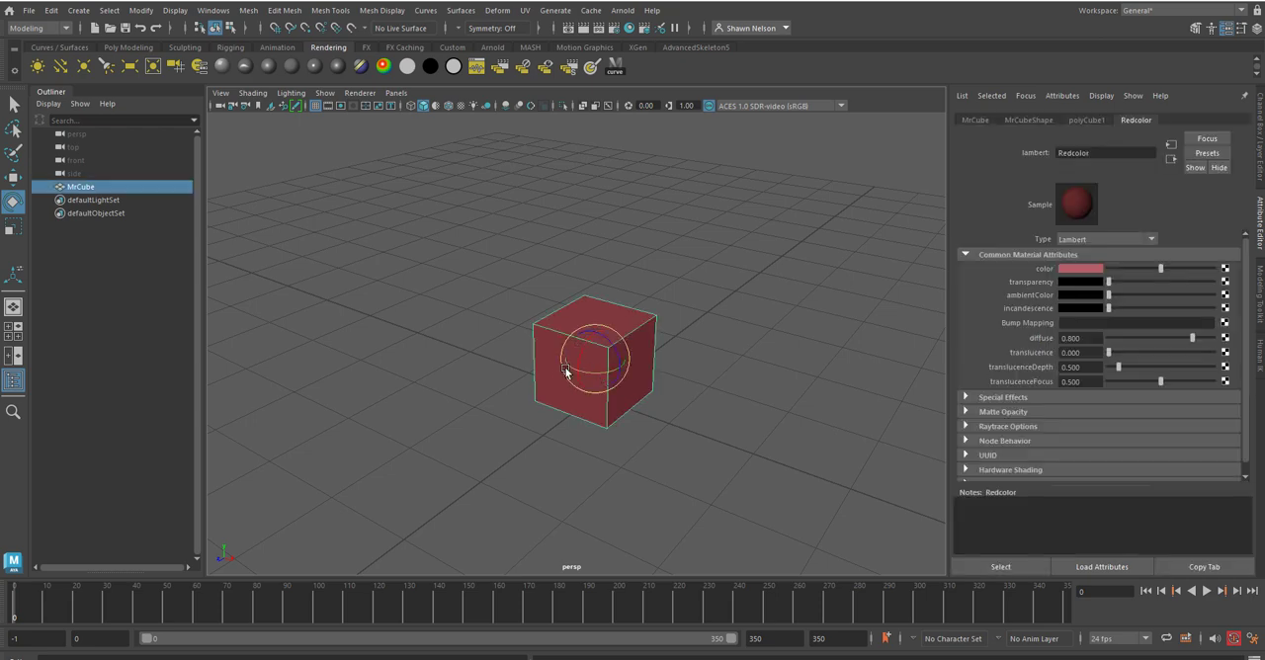
mouse_move(732, 425)
left_mouse_down("alt")
mouse_move(682, 438)
mouse_move(802, 407)
mouse_move(827, 373)
mouse_move(791, 460)
mouse_move(754, 421)
mouse_move(712, 431)
left_mouse_up("alt")
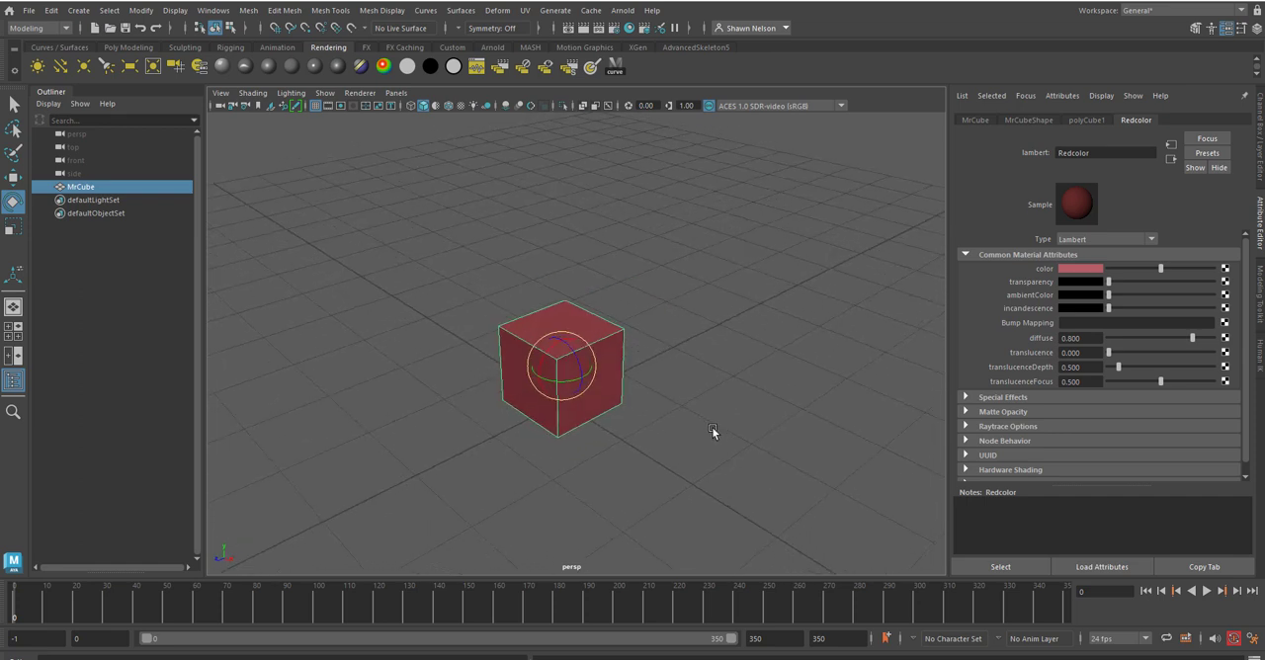
Step: Switch the shelf to the Poly Modeling tools and select the cube
left_click(694, 324)
left_click(556, 379)
left_click(649, 337)
left_click(578, 329)
left_click(130, 47)
left_click(676, 286)
left_click(555, 362)
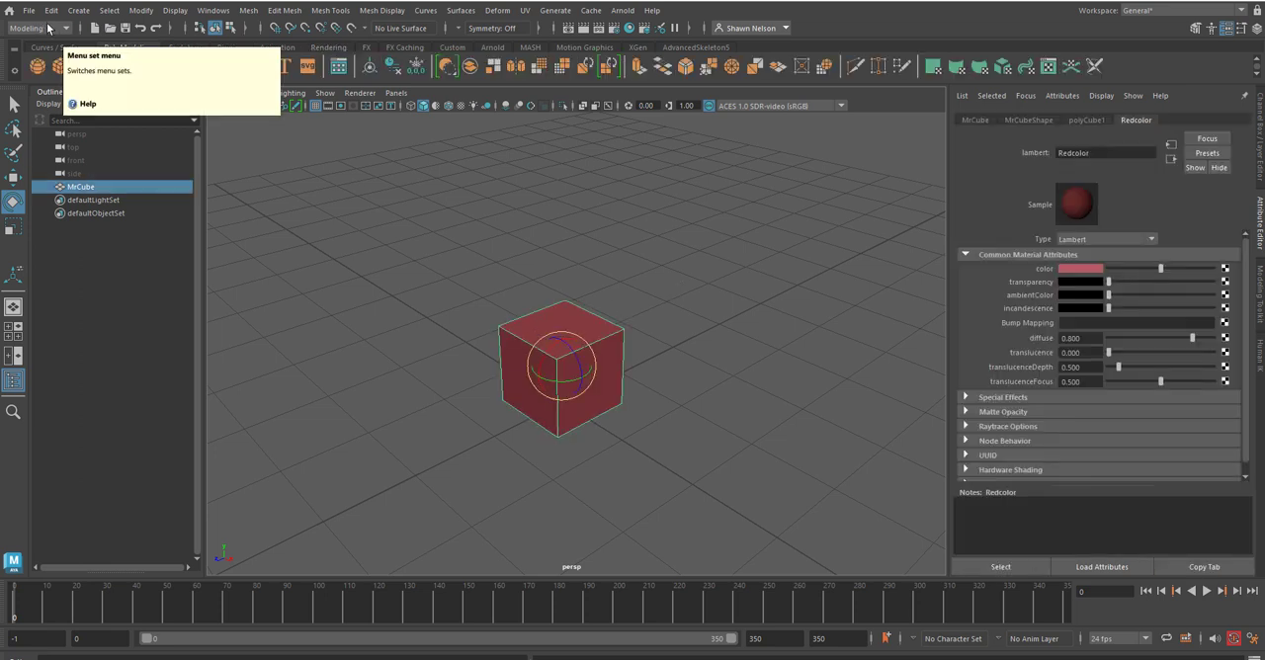
Step: Smooth the cube, accepting the high division level without being asked again, and reduce the divisions to 1
left_click(255, 12)
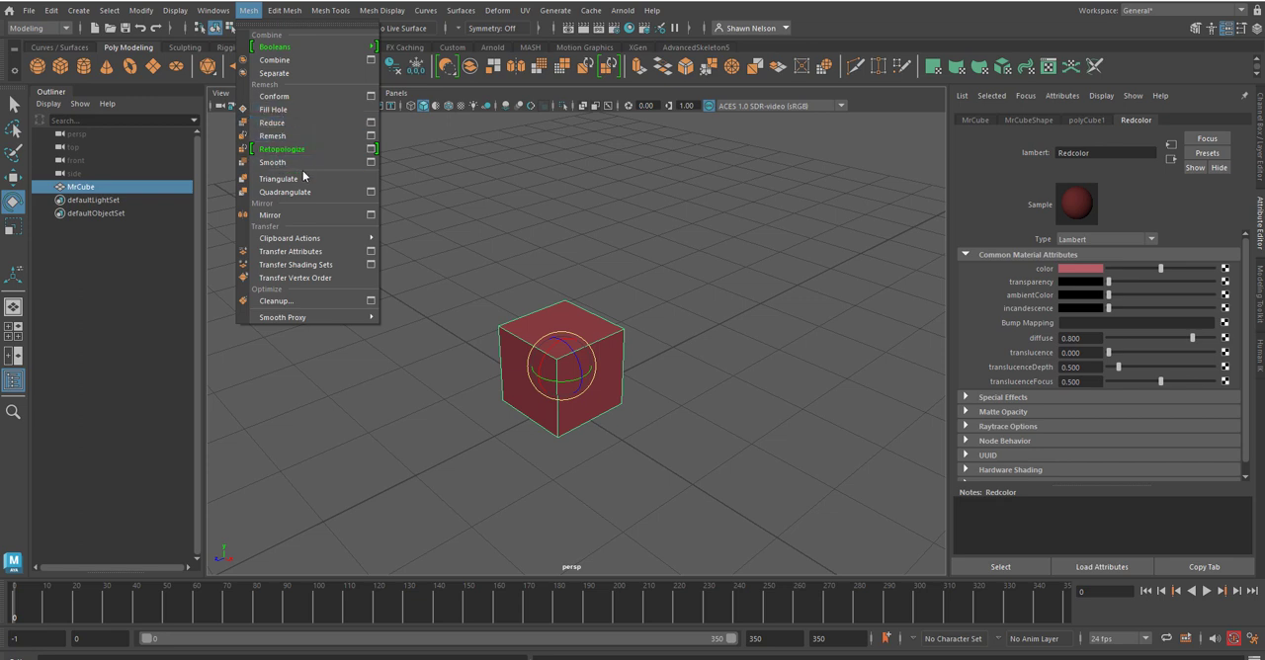
left_click(281, 164)
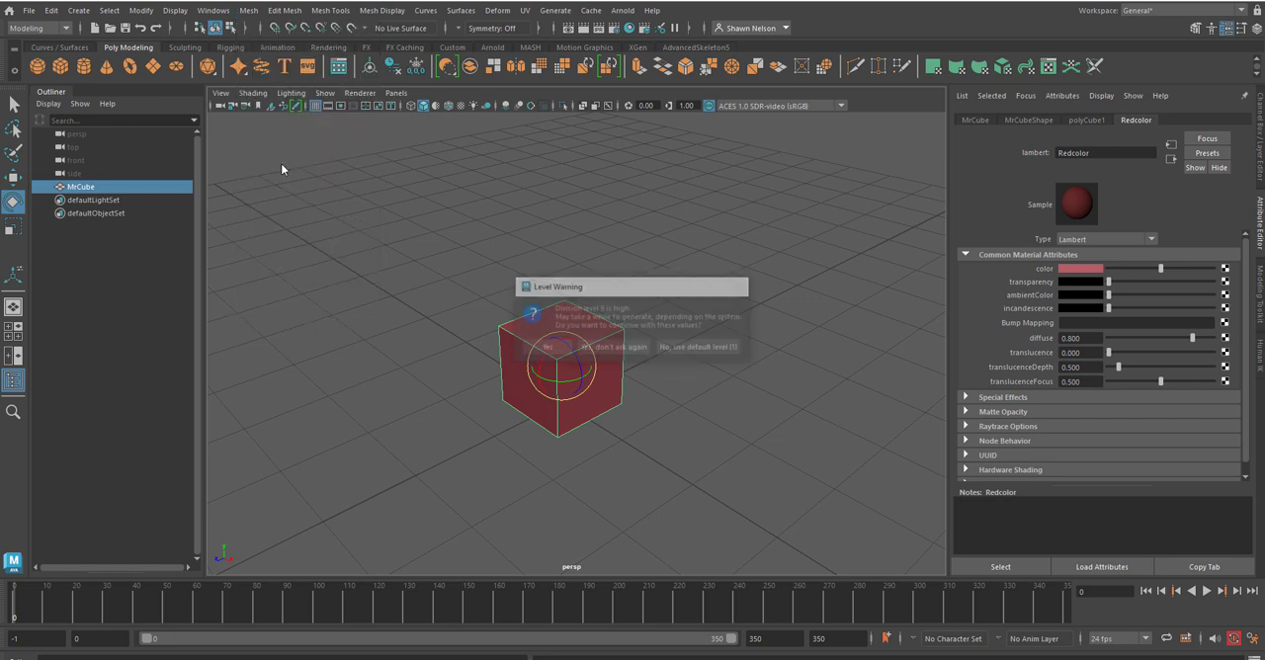
left_click(620, 348)
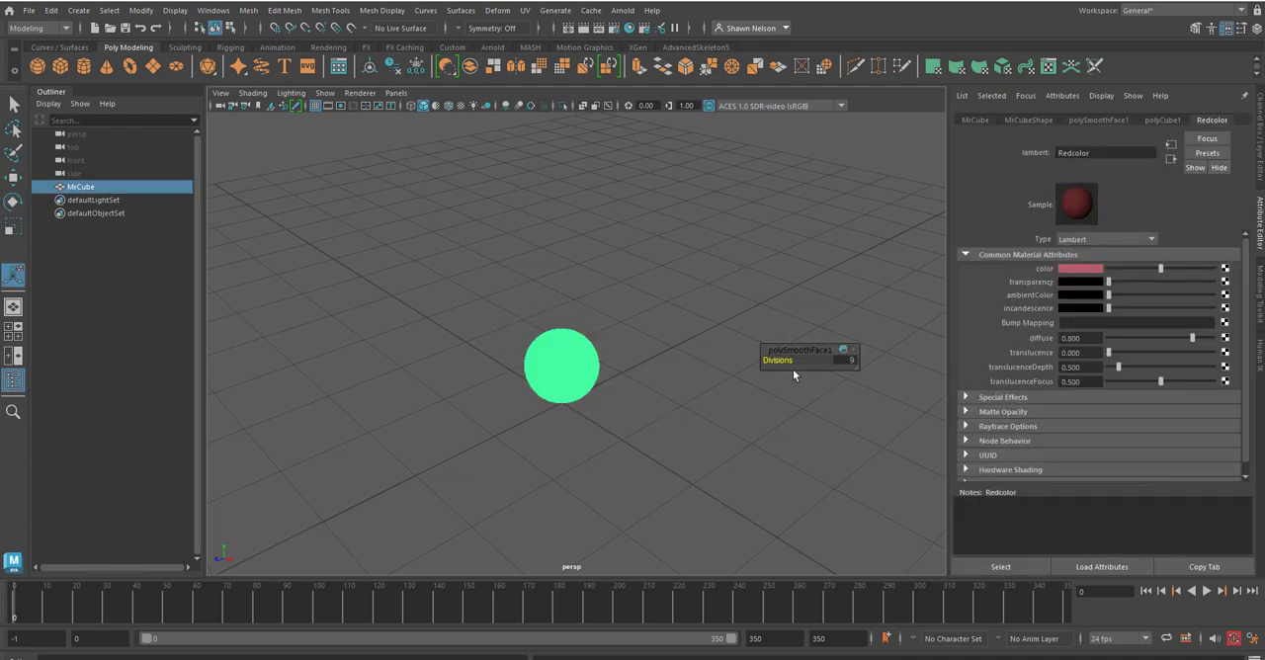
left_click_drag(777, 359, 728, 361)
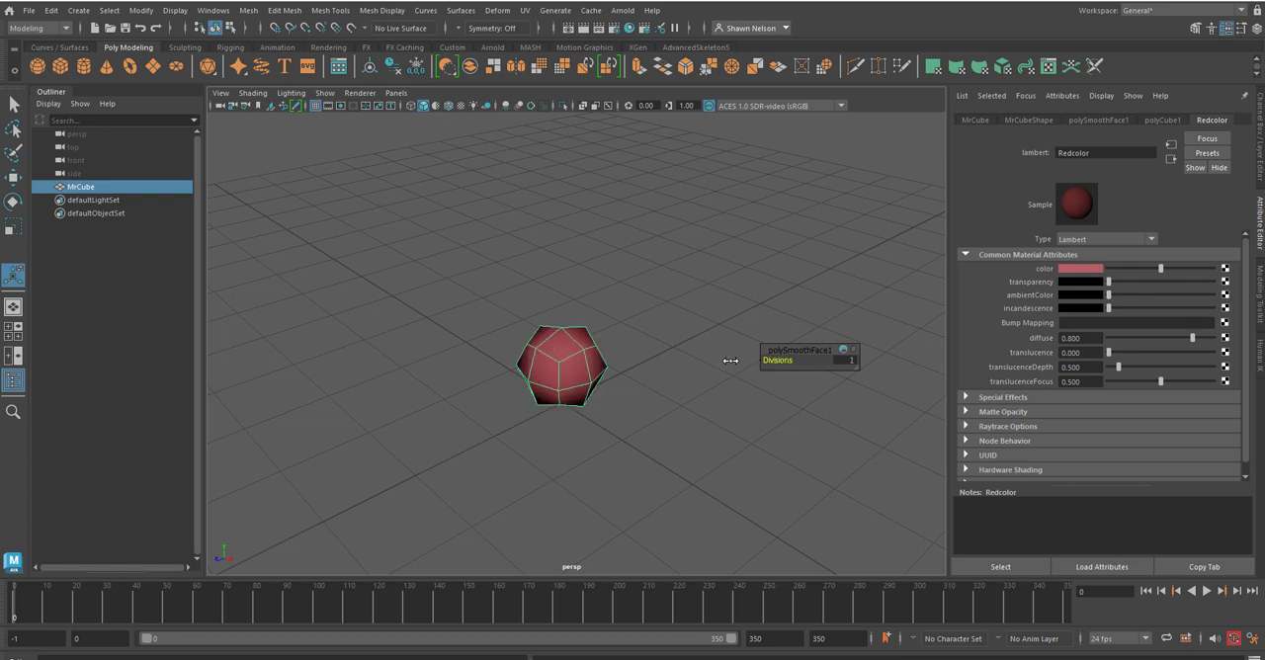
Step: Try a higher number of smoothing divisions on the cube and undo that change
left_click_drag(589, 435, 526, 371, "alt")
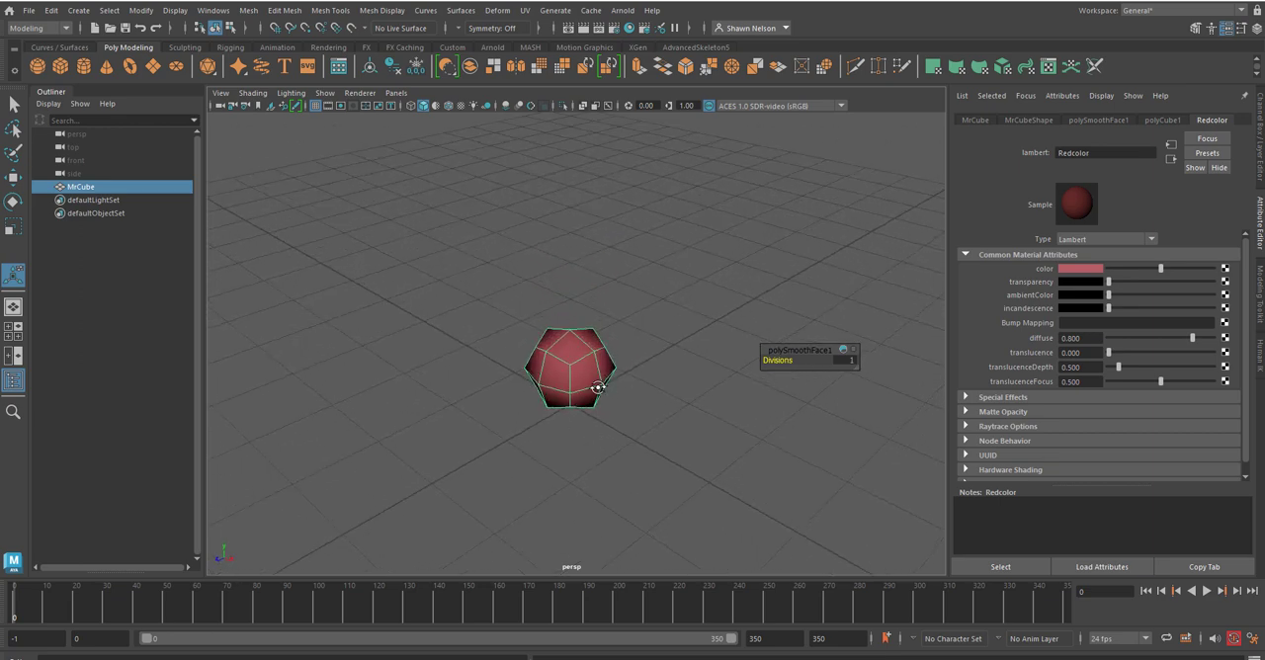
left_click_drag(596, 389, 599, 358, "alt")
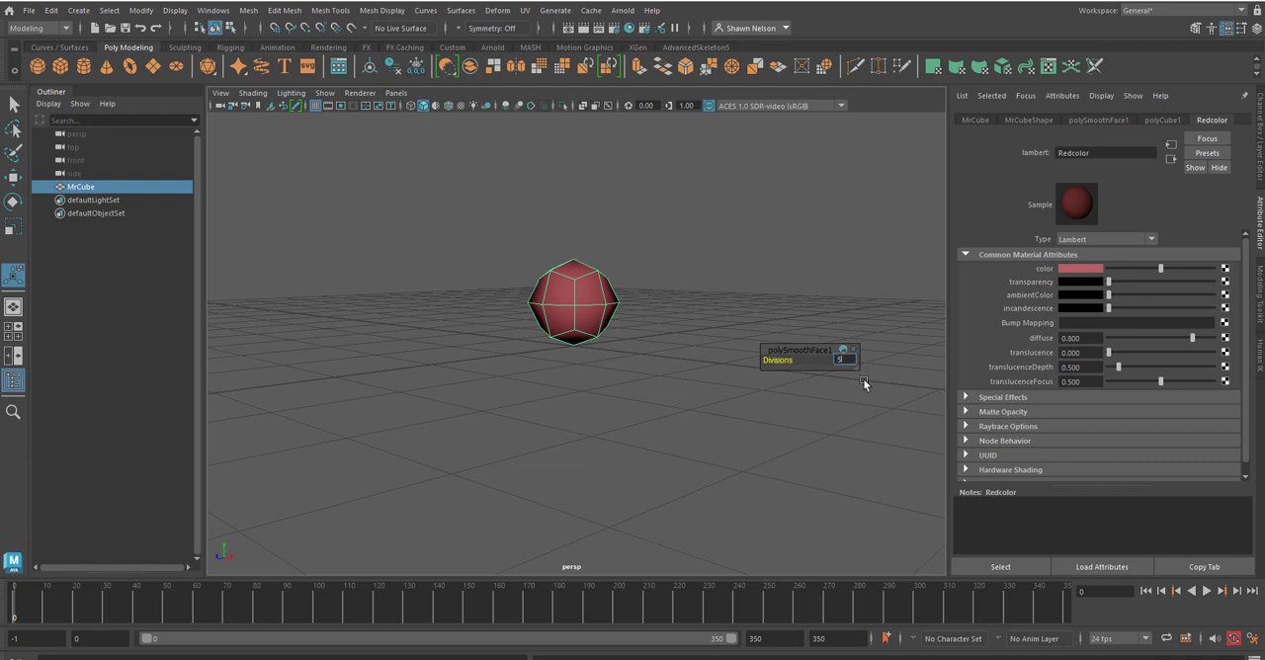
key("Return")
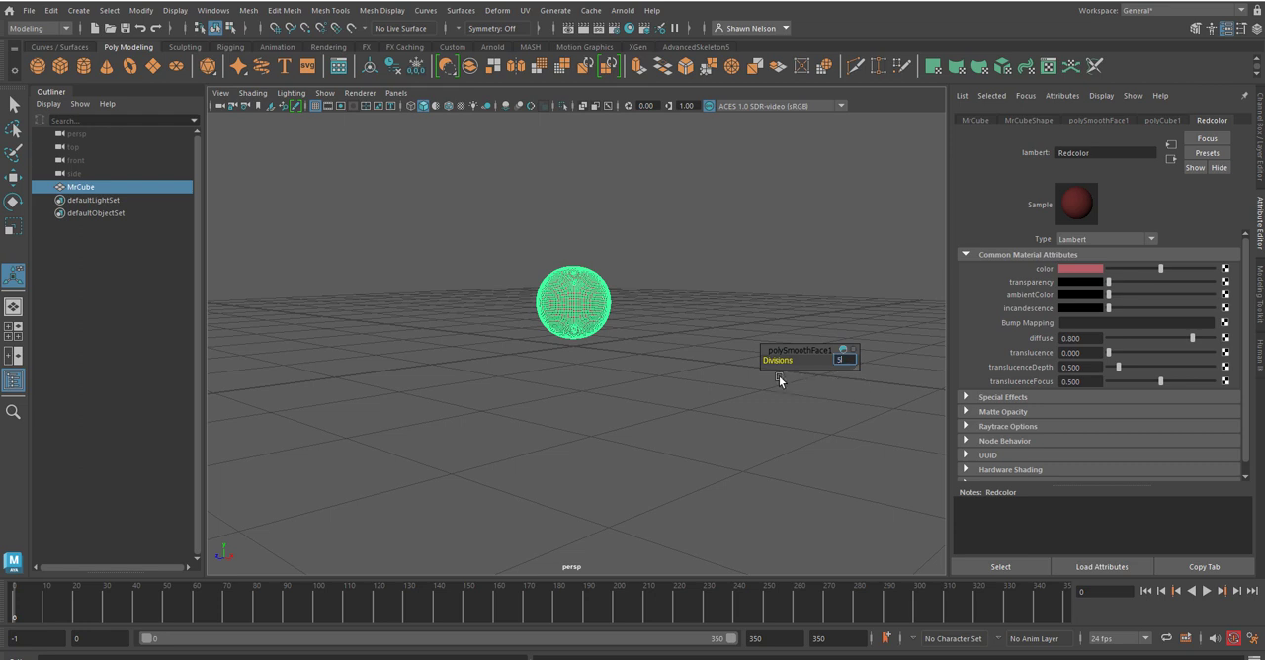
left_click(593, 409)
key("ctrl+z")
key("ctrl+z")
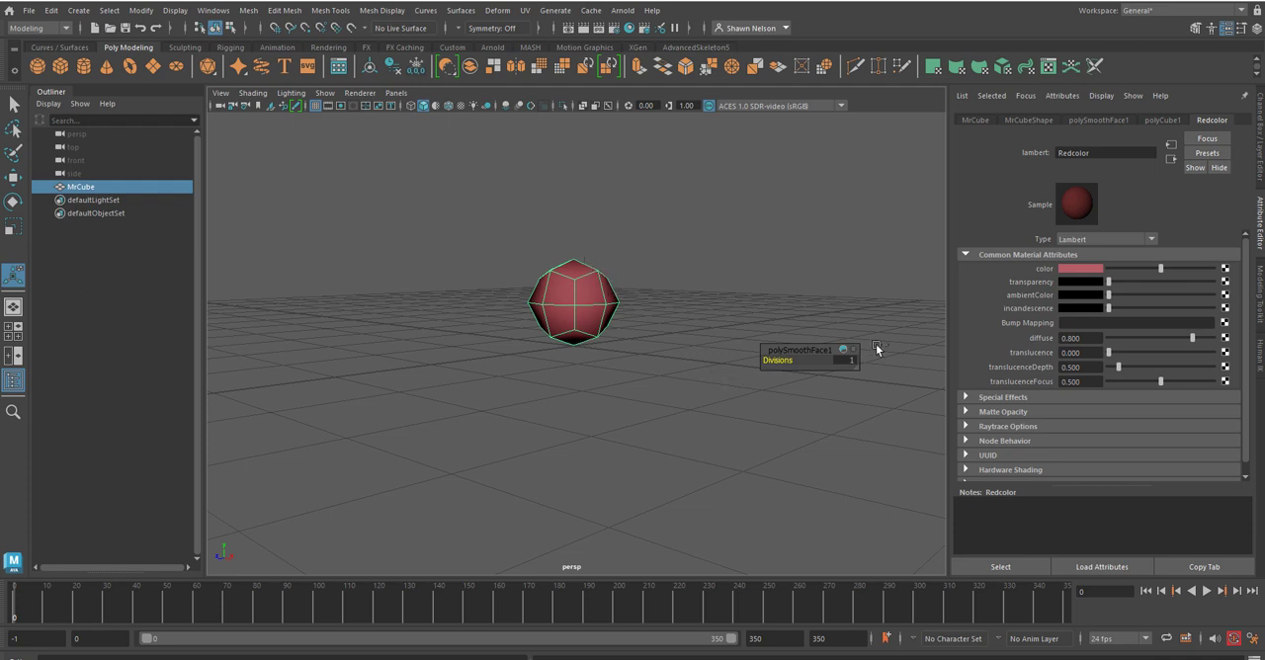
Step: Show the smoothed cube in smooth mesh preview and inspect it both selected and deselected
key("3")
left_click(641, 306)
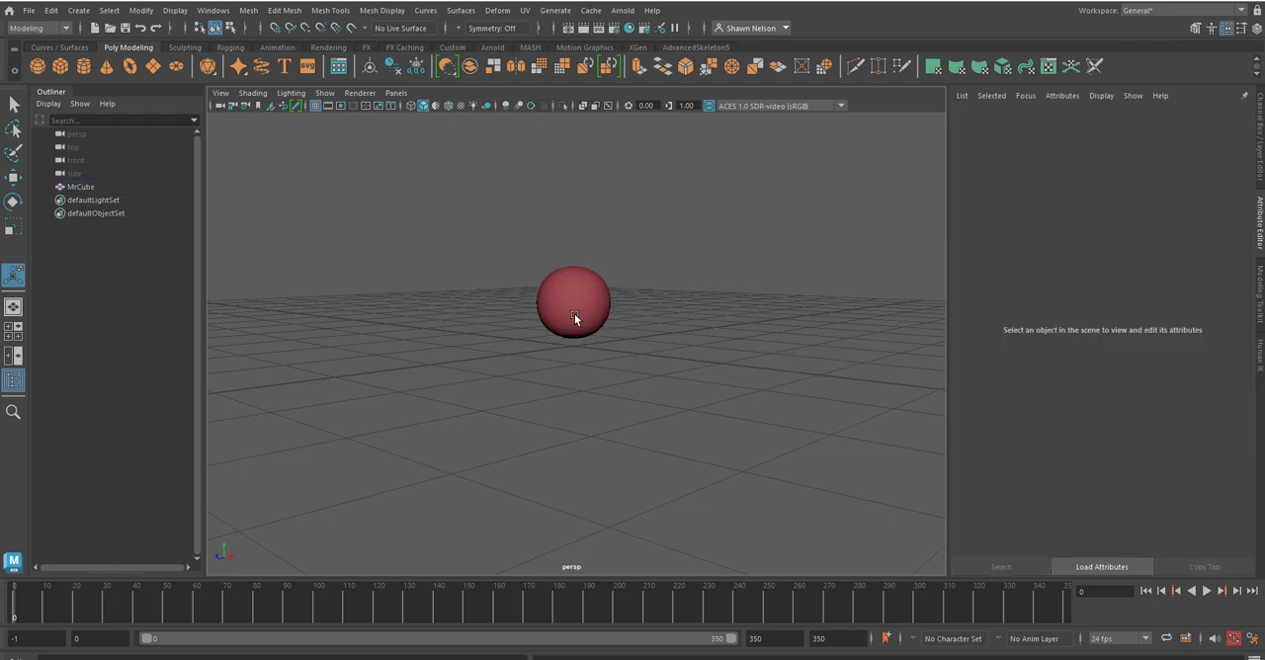
left_click(574, 314)
left_click(682, 336)
left_click(593, 316)
left_click(667, 334)
Step: Undo the smoothing so the object is a plain cube again, and inspect it from a higher angle
key("ctrl+z")
key("ctrl+z")
key("ctrl+z")
key("ctrl+z")
key("ctrl+z")
key("ctrl+z")
key("ctrl+z")
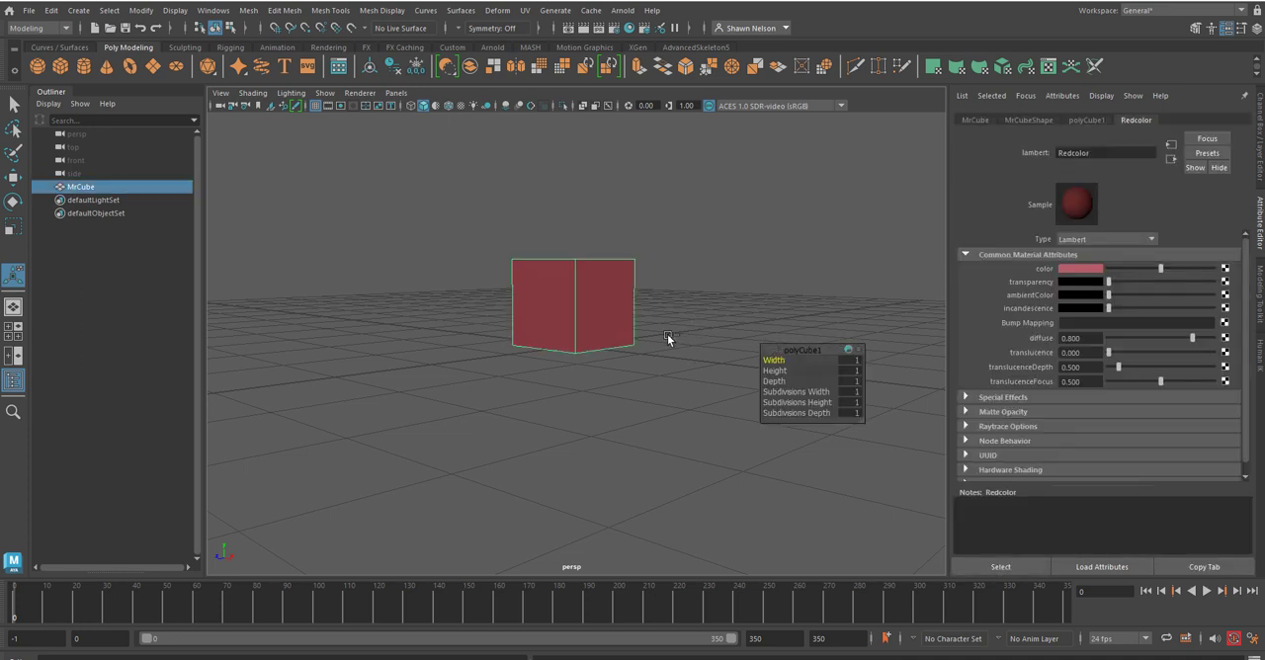
left_click(667, 334)
left_click(579, 291)
left_click_drag(601, 284, 366, 117, "alt")
Step: Select the cube and browse the available Edit Mesh, Mesh Tools, Mesh Display, Curves and Surfaces commands
left_click(280, 9)
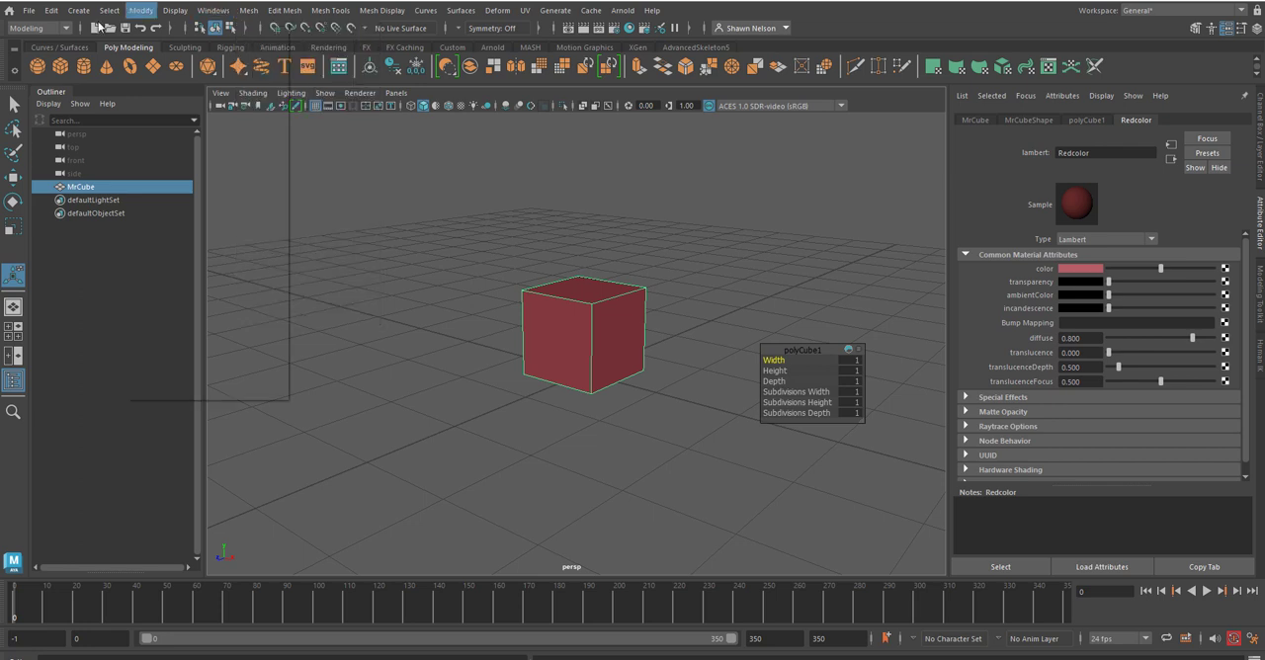
left_click(614, 302)
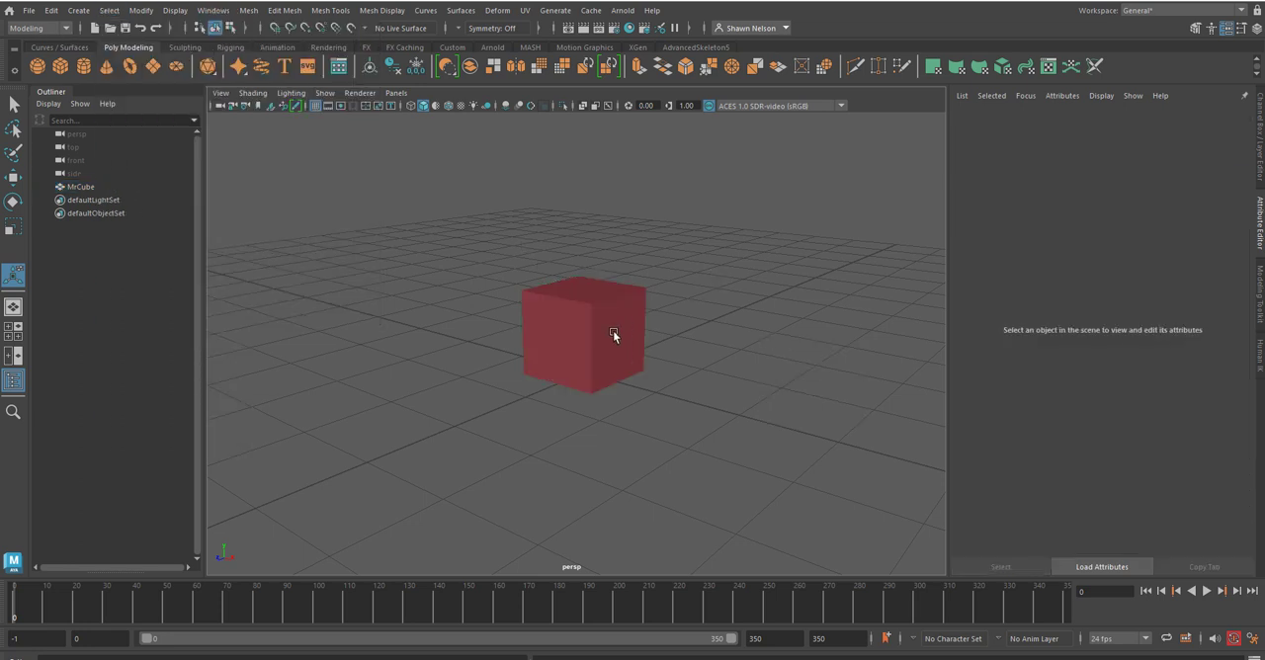
left_click(612, 330)
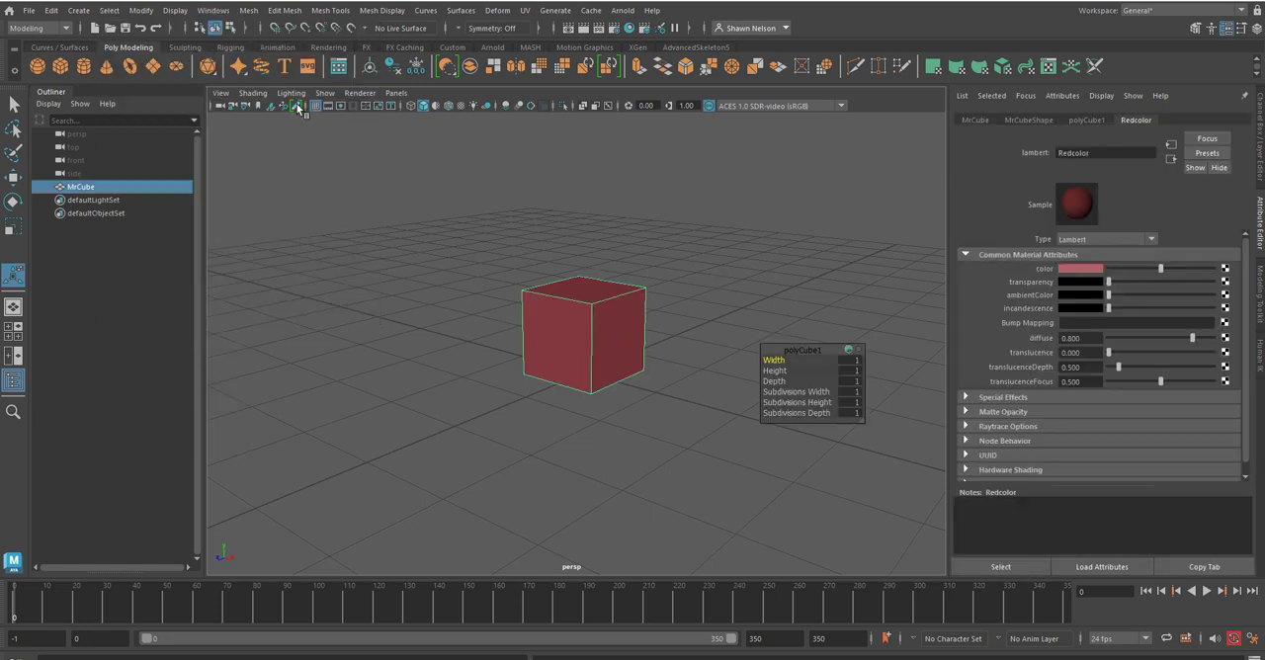
left_click(283, 12)
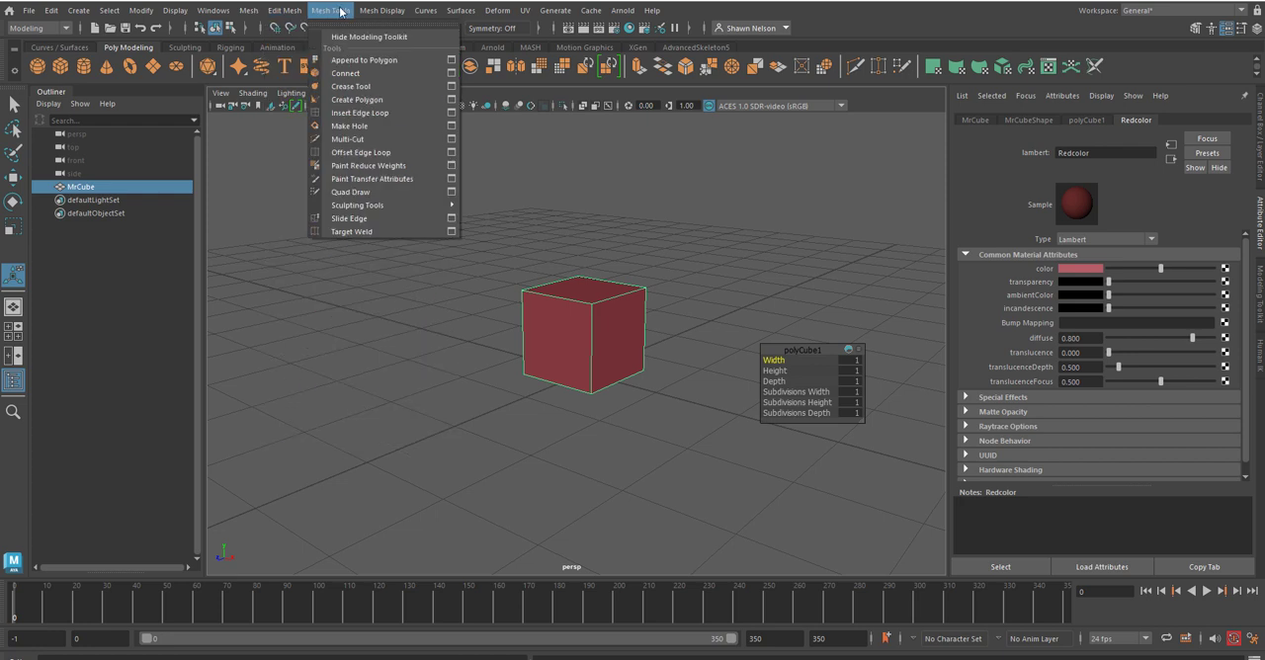
mouse_move(364, 10)
mouse_move(421, 10)
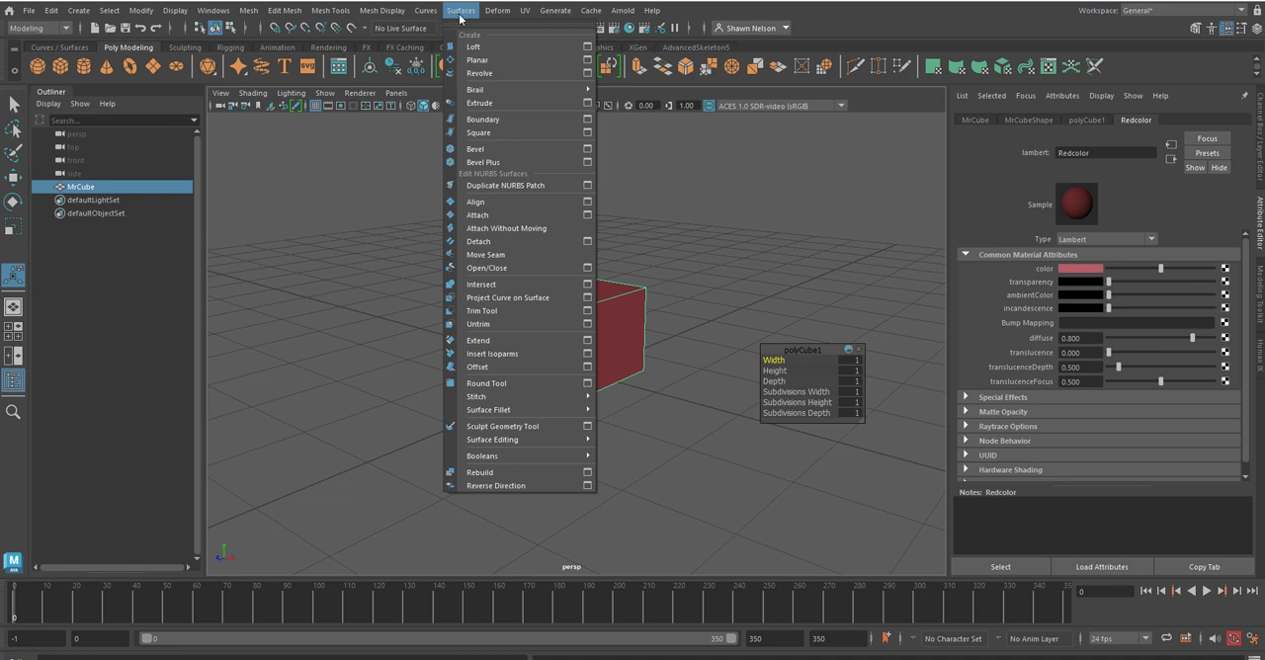
left_click(684, 352)
left_click(587, 351)
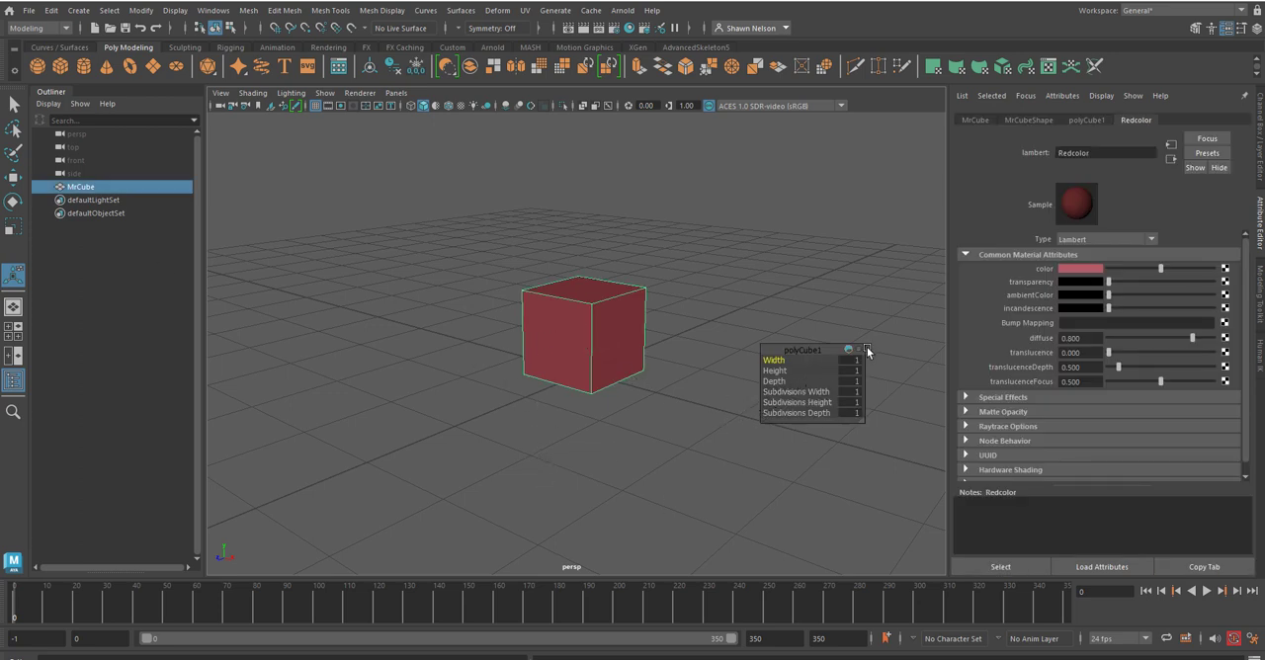
Step: Move the polyCube1 in-view editor away from the cube and switch to the Select tool to dismiss it
left_click_drag(798, 353, 874, 467)
left_click(934, 466)
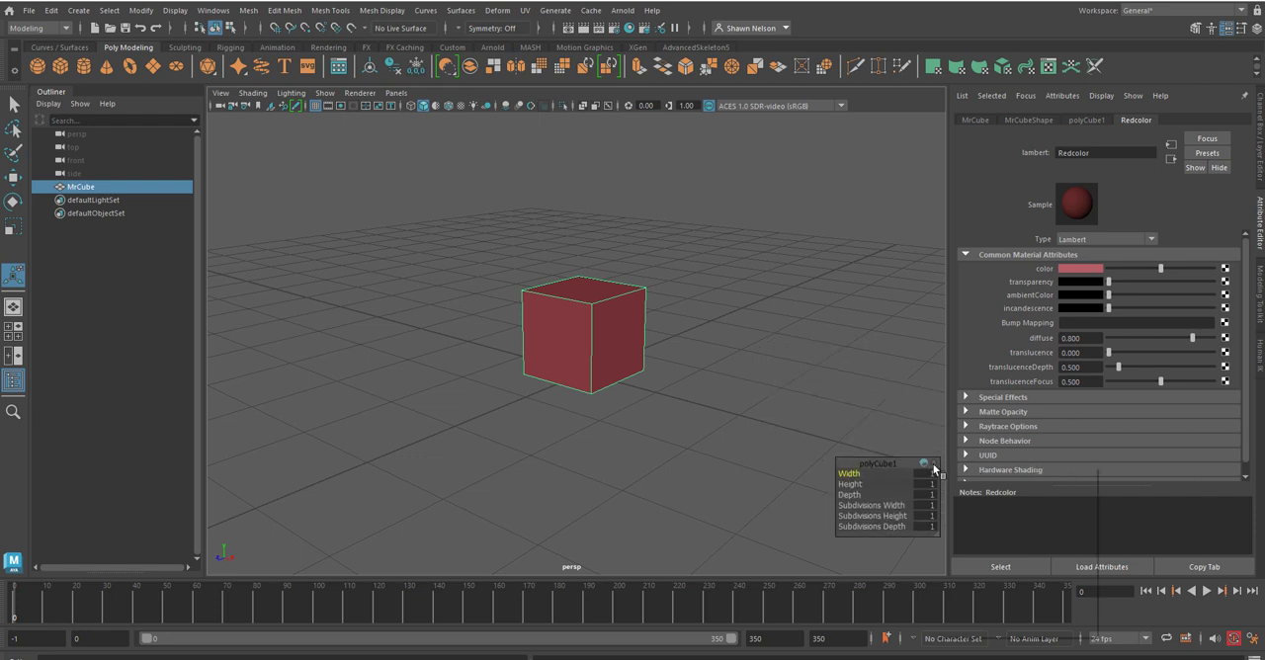
left_click(924, 461)
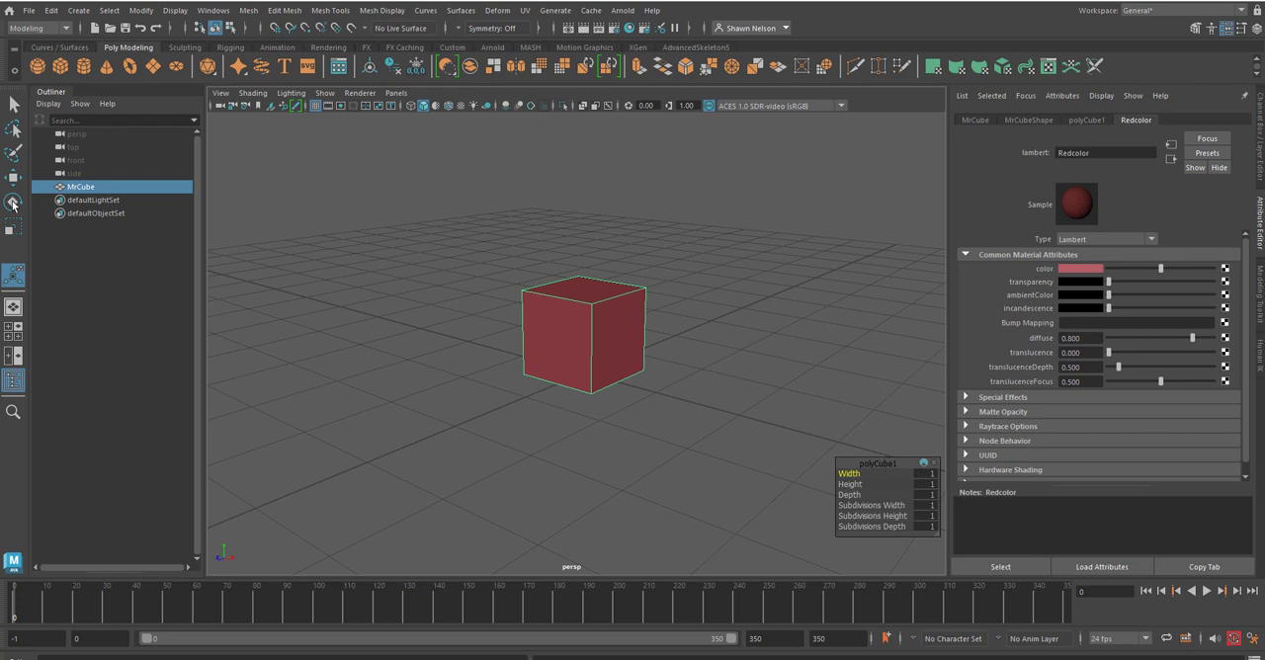
left_click(12, 109)
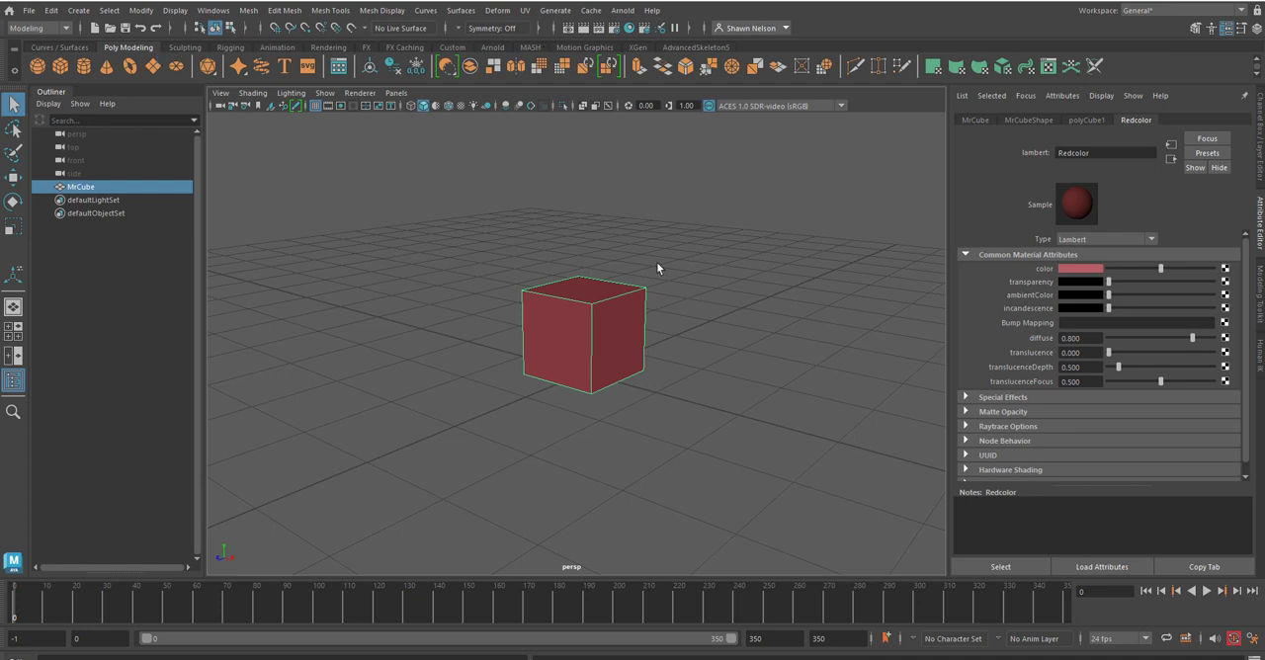
Step: Reselect the cube and set a keyframe for it at time 1
left_click(712, 407)
left_click(592, 344)
key("alt+v")
key("alt+v")
key("s")
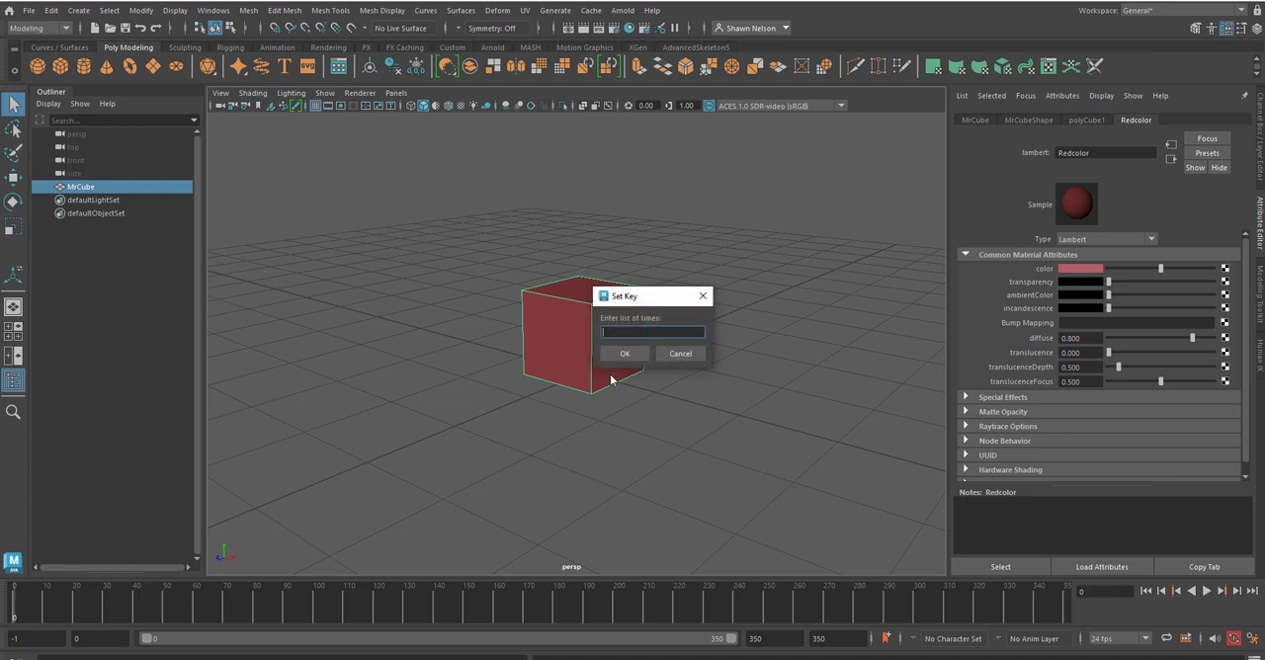
type("1")
key("Return")
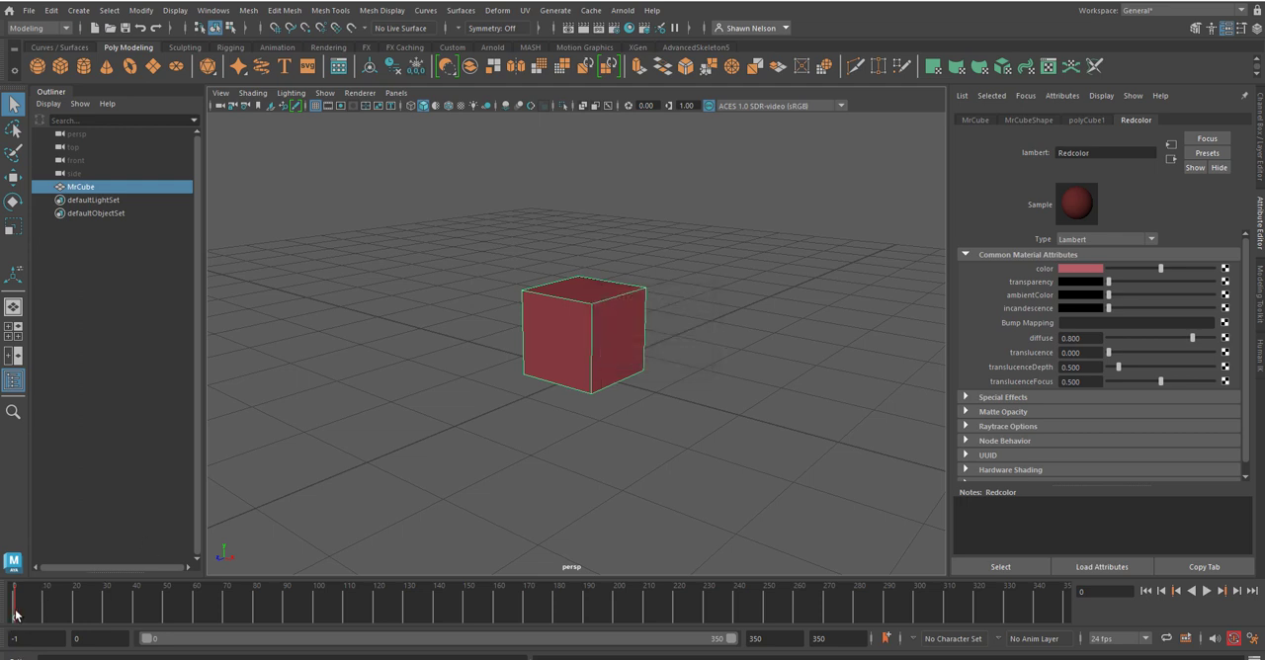
Step: At frame 121, move the cube along the X axis to key its new position and scrub through the motion
key("alt+v")
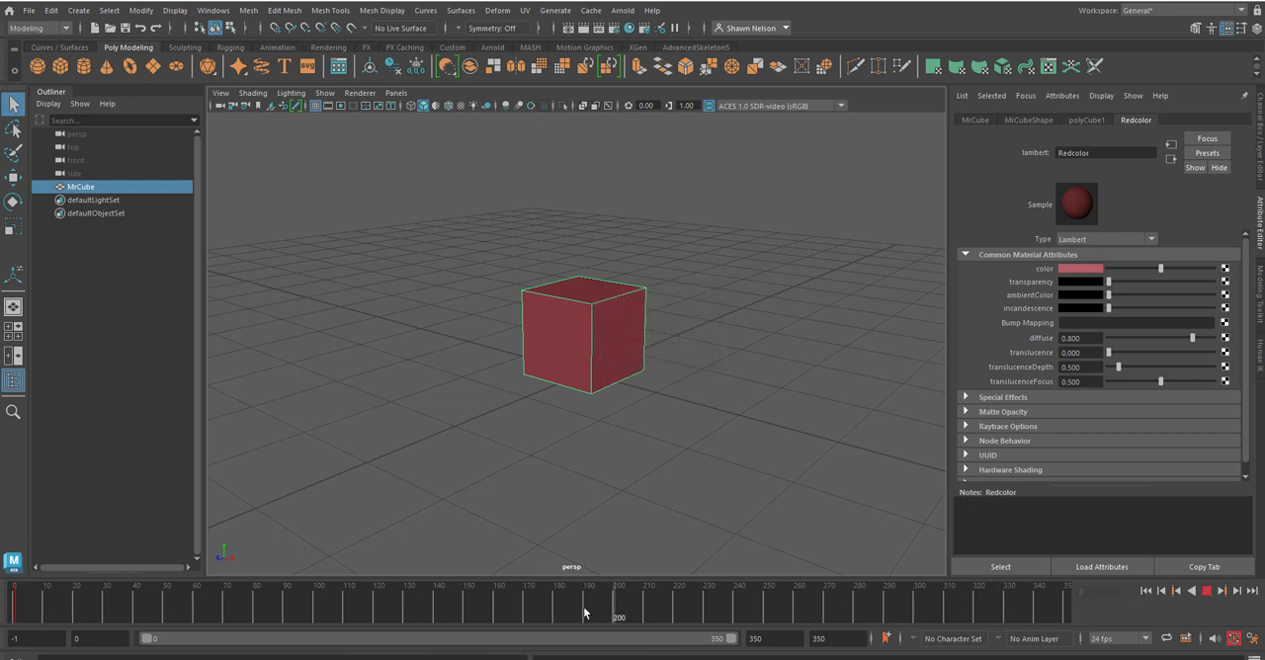
left_click(379, 627)
key("w")
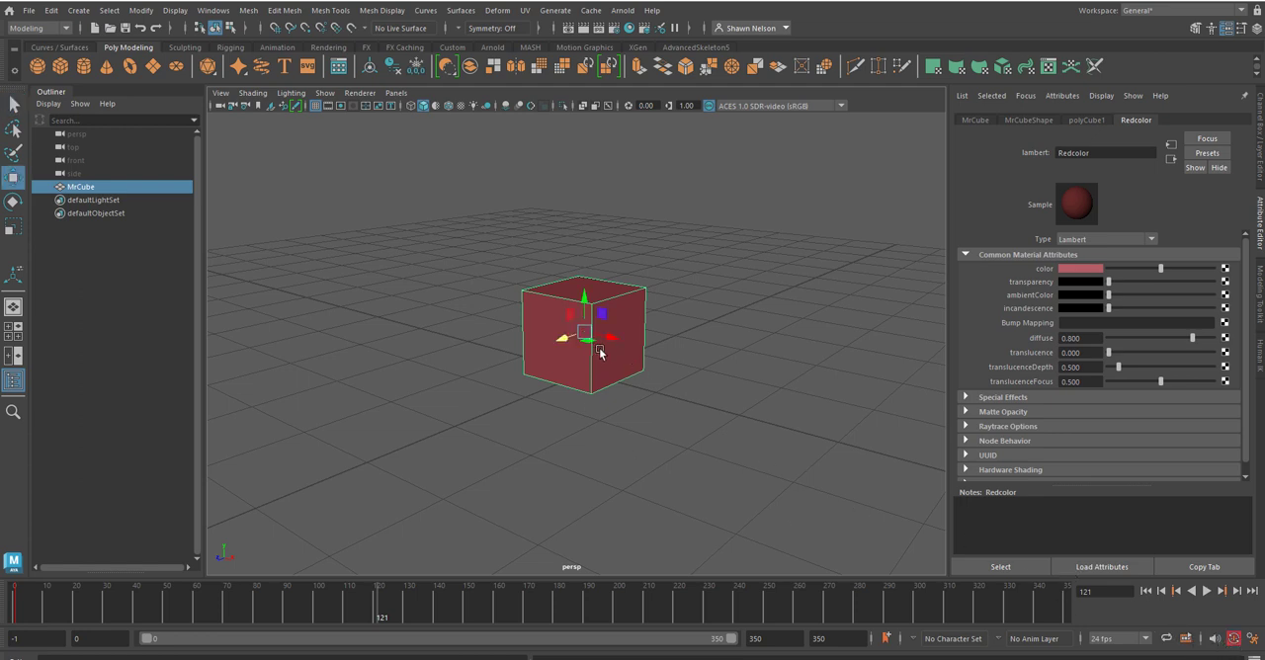
left_click_drag(609, 341, 798, 382)
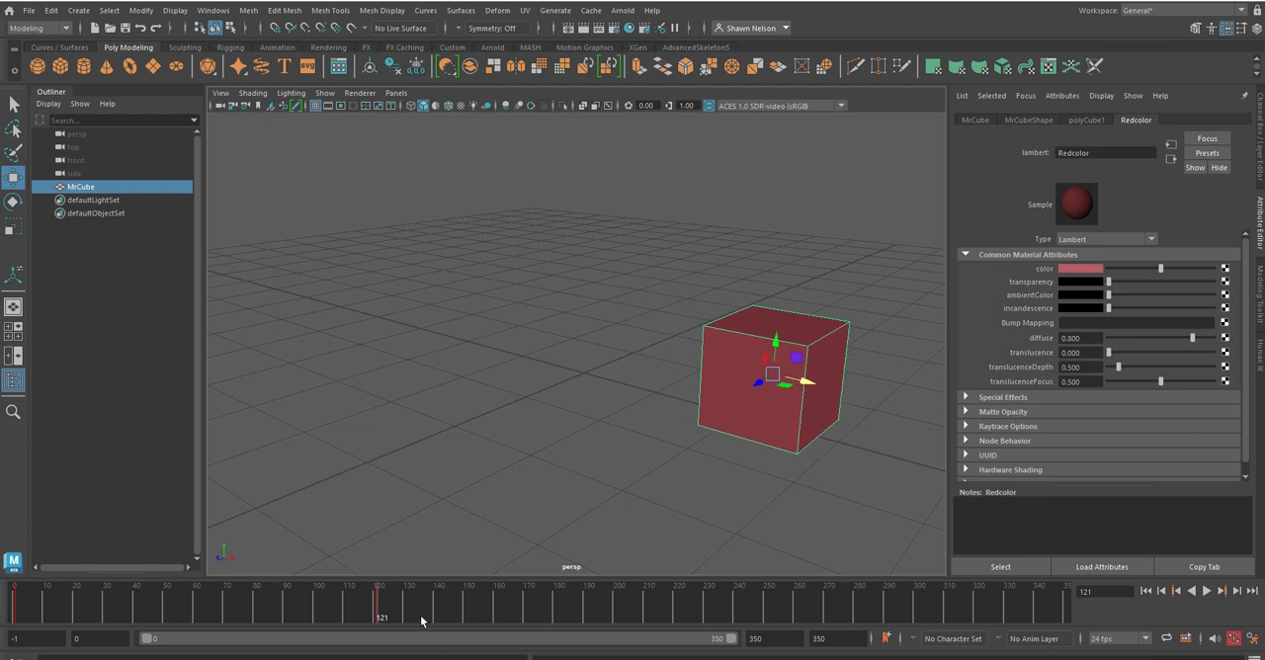
left_click_drag(376, 616, 322, 626)
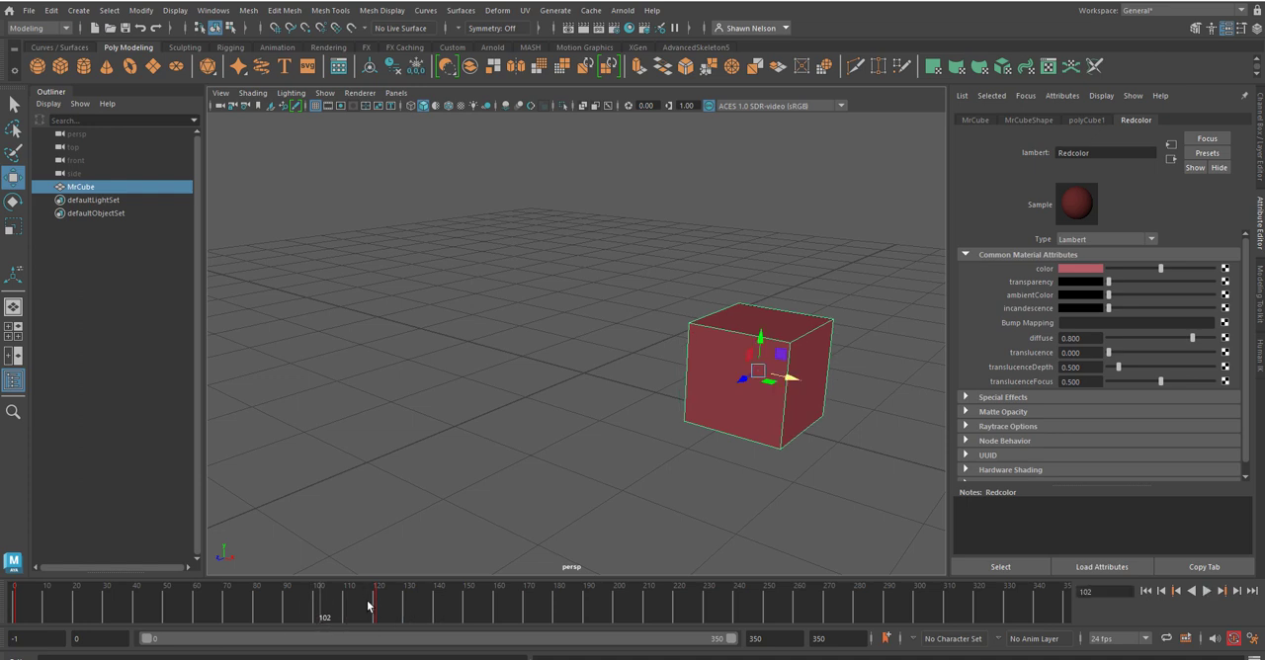
left_click_drag(159, 606, 234, 624)
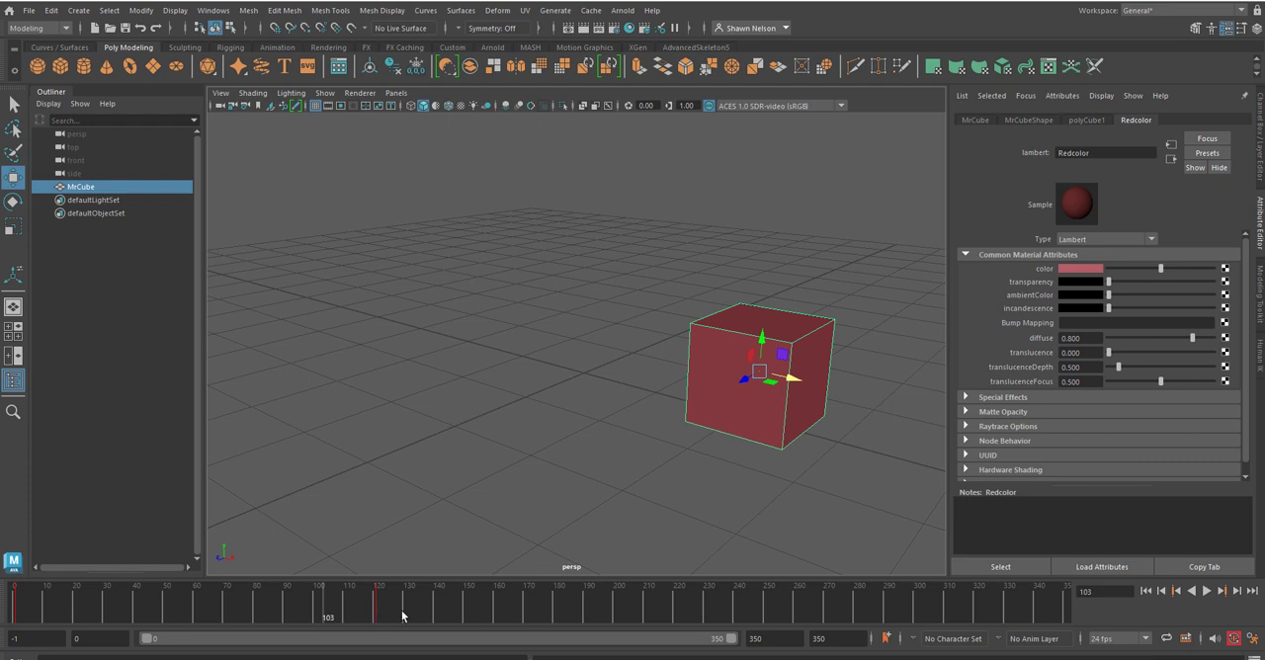
Step: Delete the cube's position key within the frame range 115 to 130
left_click_drag(403, 615, 364, 614, "shift")
right_click(365, 604)
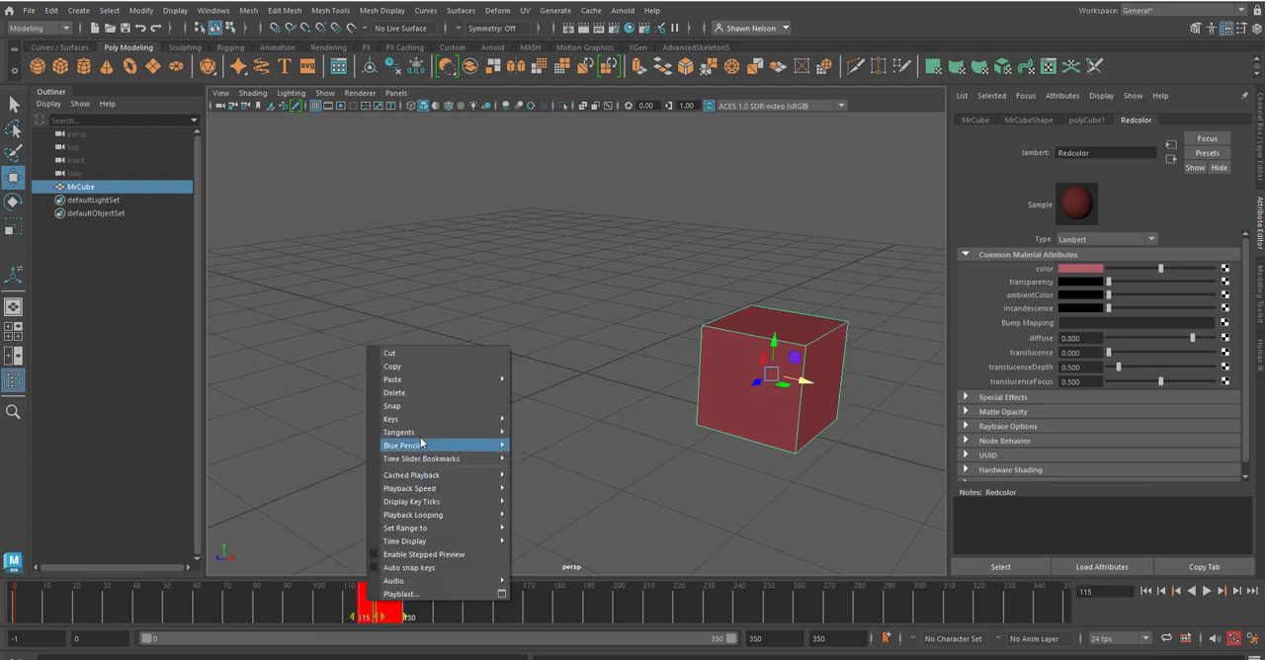
left_click(418, 392)
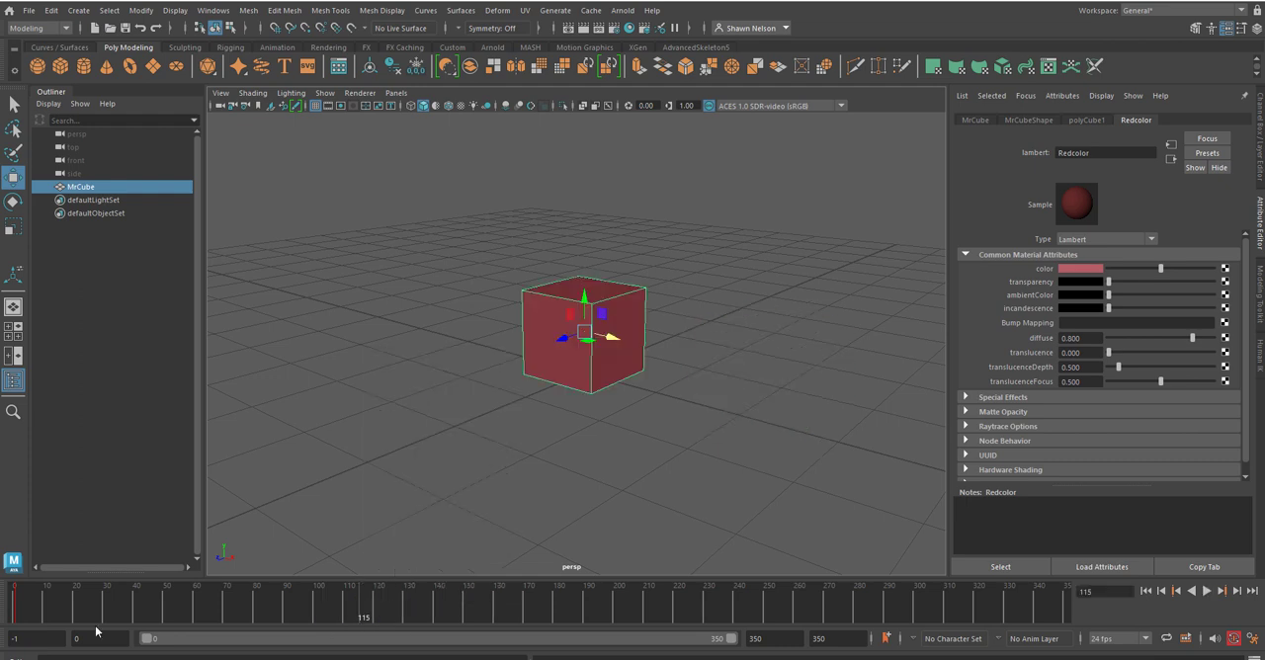
Step: Scrub the timeline, examine the commands available for the first few frames, and go to frame 96
key("alt+v")
left_click_drag(383, 624, 266, 648)
left_click_drag(29, 596, 12, 600, "shift")
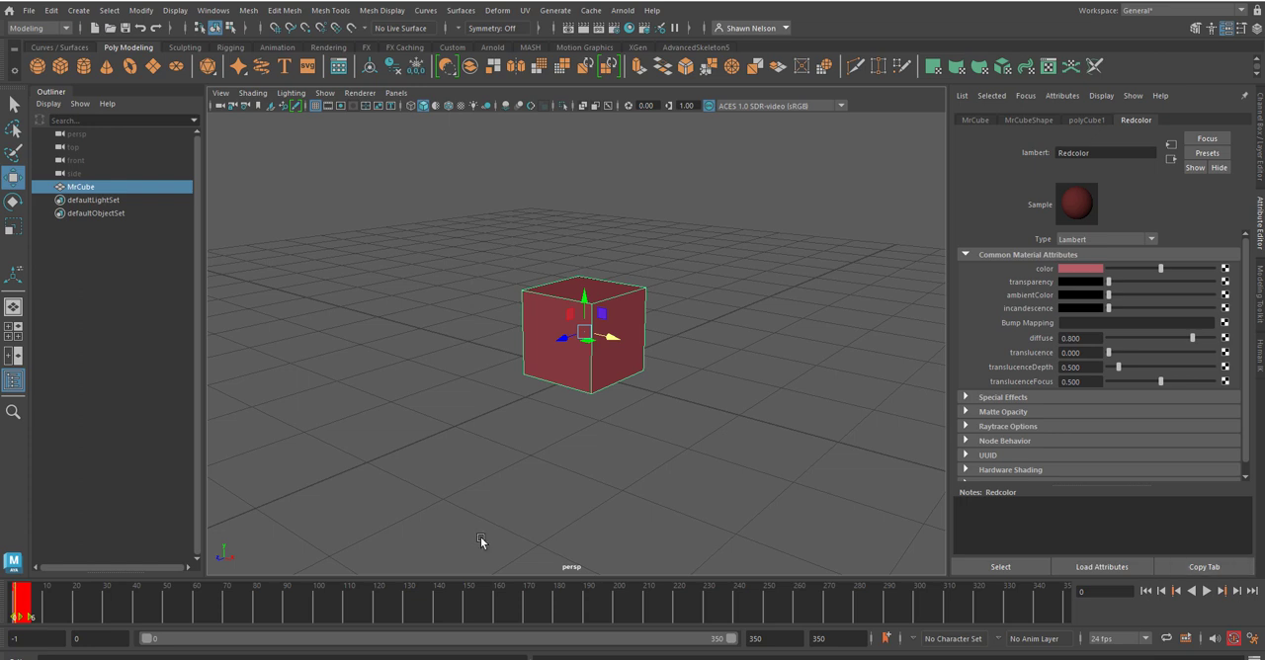
right_click(22, 603)
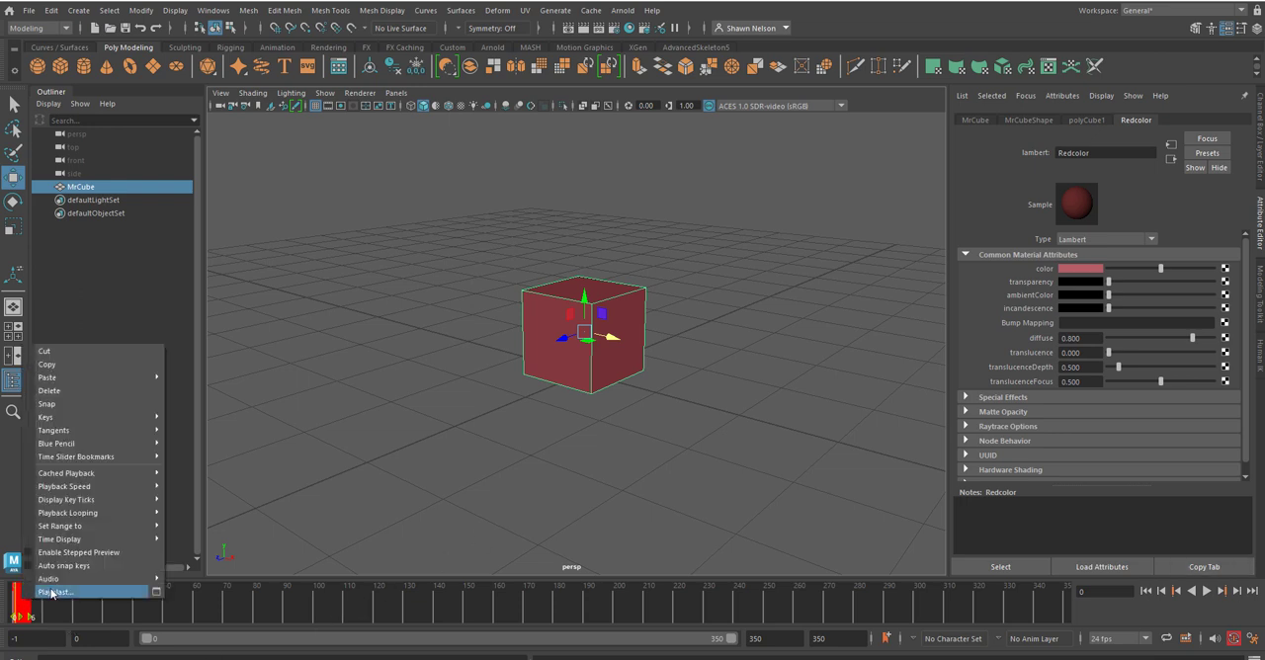
left_click(299, 593)
Step: Deselect and reselect the cube to check its remaining key on the timeline
left_click(741, 403)
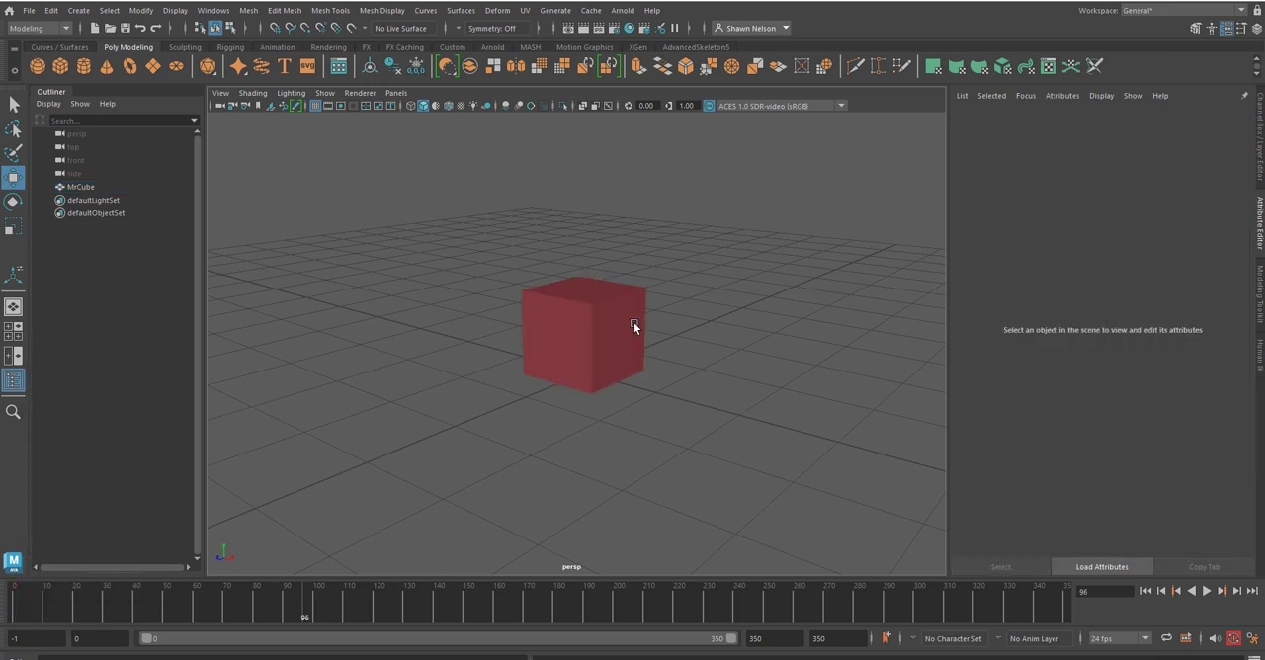
left_click(633, 322)
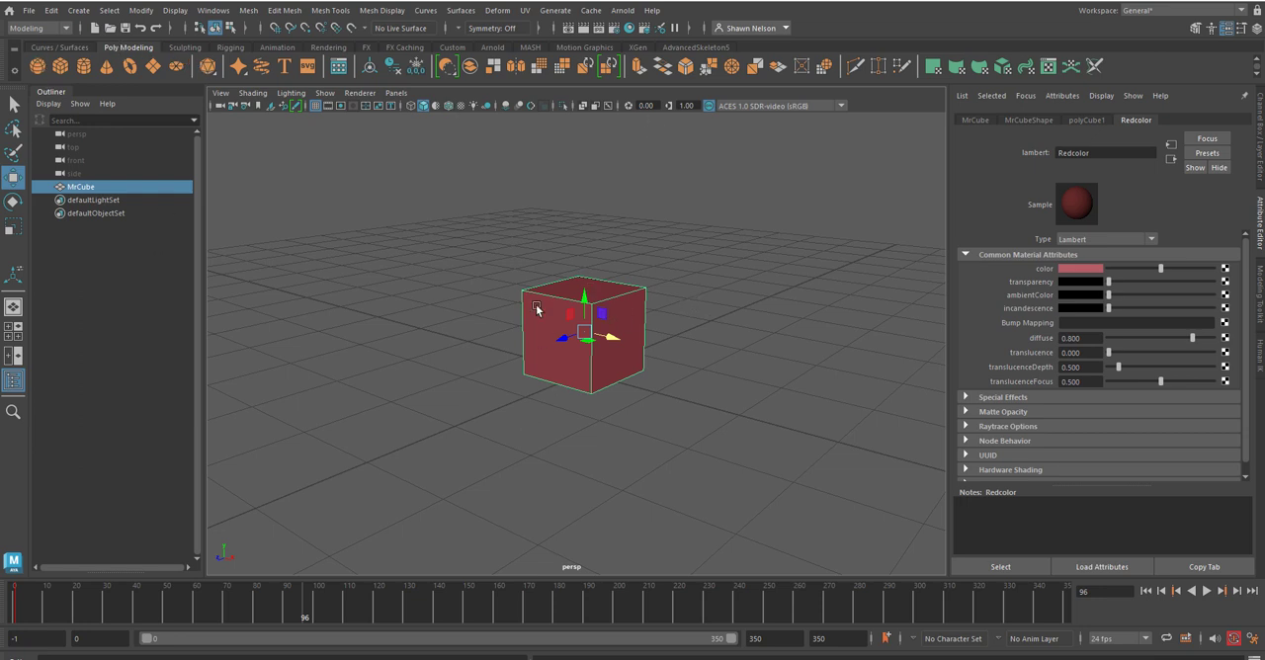
left_click(407, 421)
left_click(568, 360)
Step: Start saving the scene as a new file and choose the Desktop folder as its location
left_click(32, 12)
left_click(26, 12)
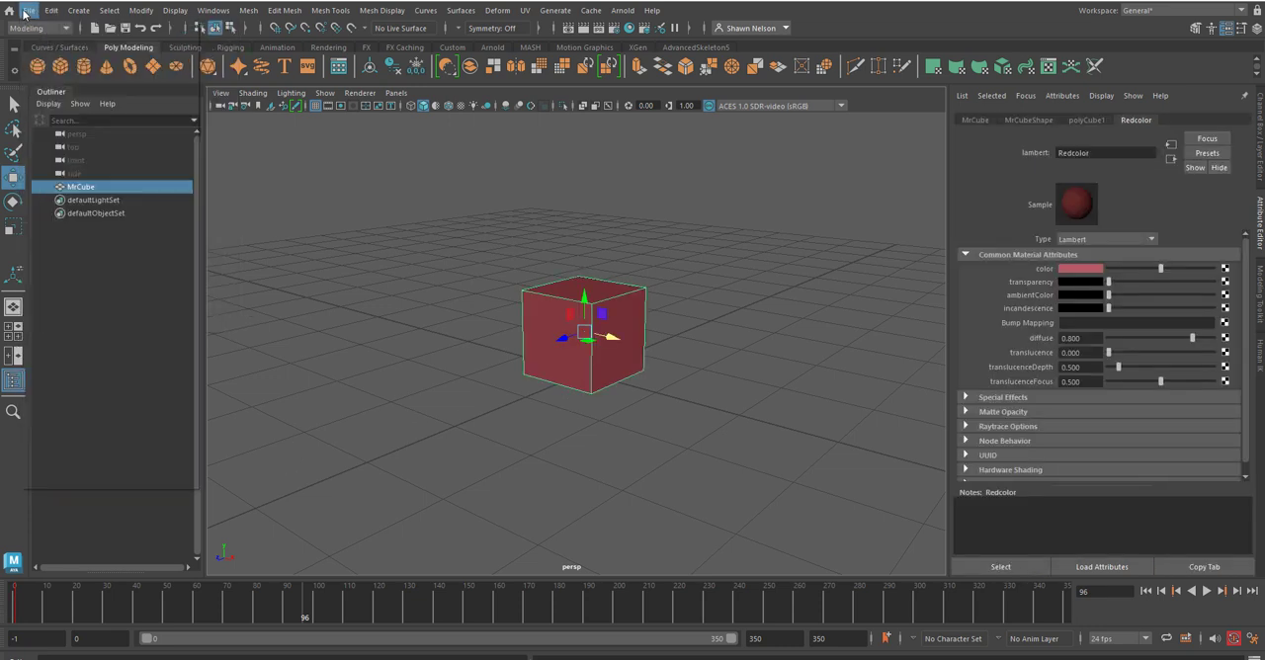
left_click(24, 12)
left_click(57, 70)
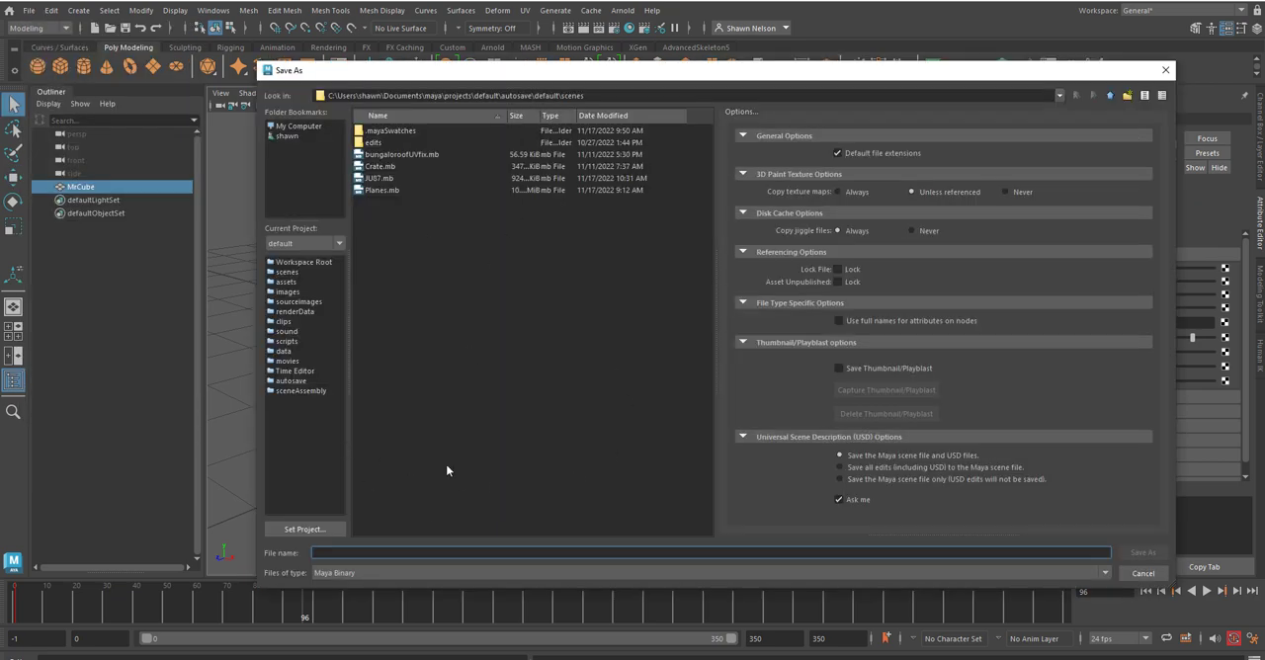
left_click(288, 137)
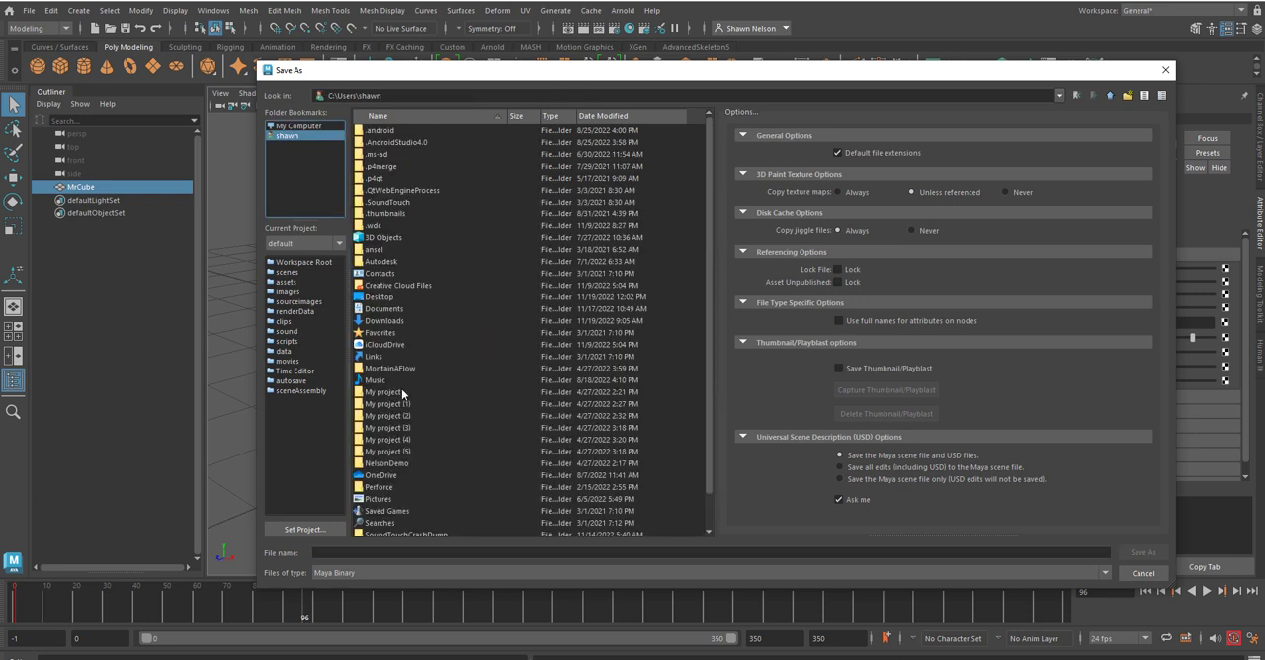
double_click(377, 299)
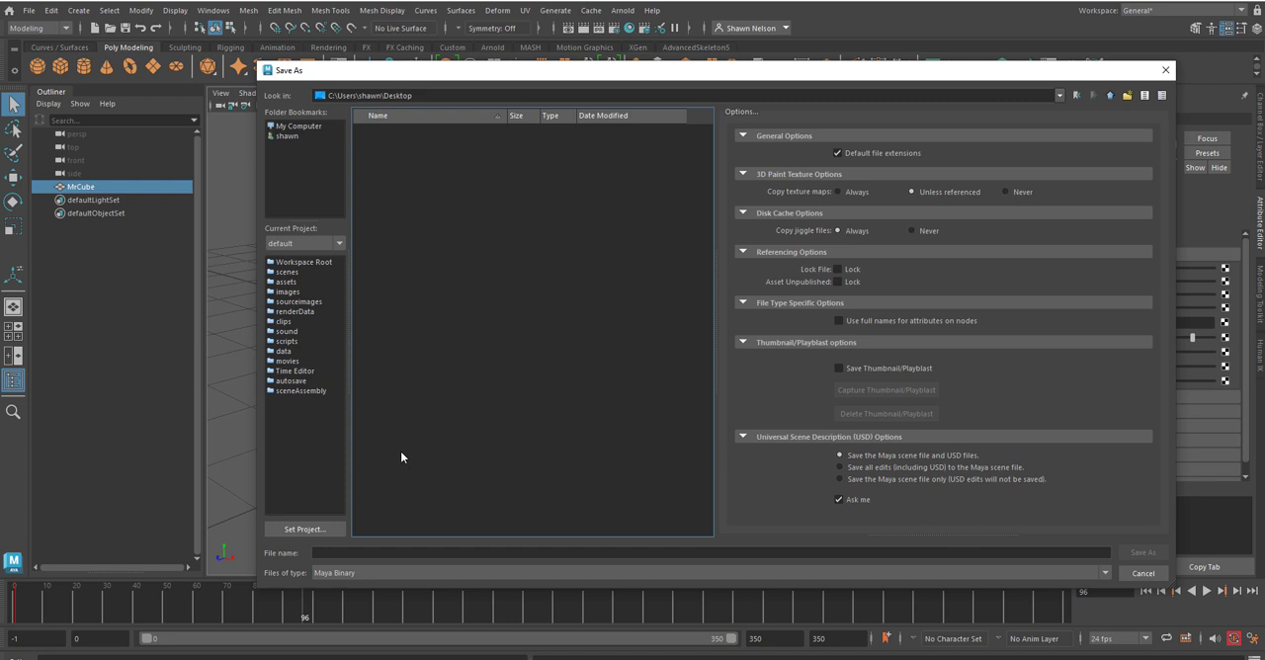
Step: Name the file MrCube, check the available file types, and save the scene as Maya Binary
left_click(378, 554)
type("M")
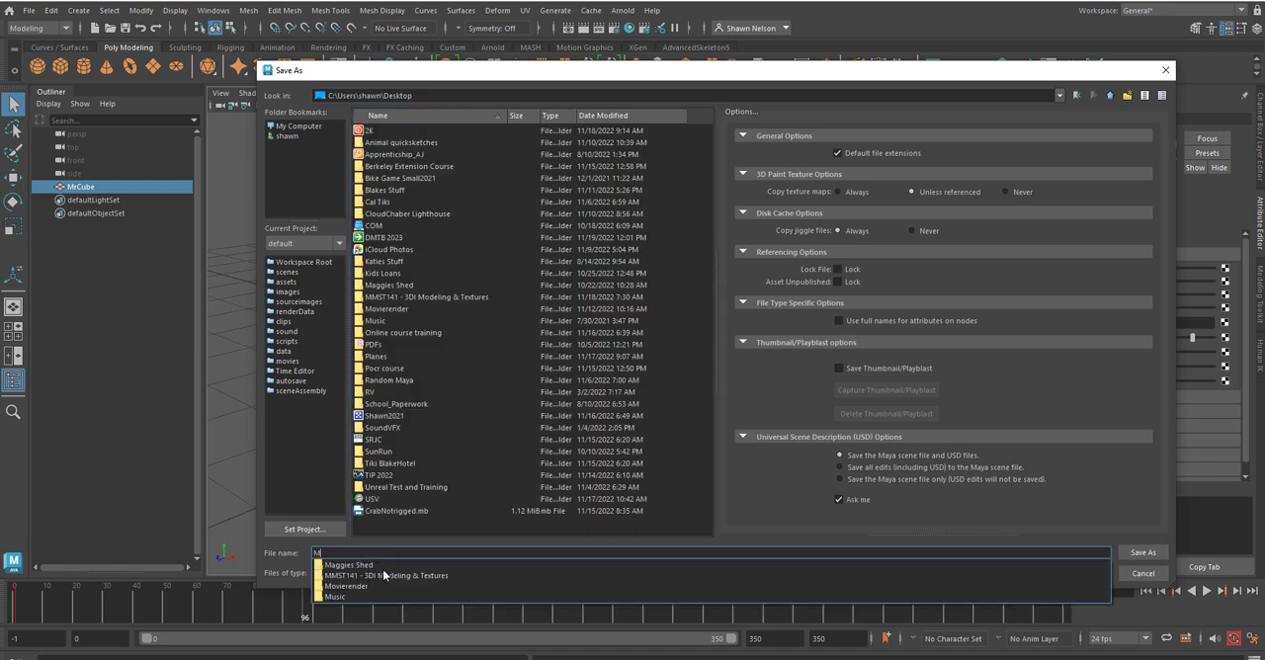
type("rCube")
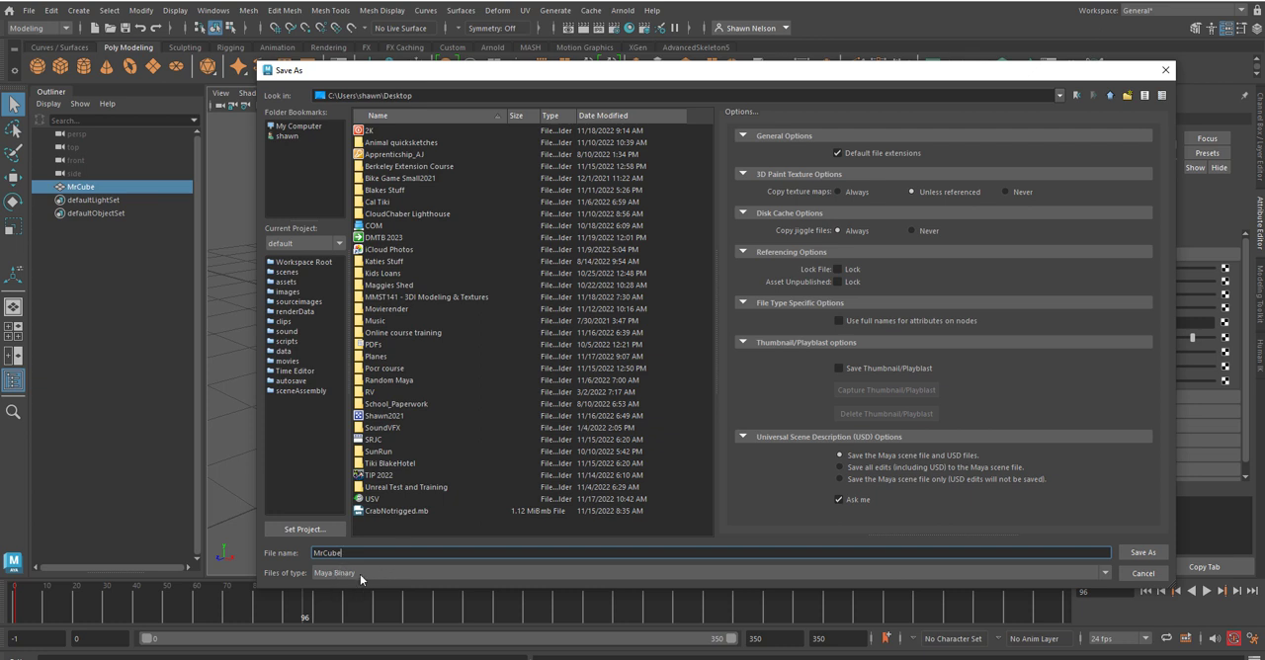
left_click(817, 571)
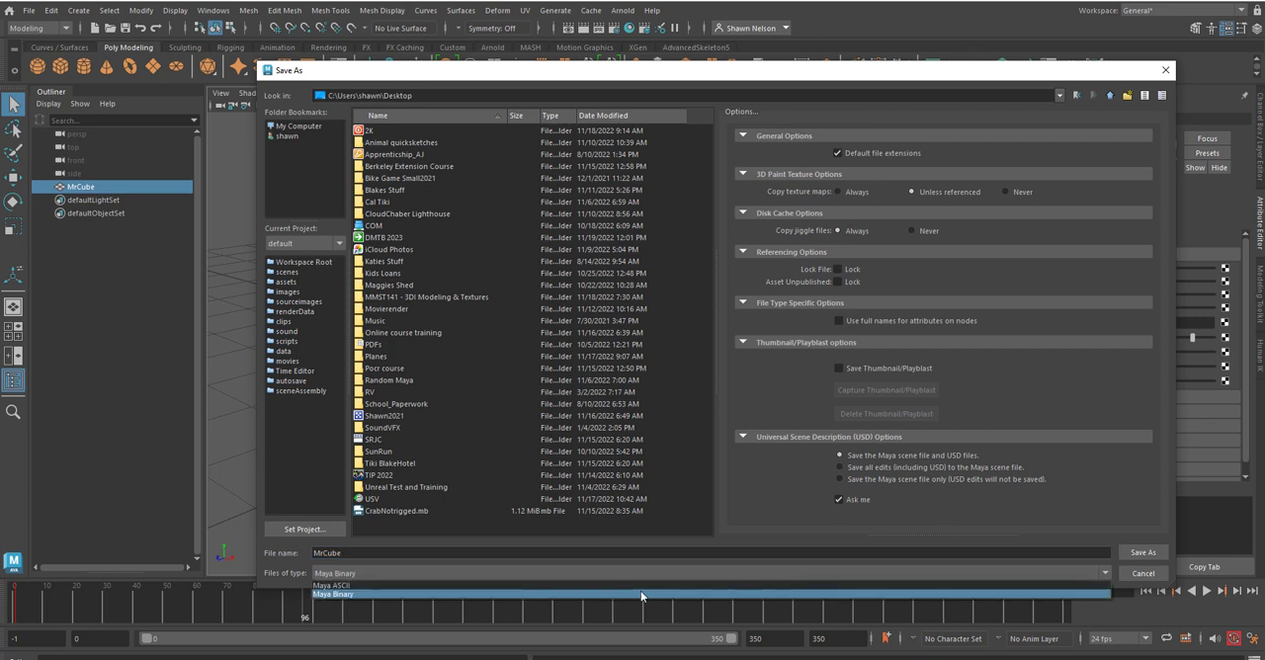
left_click(303, 563)
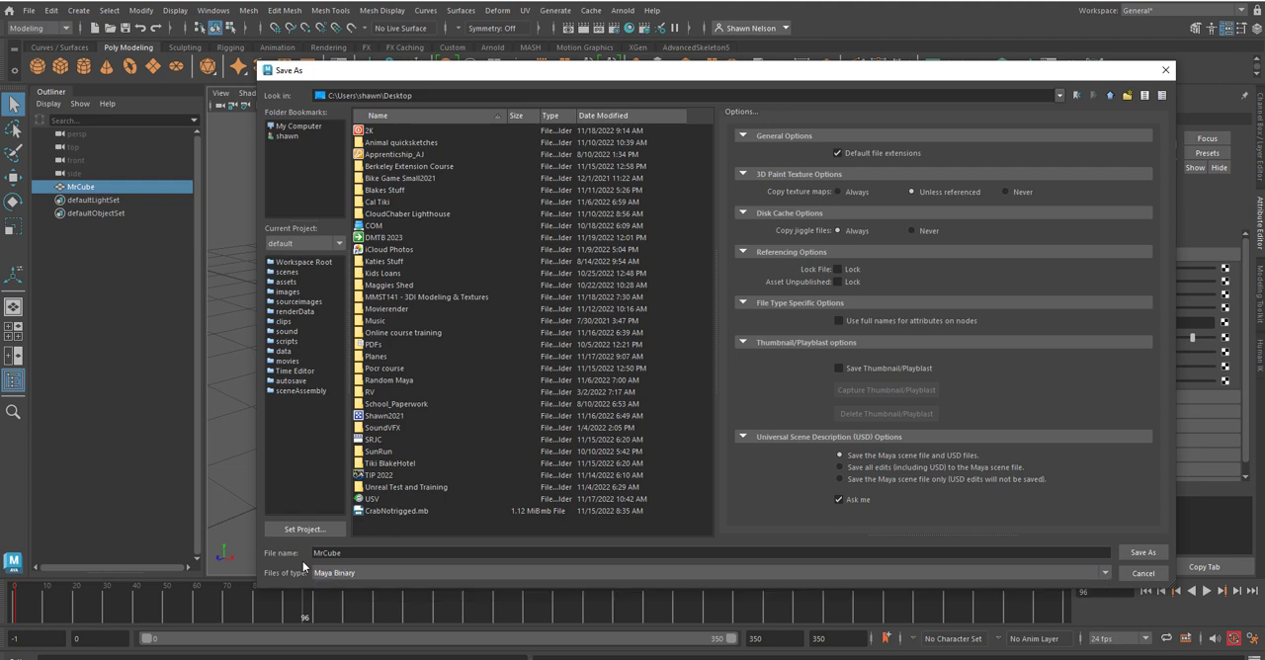
left_click(1144, 554)
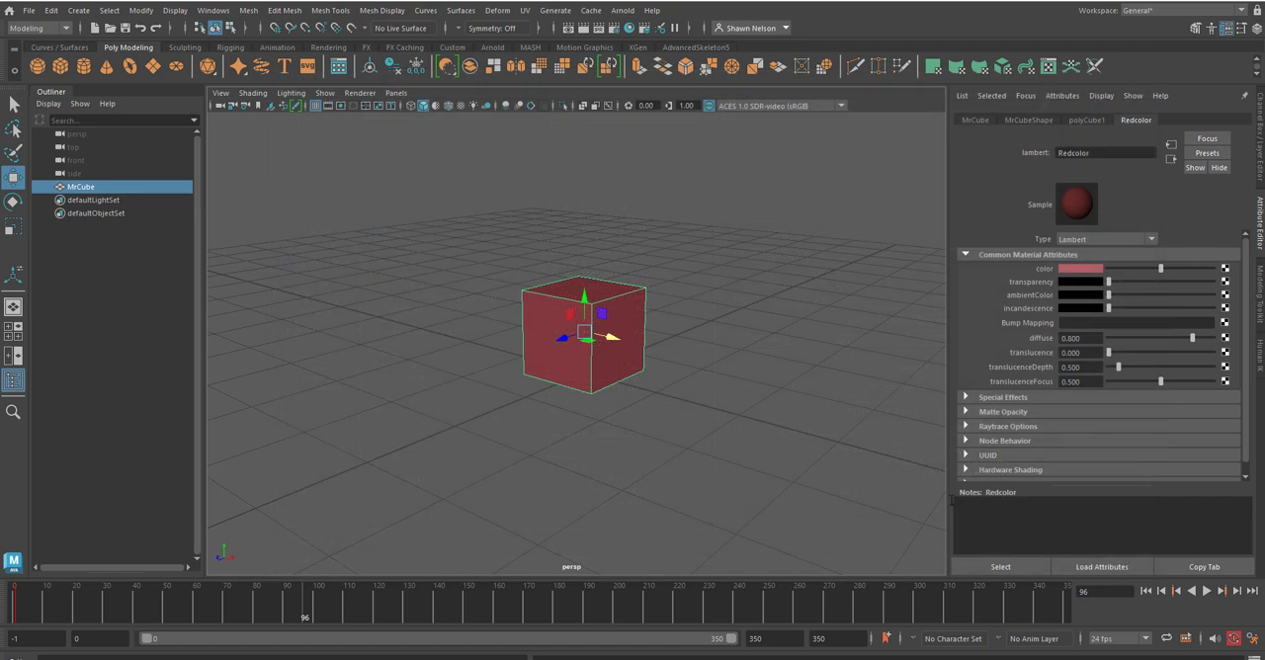
left_click(790, 472)
left_click(595, 356)
left_click(801, 361)
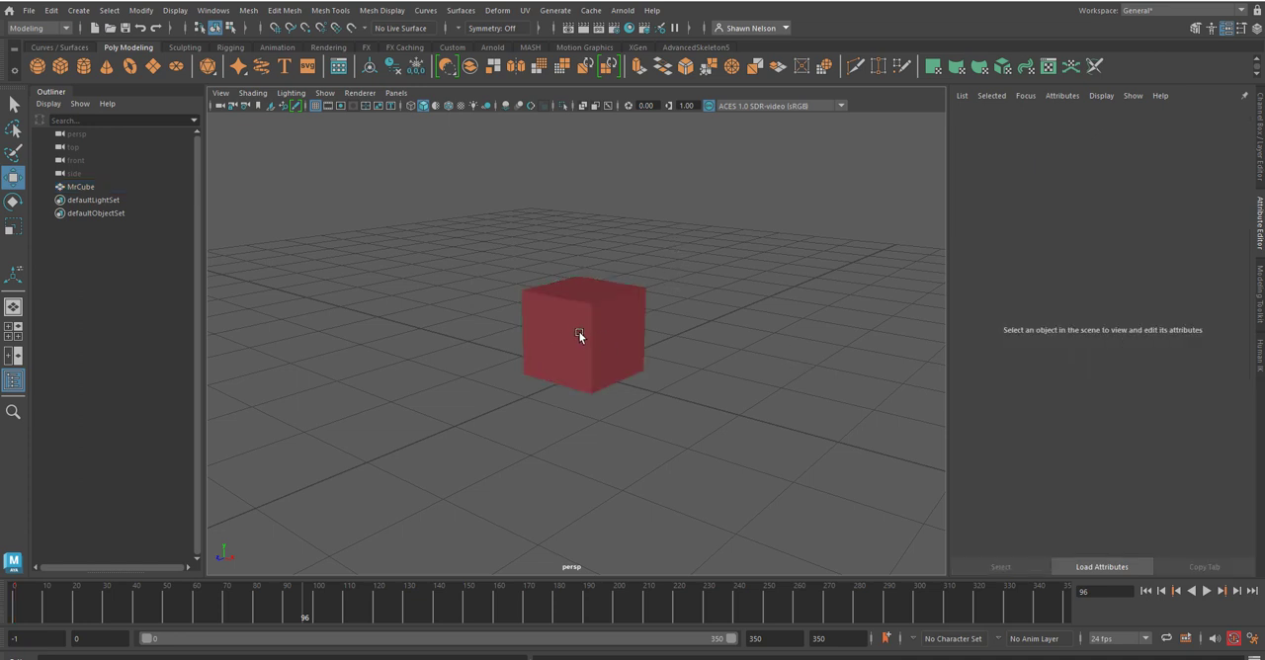
left_click(579, 335)
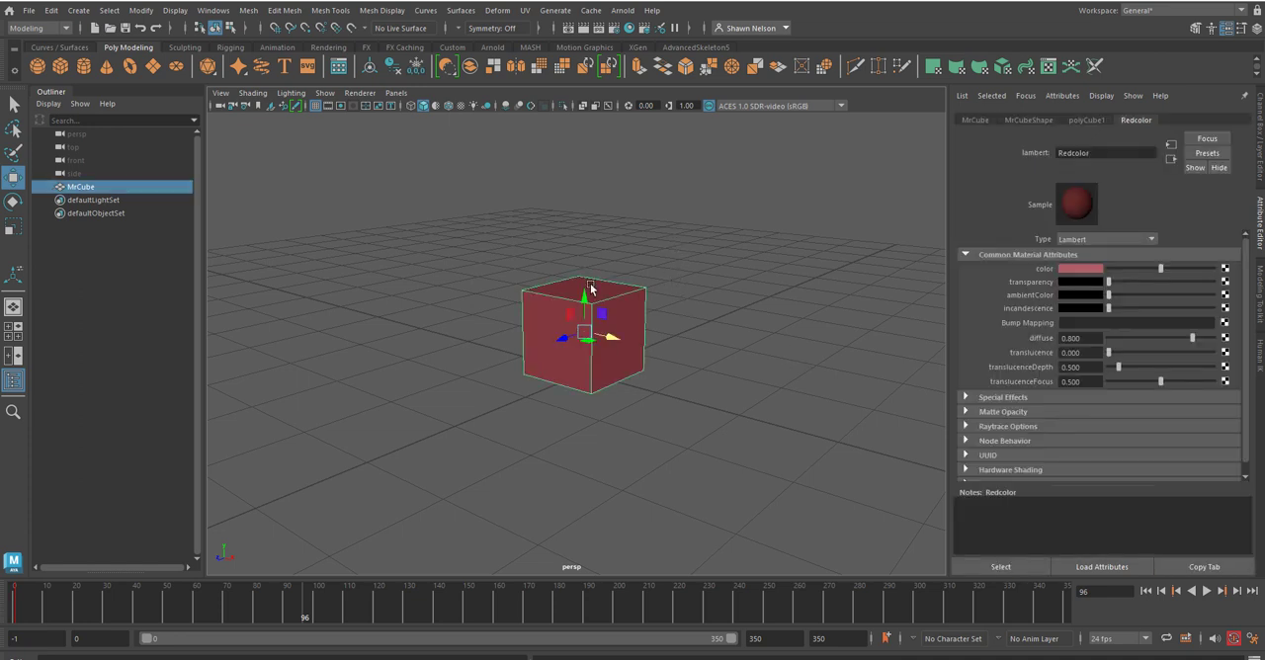